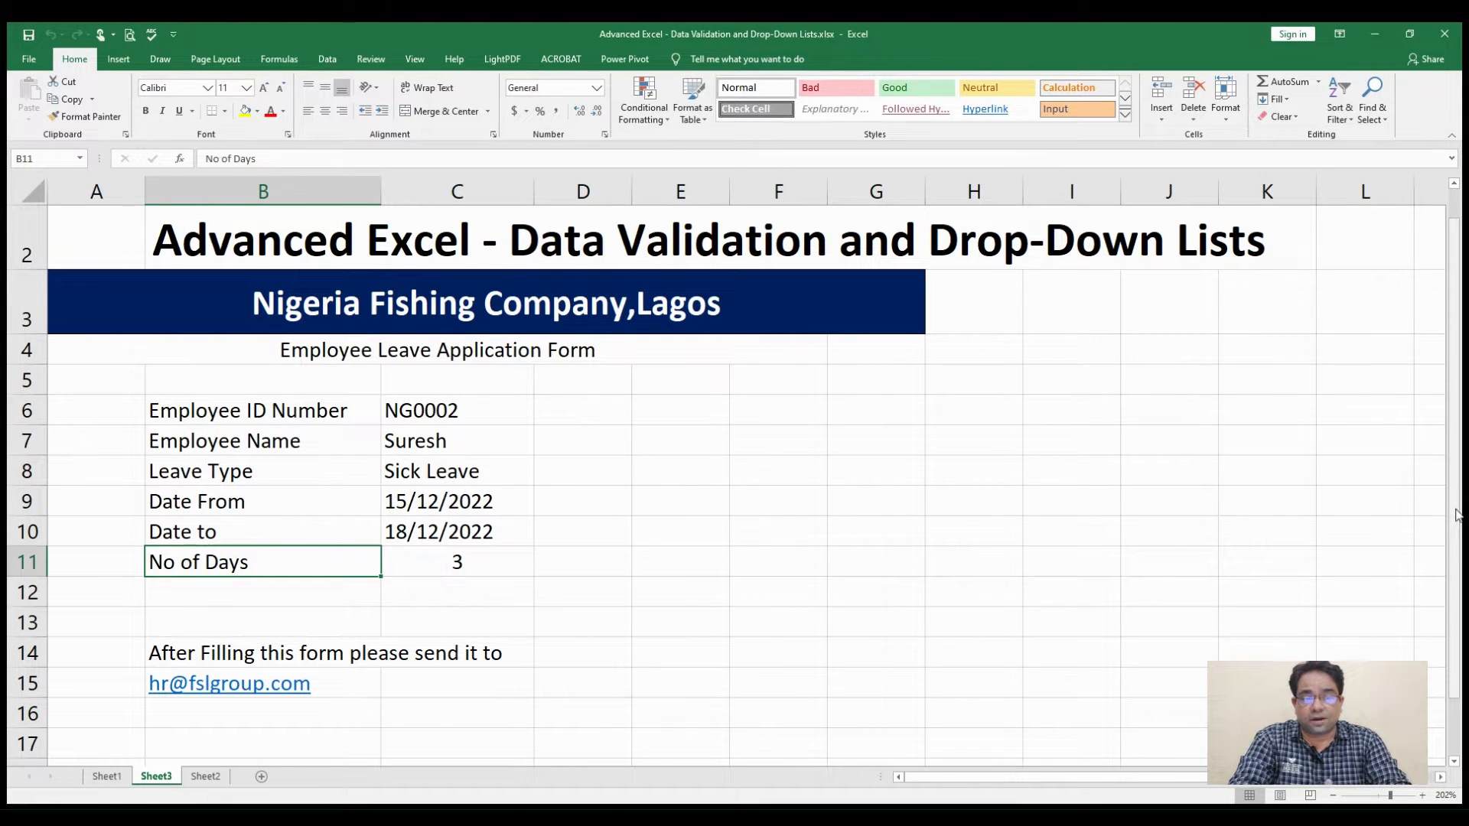
Step: Enter the label "Employee ID Number" in G6 and autofit the width of column G
left_click(430, 412)
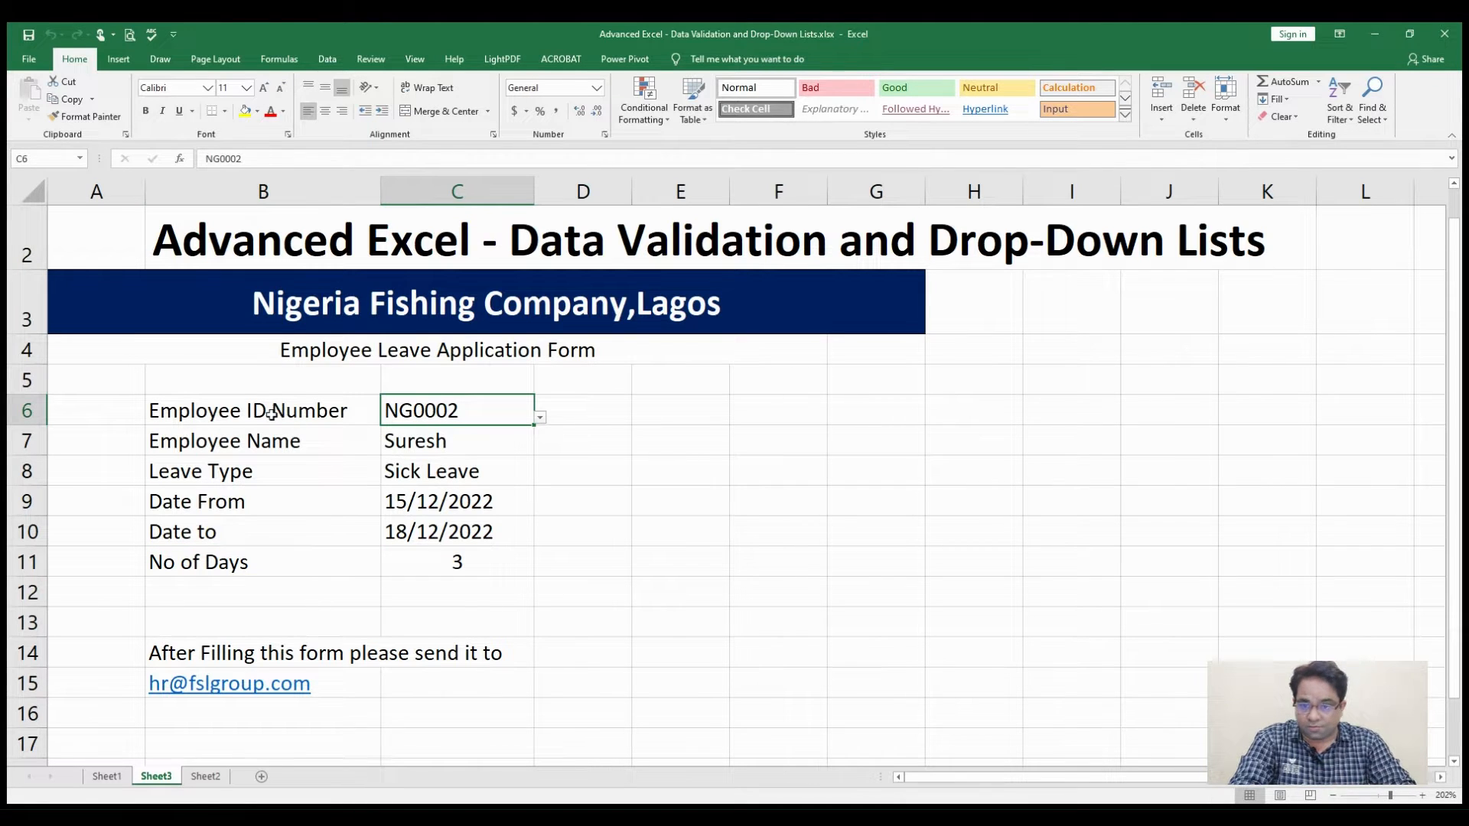
left_click(855, 419)
type("E")
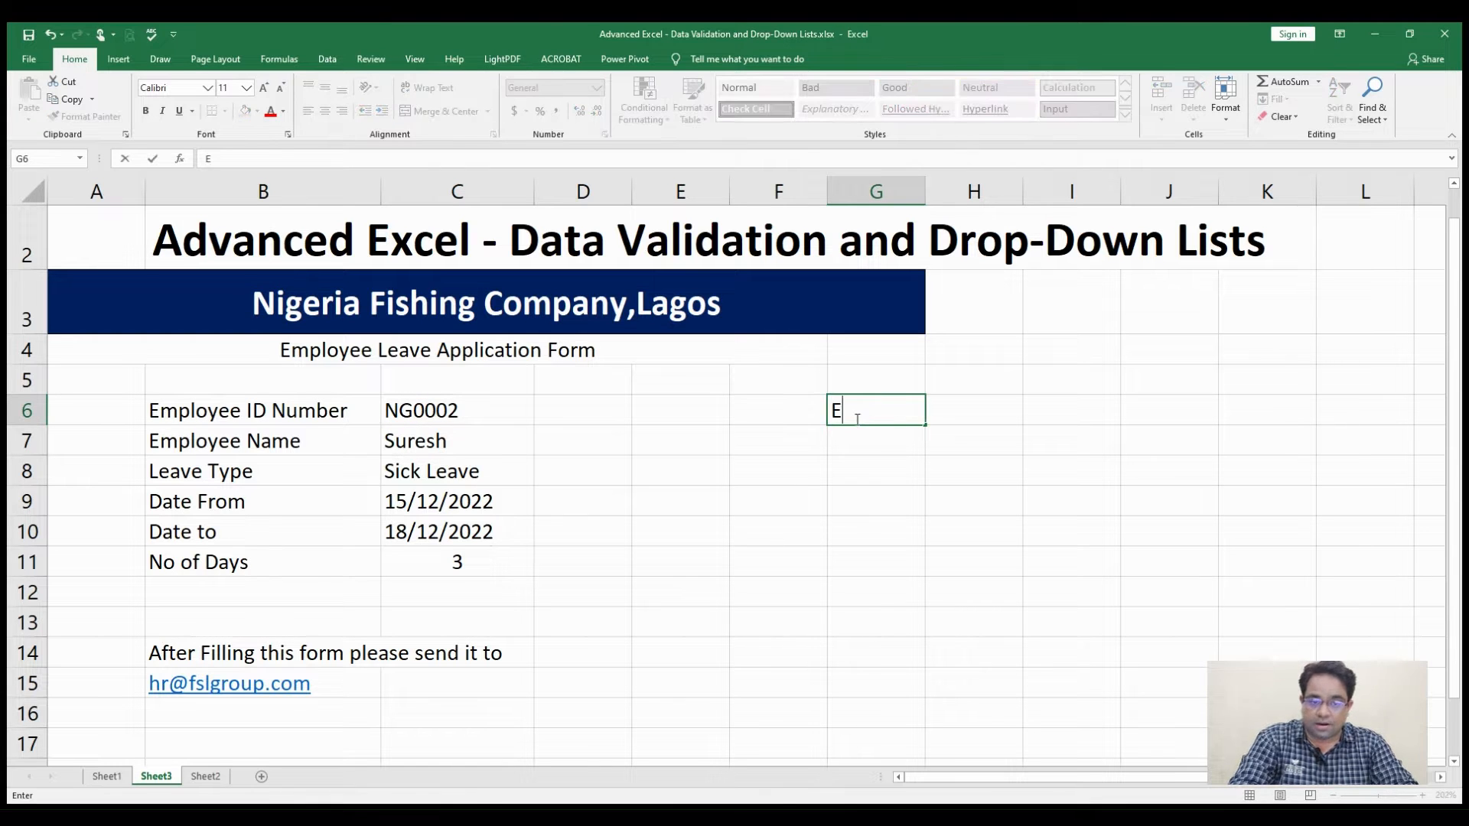
type("mplo")
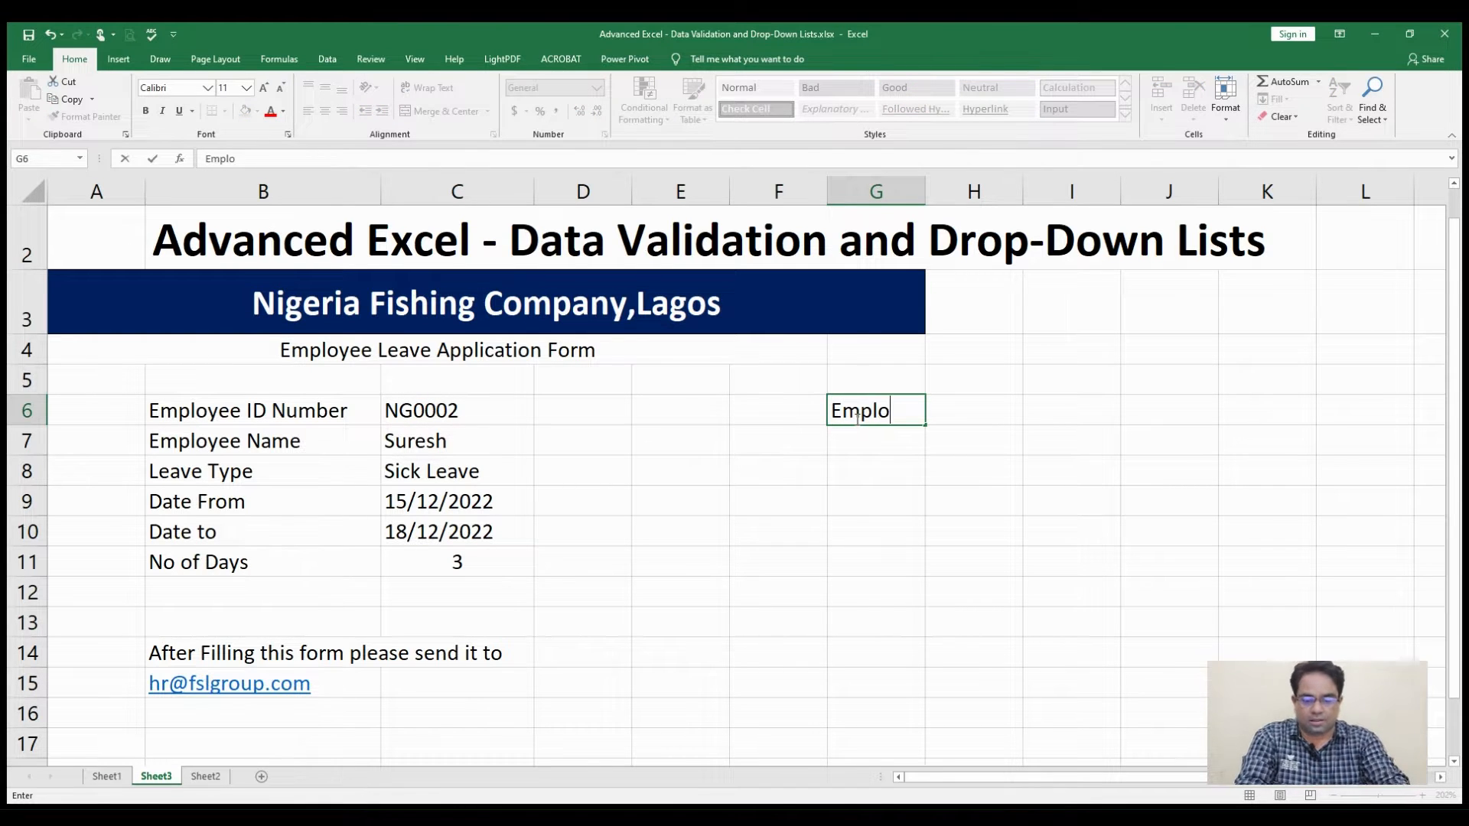
type("yee I")
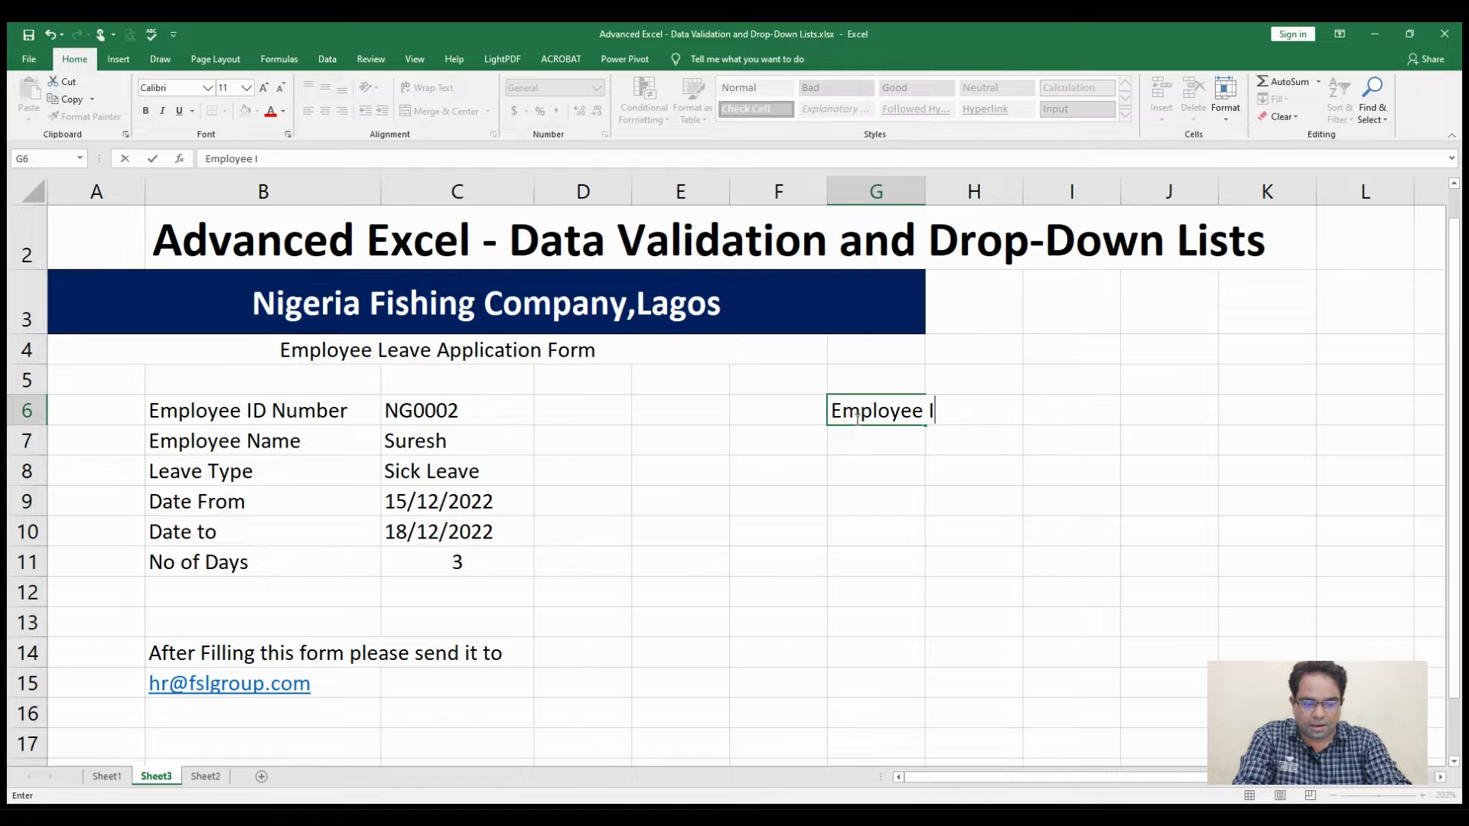
type("D Number")
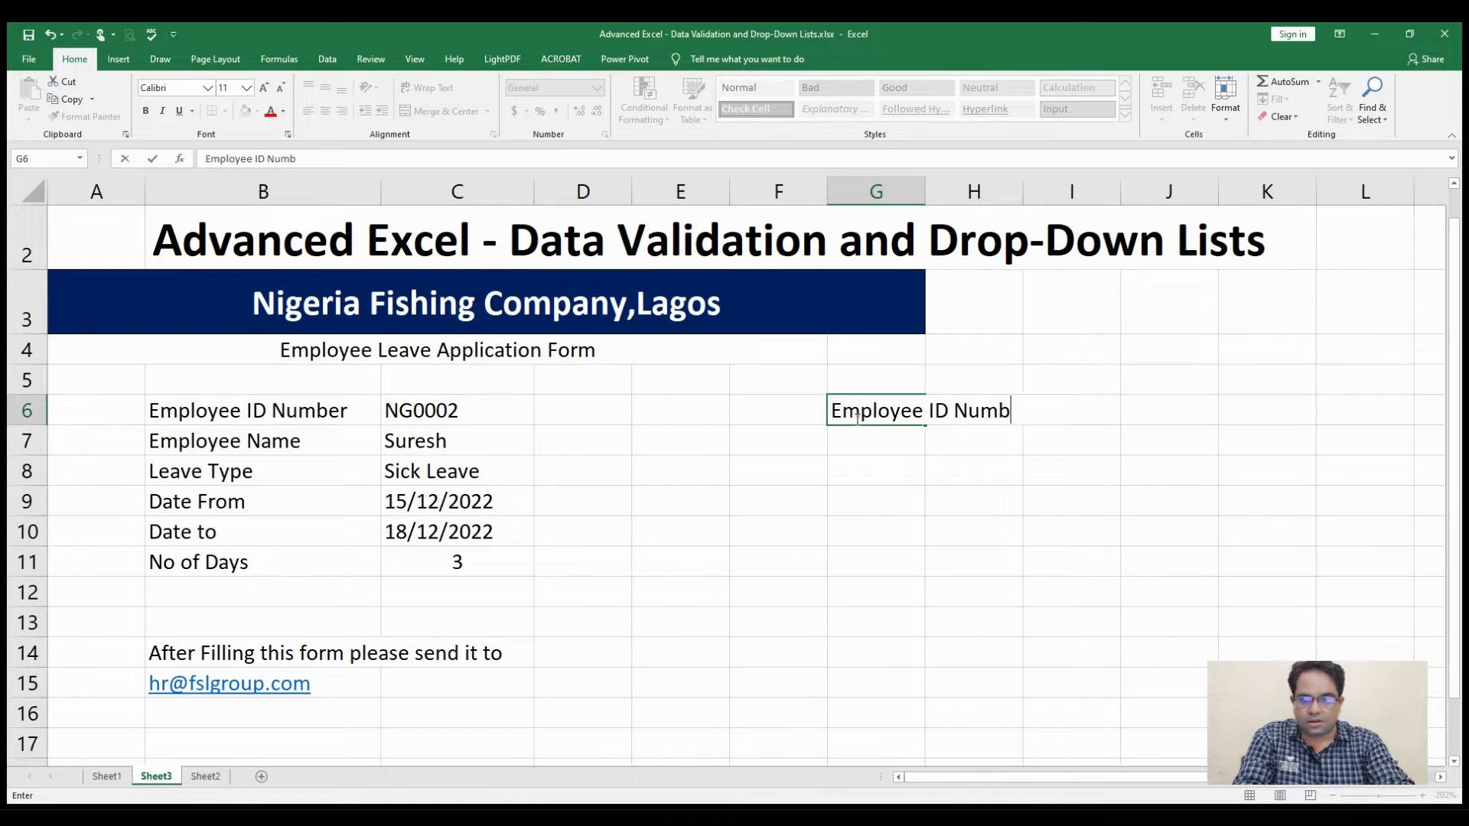
left_click(923, 191)
double_click(925, 191)
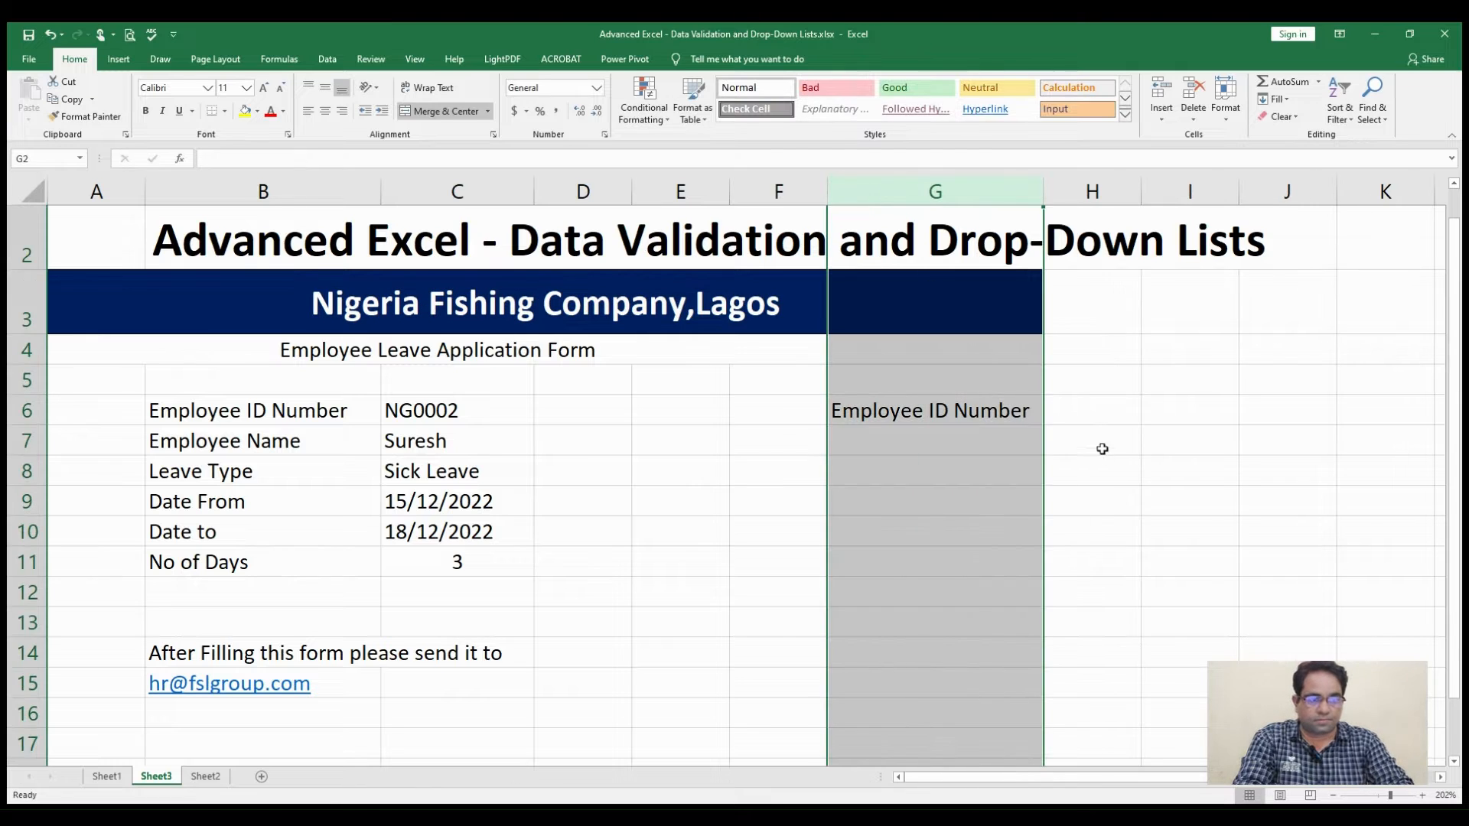
Step: Add a data validation drop-down list to H6 using the employee IDs in Sheet2 E10:E24 as the source
left_click(1081, 420)
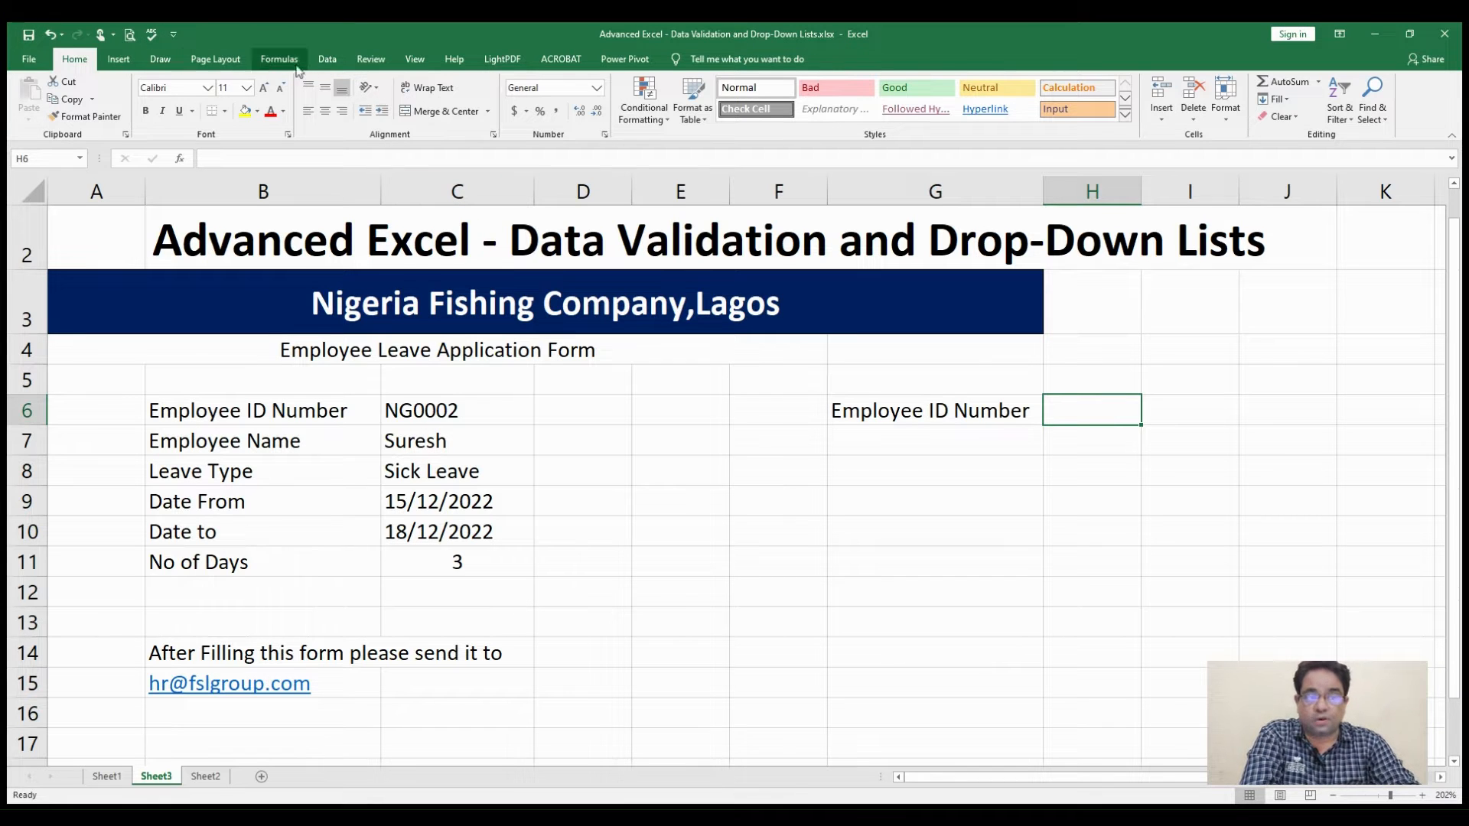
left_click(329, 59)
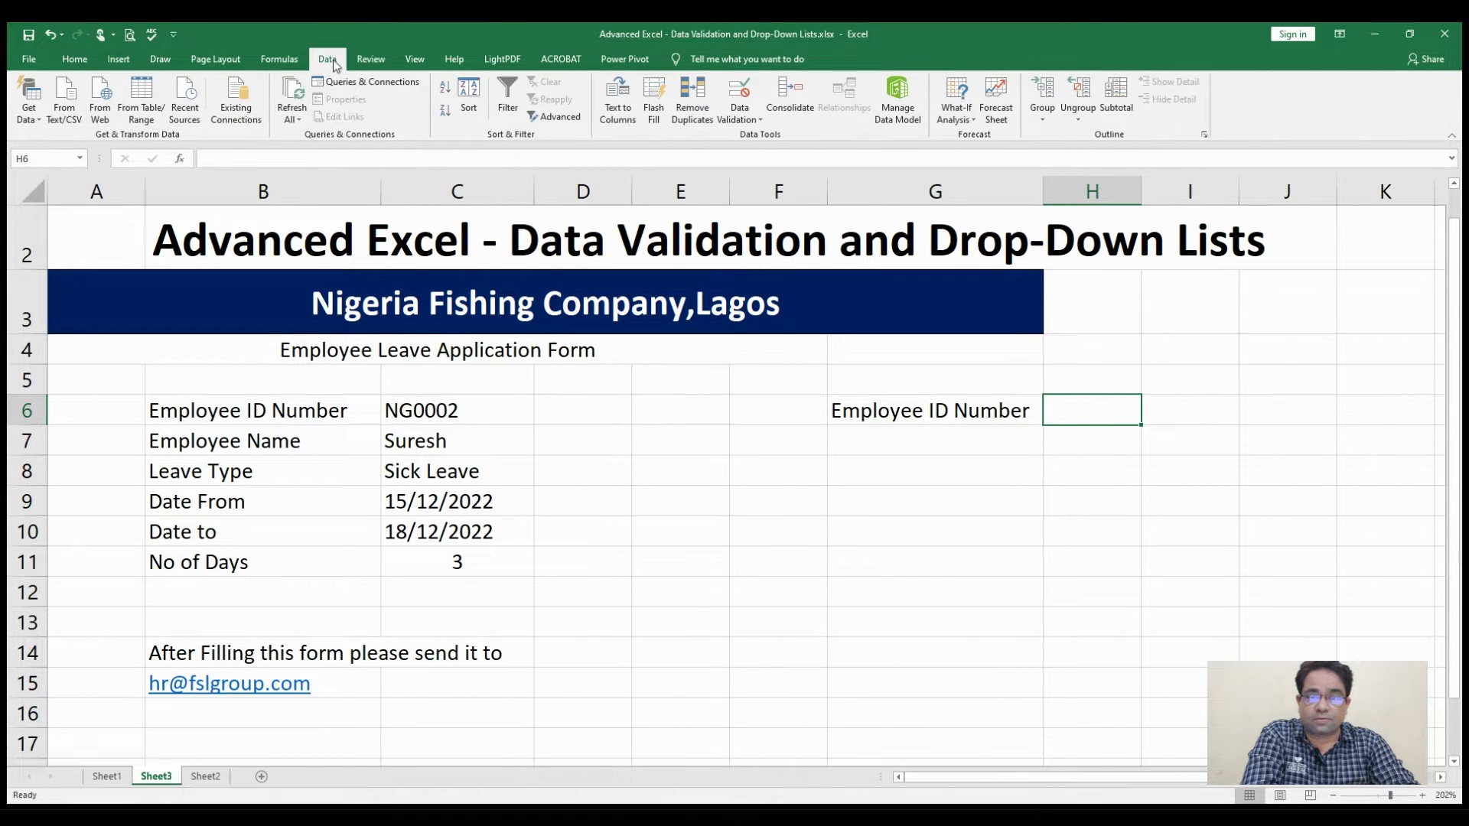
left_click(757, 133)
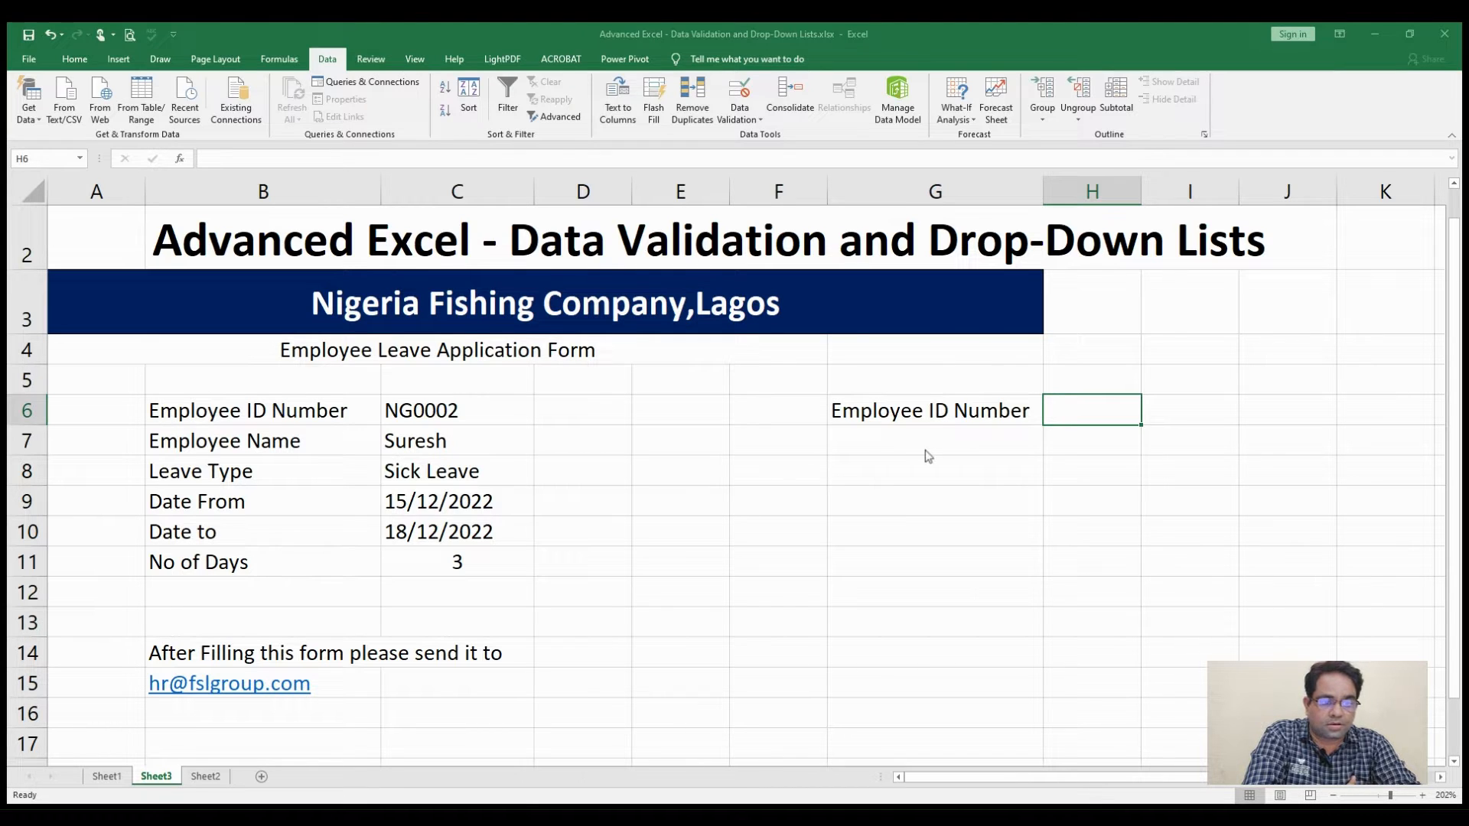
left_click(899, 419)
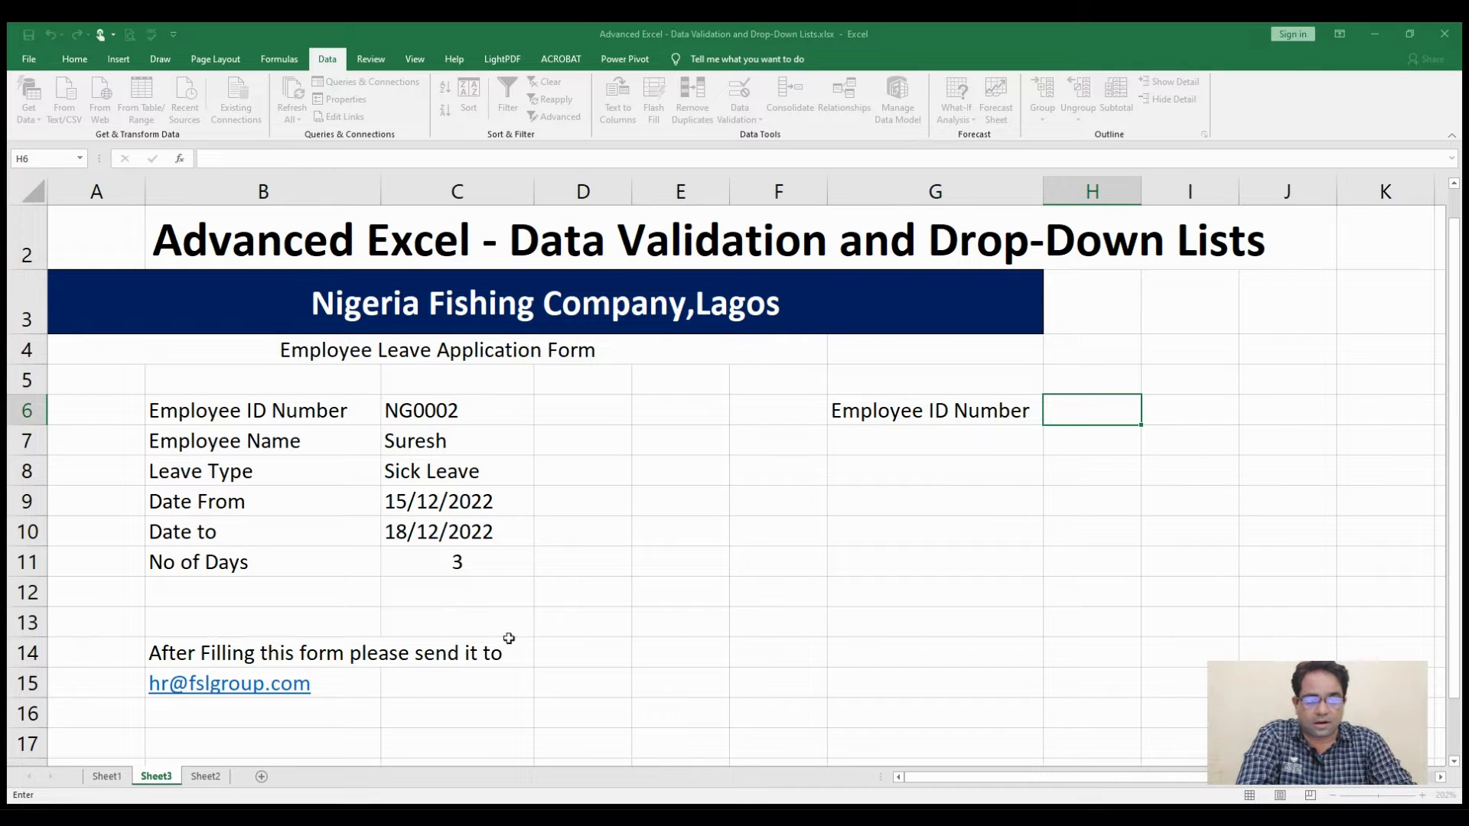
left_click(207, 777)
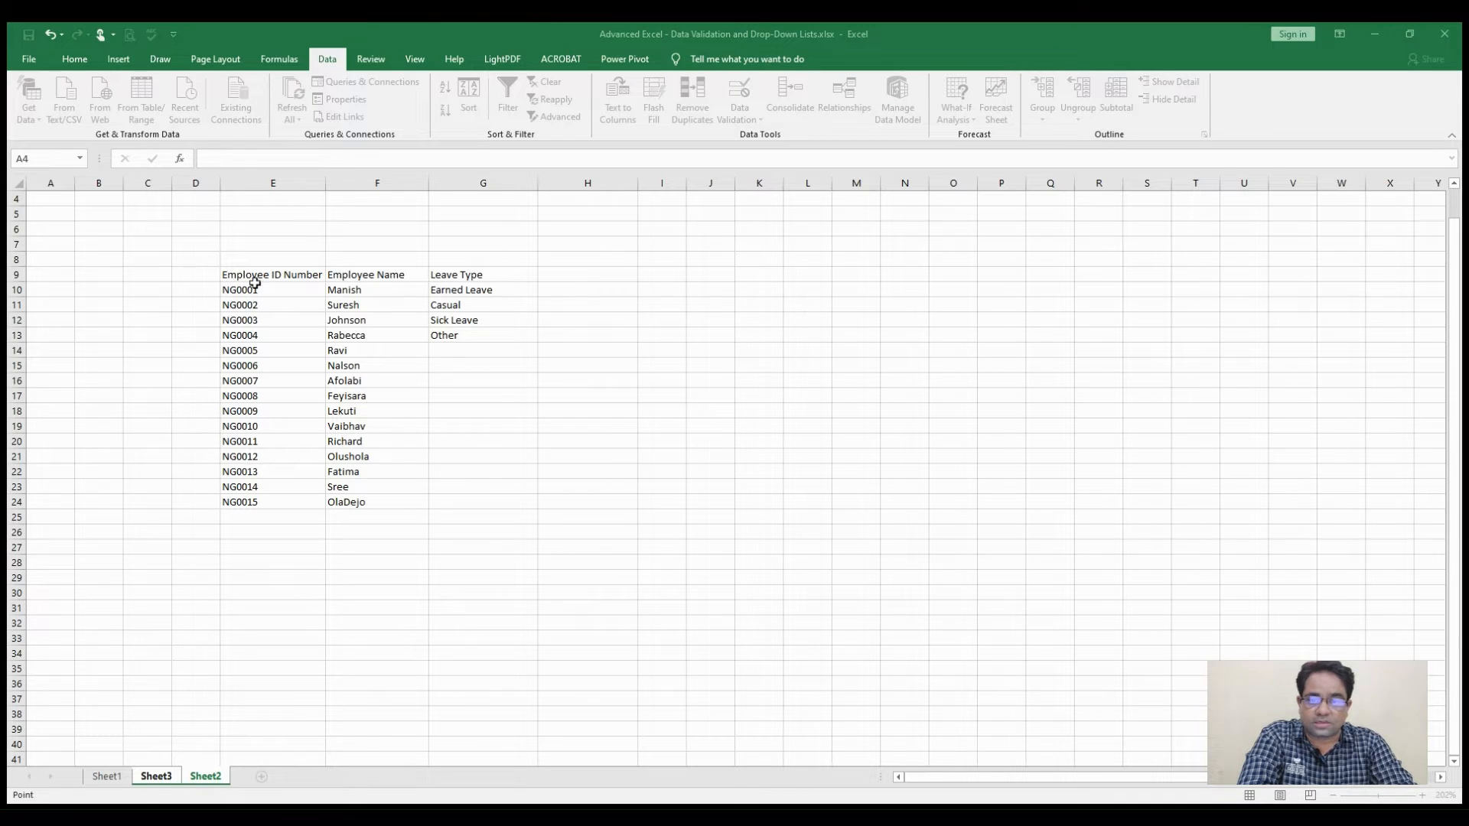
left_click_drag(249, 291, 247, 497)
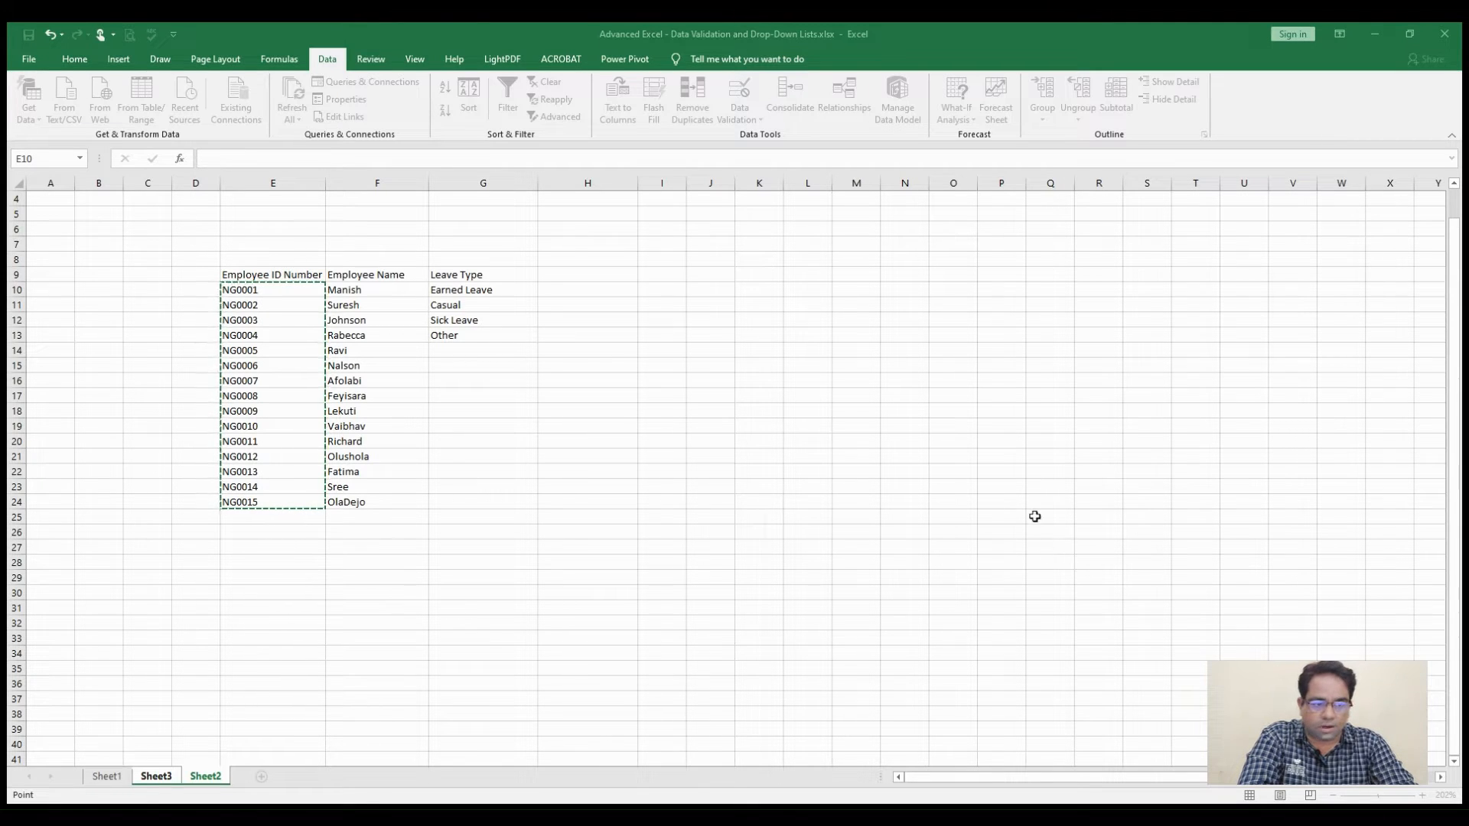
key("Return")
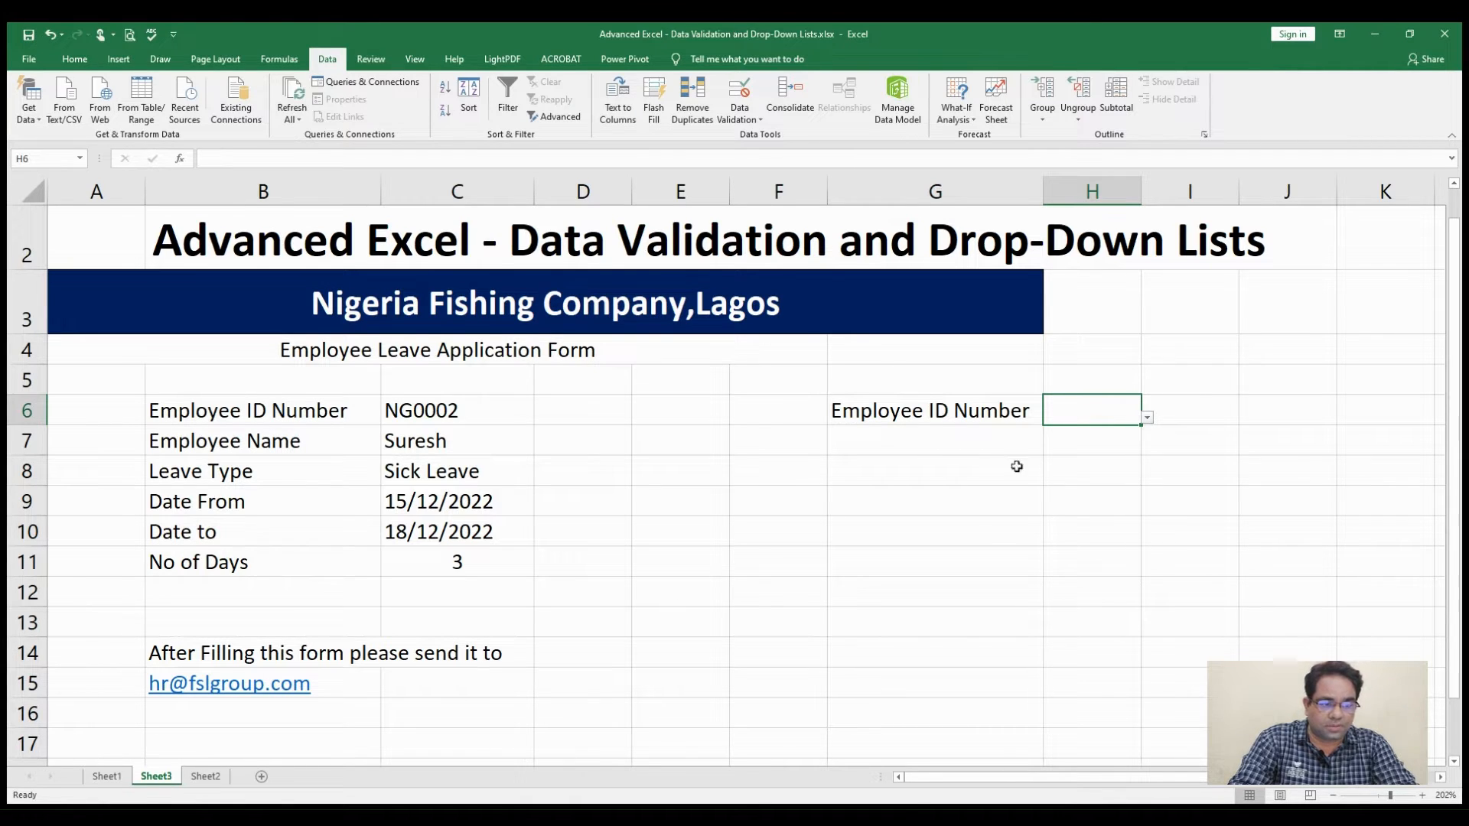
Step: Enter the label "Employee Name" in G7
type("E")
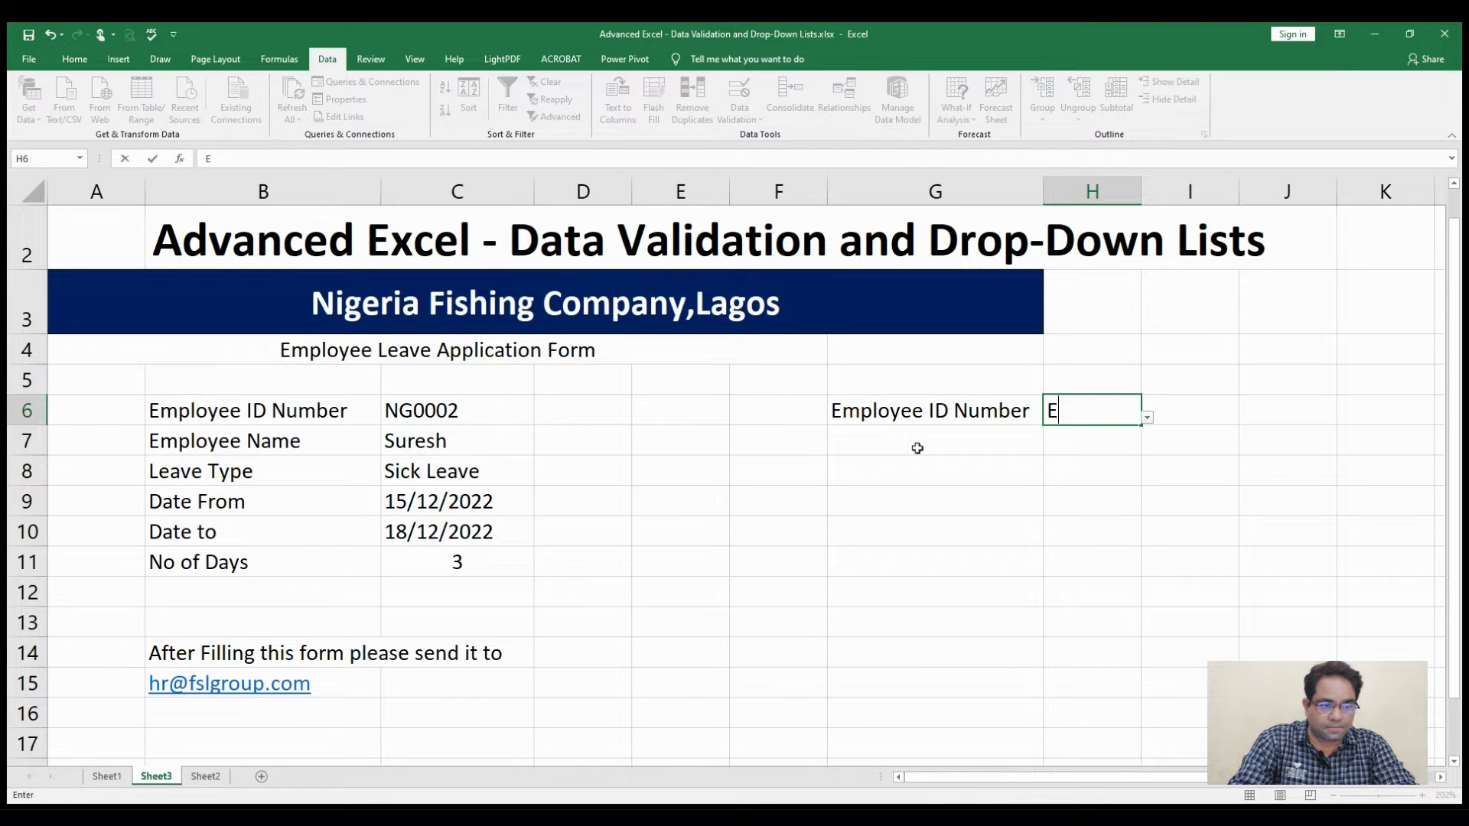
key("Escape")
left_click(918, 449)
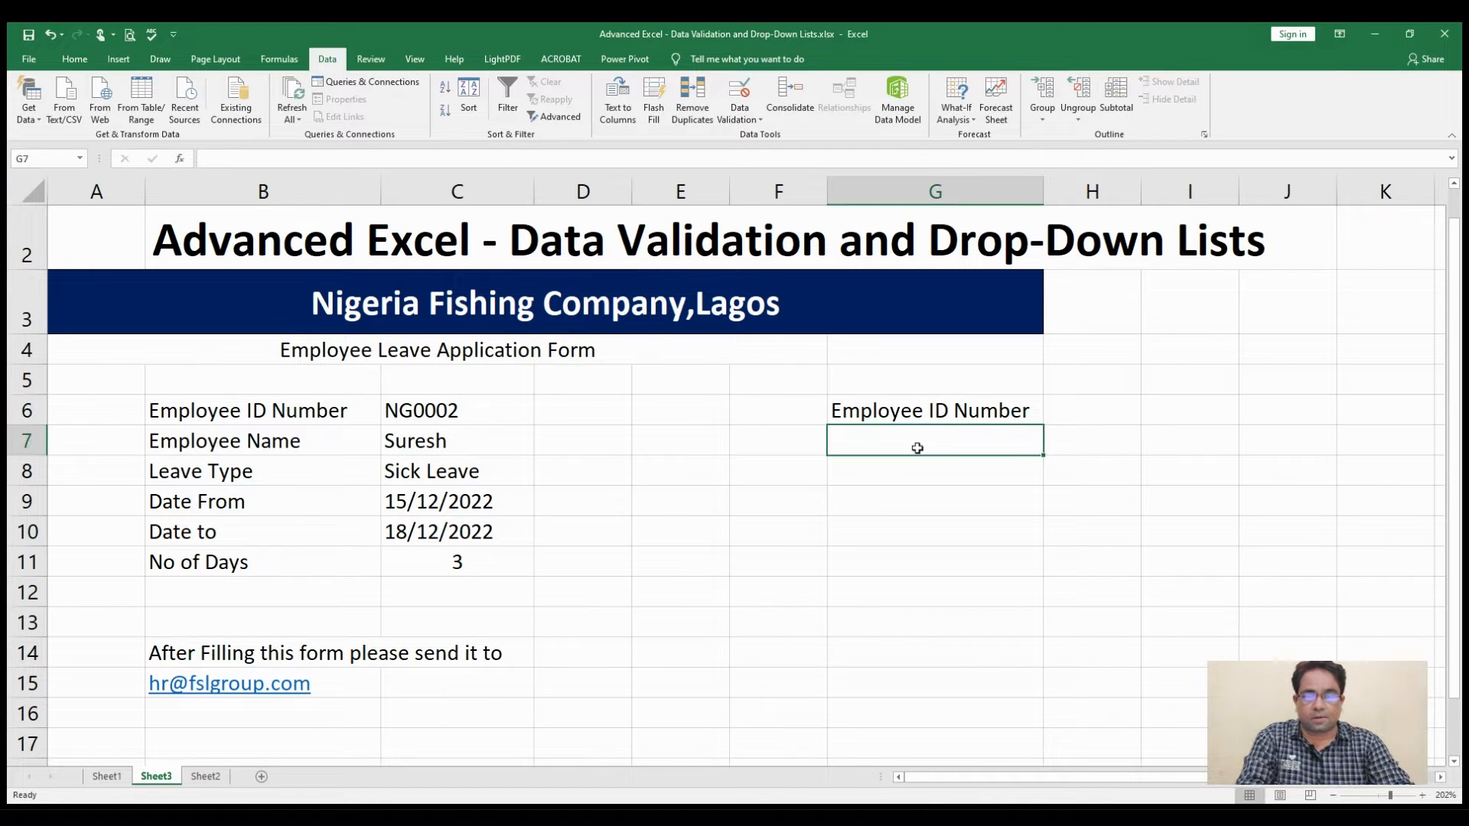
type("Employ")
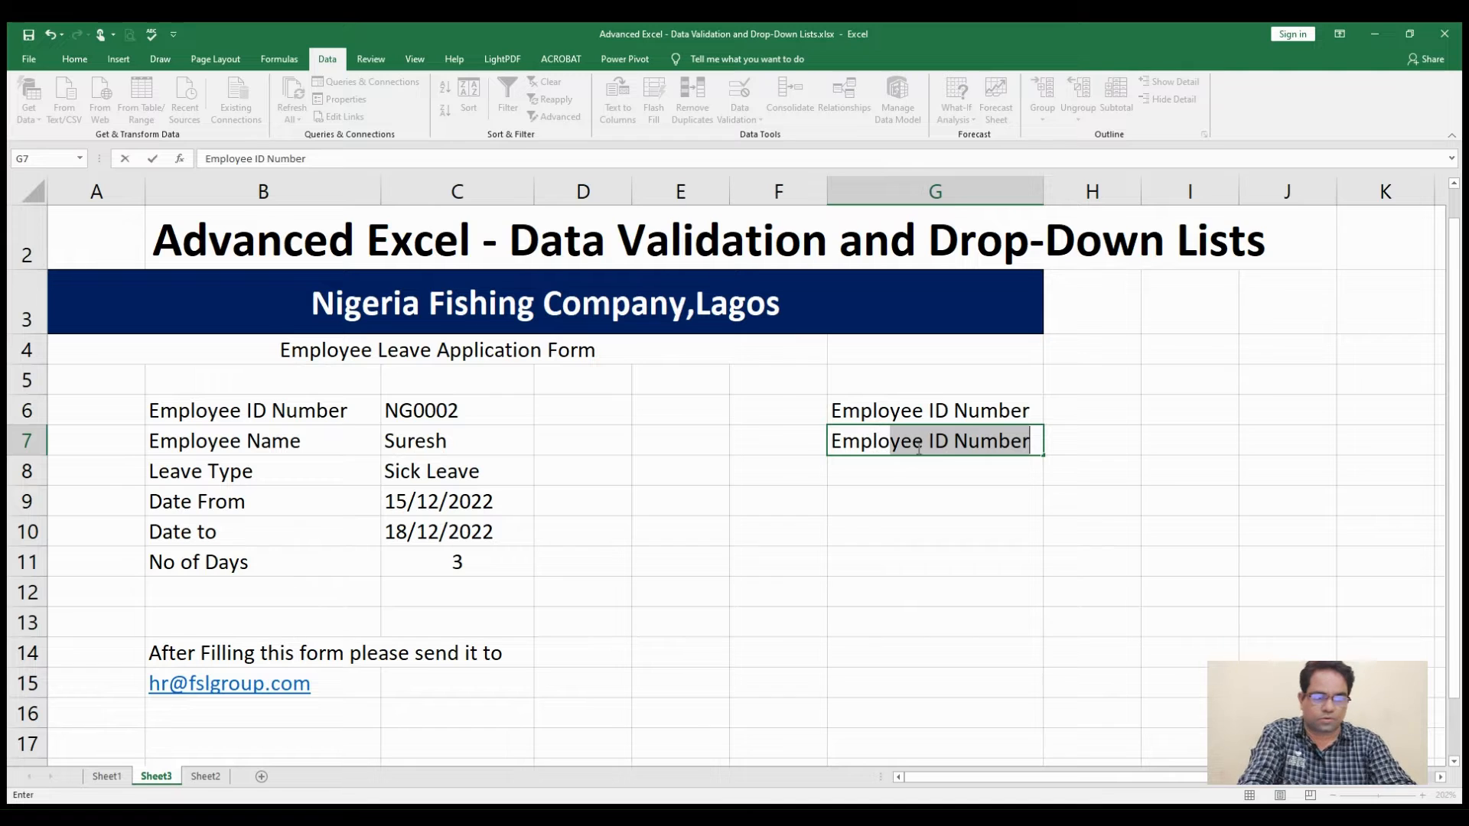
type("ee")
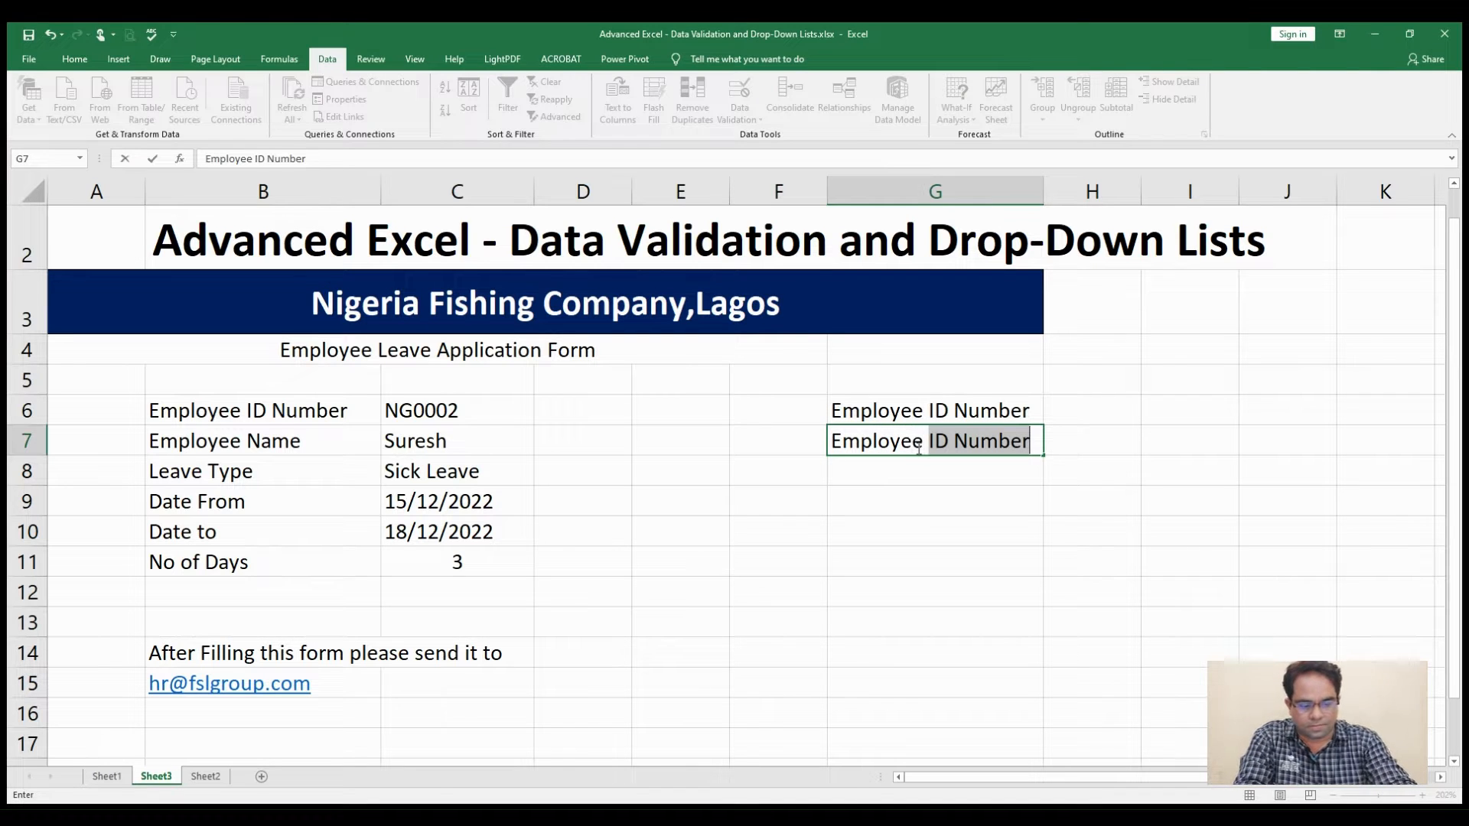
type(" Name")
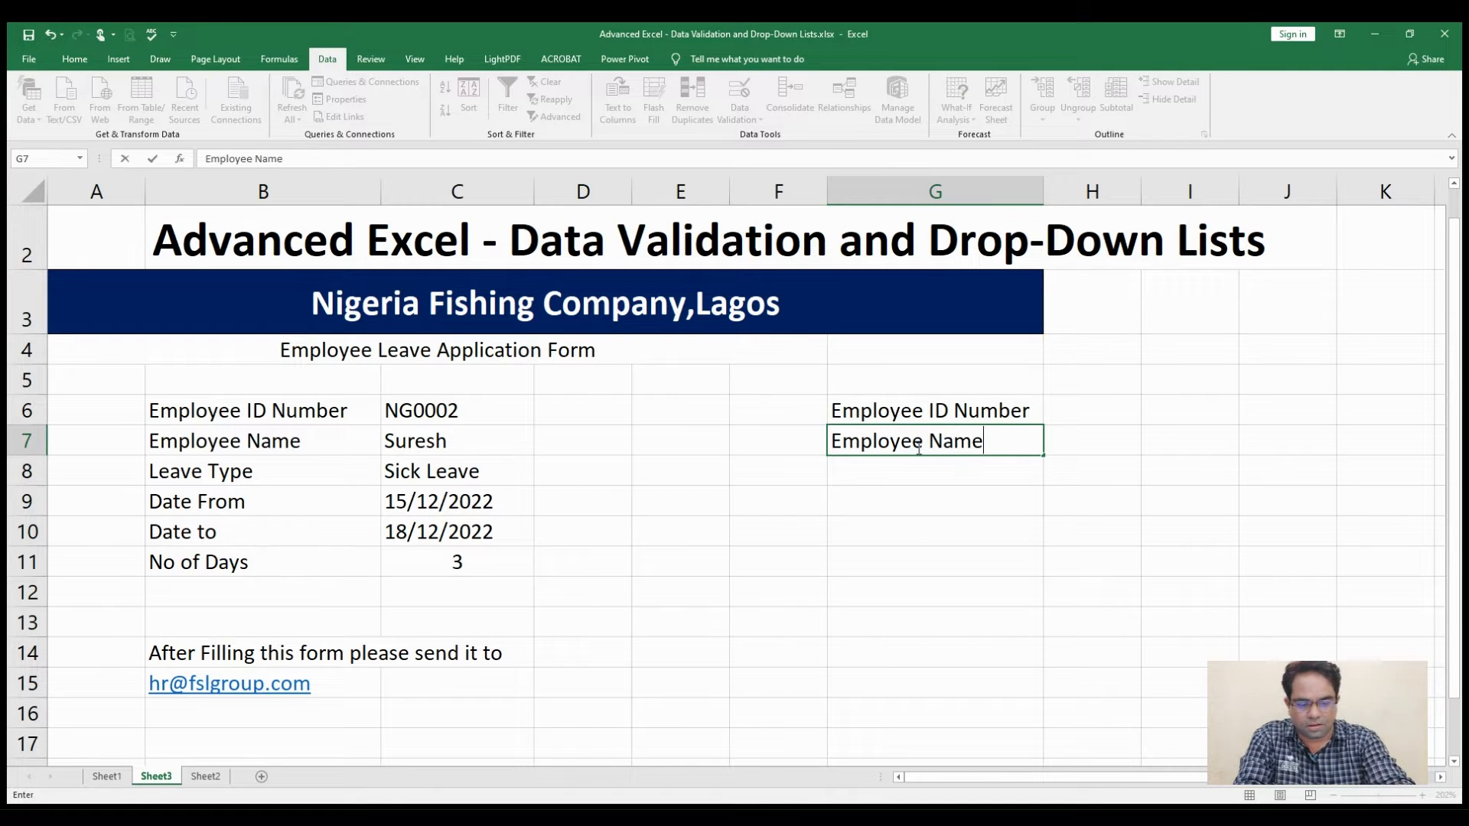
Step: Add a data validation drop-down list to H7 using the employee names in Sheet2 F10:F24 as the source
left_click(1100, 447)
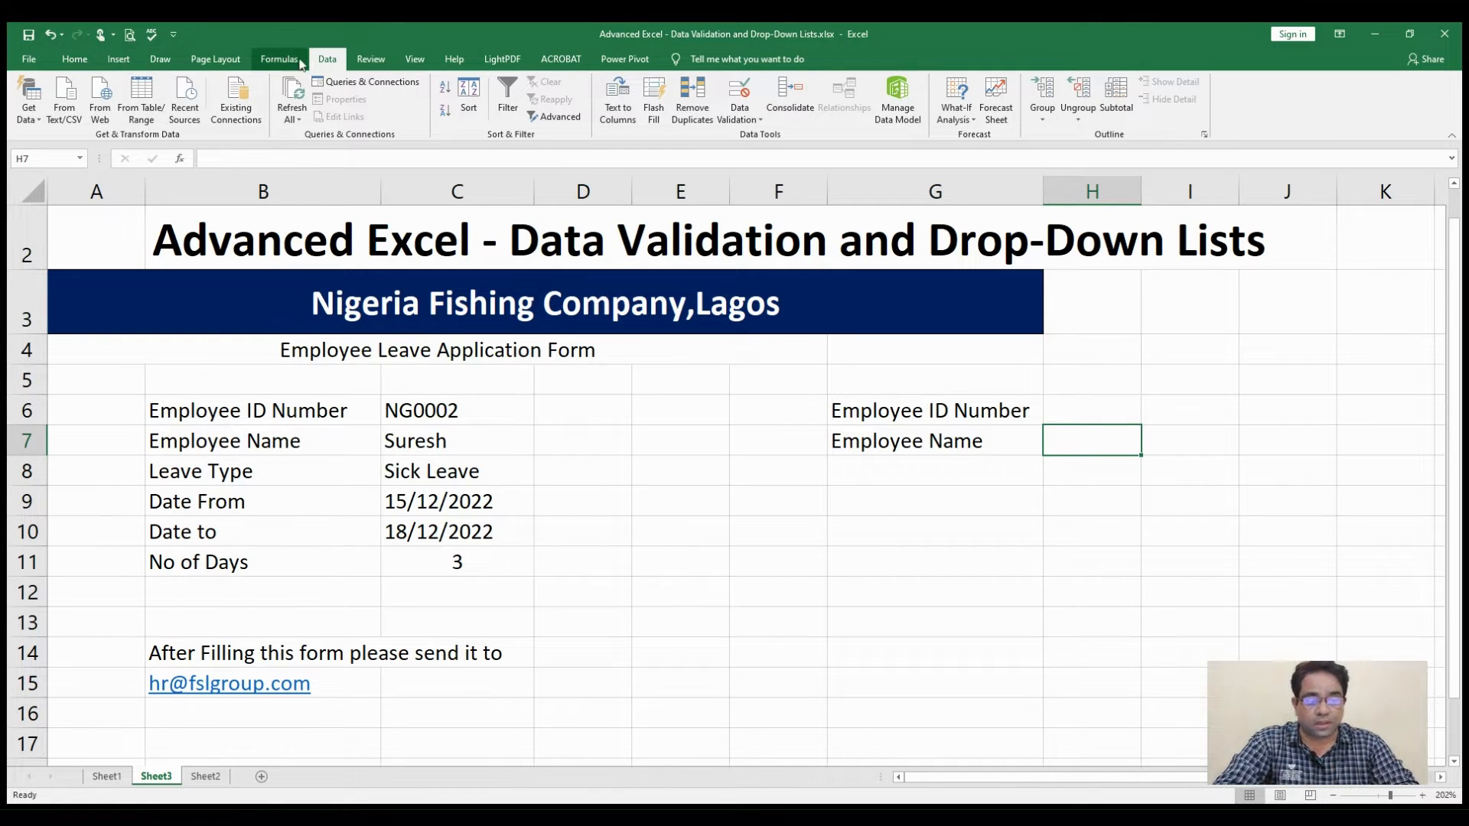
left_click(747, 92)
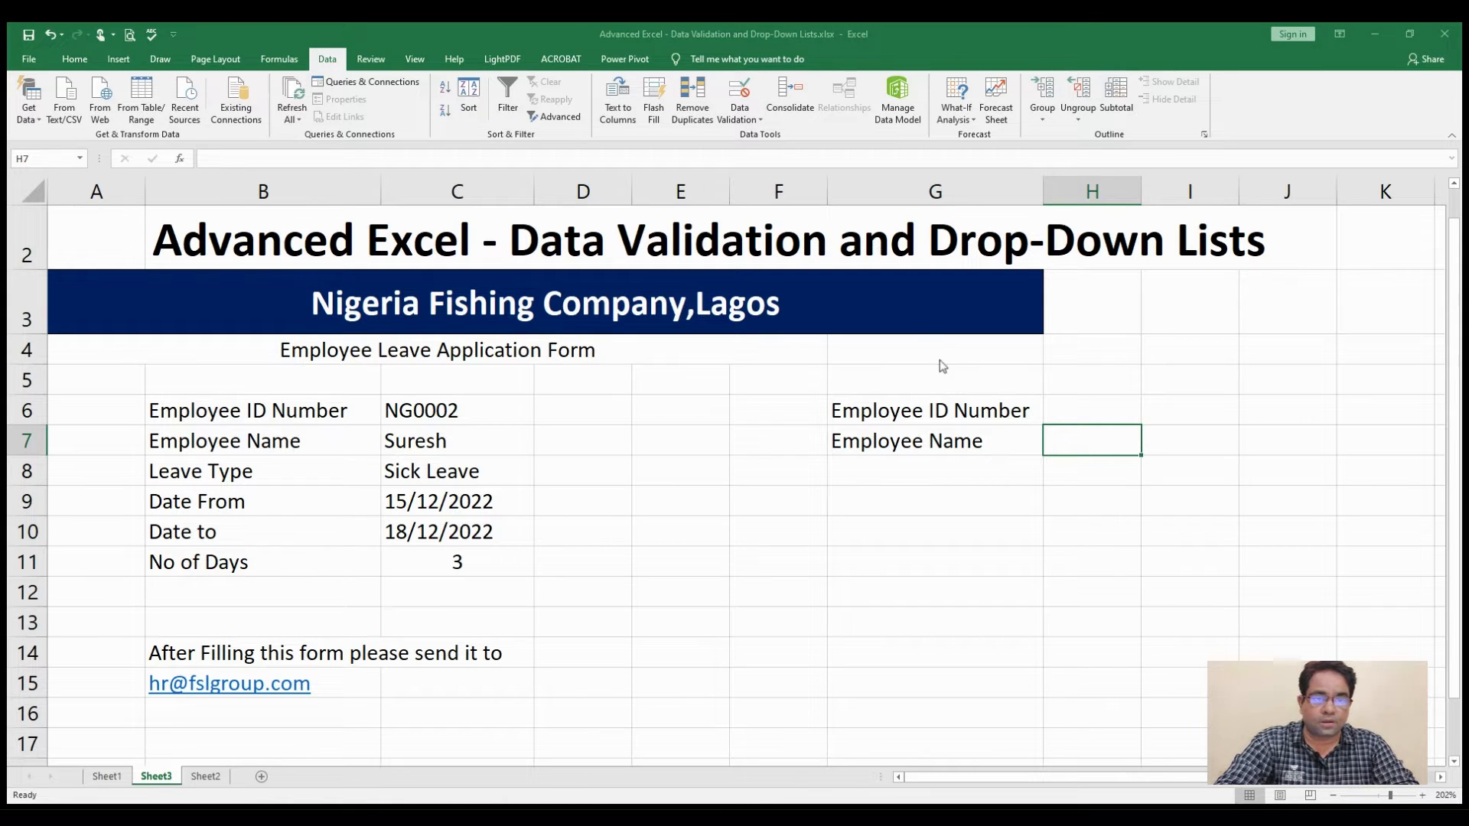
left_click(206, 778)
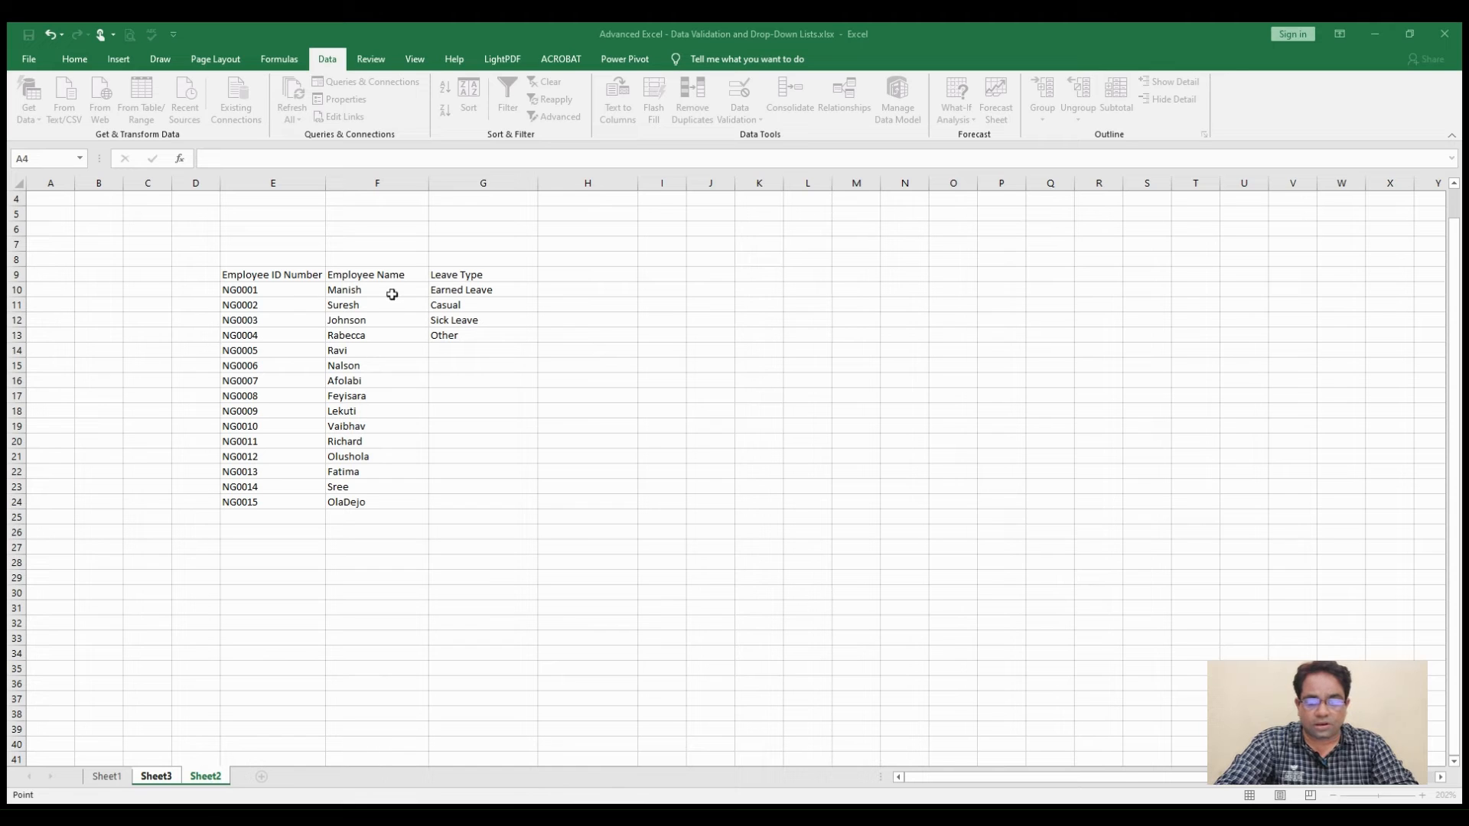
left_click_drag(392, 292, 366, 503)
key("Return")
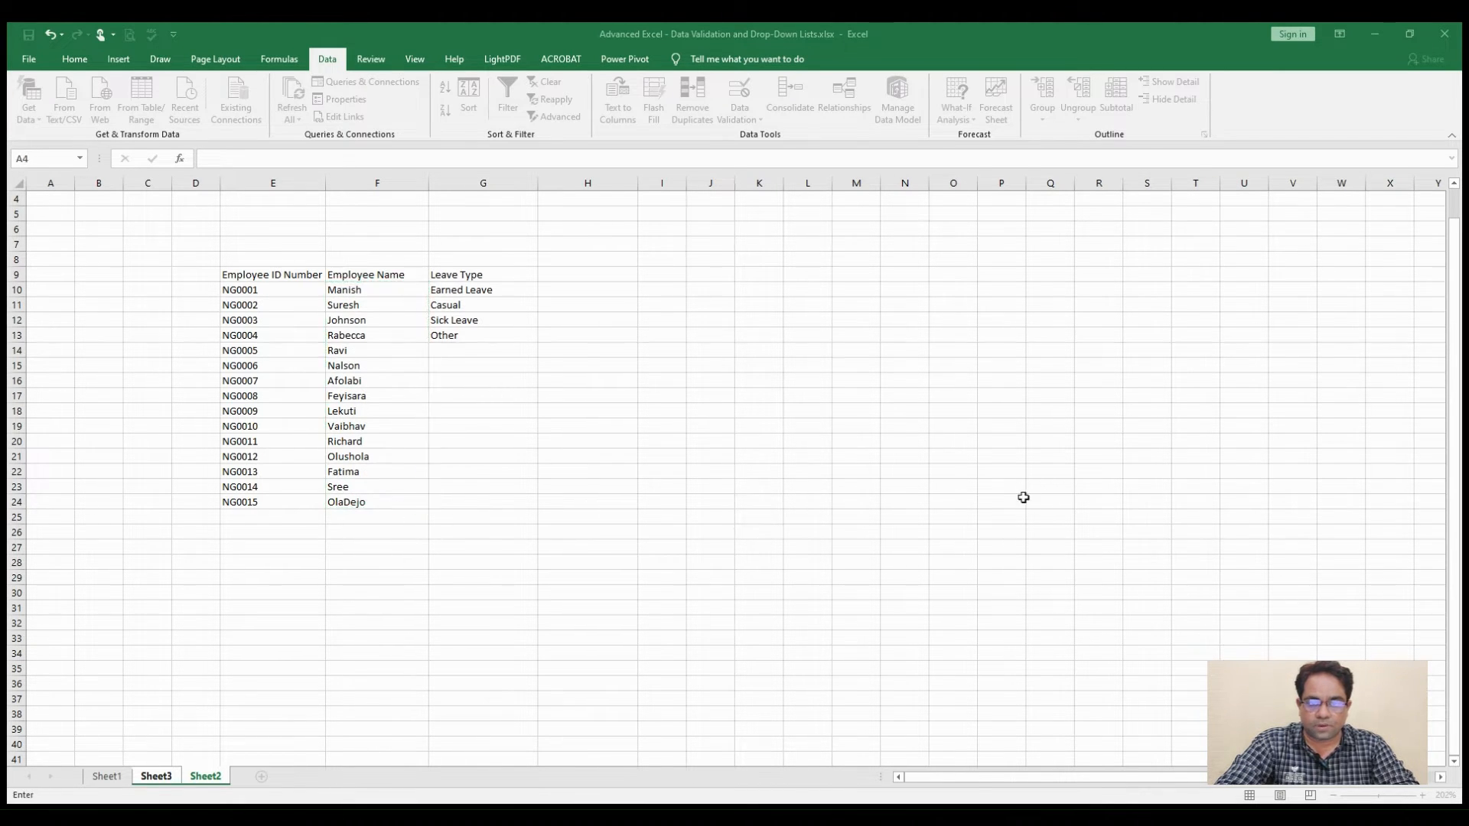
Step: Enter the label "Leave Type" in G8
left_click(913, 471)
type("Lea")
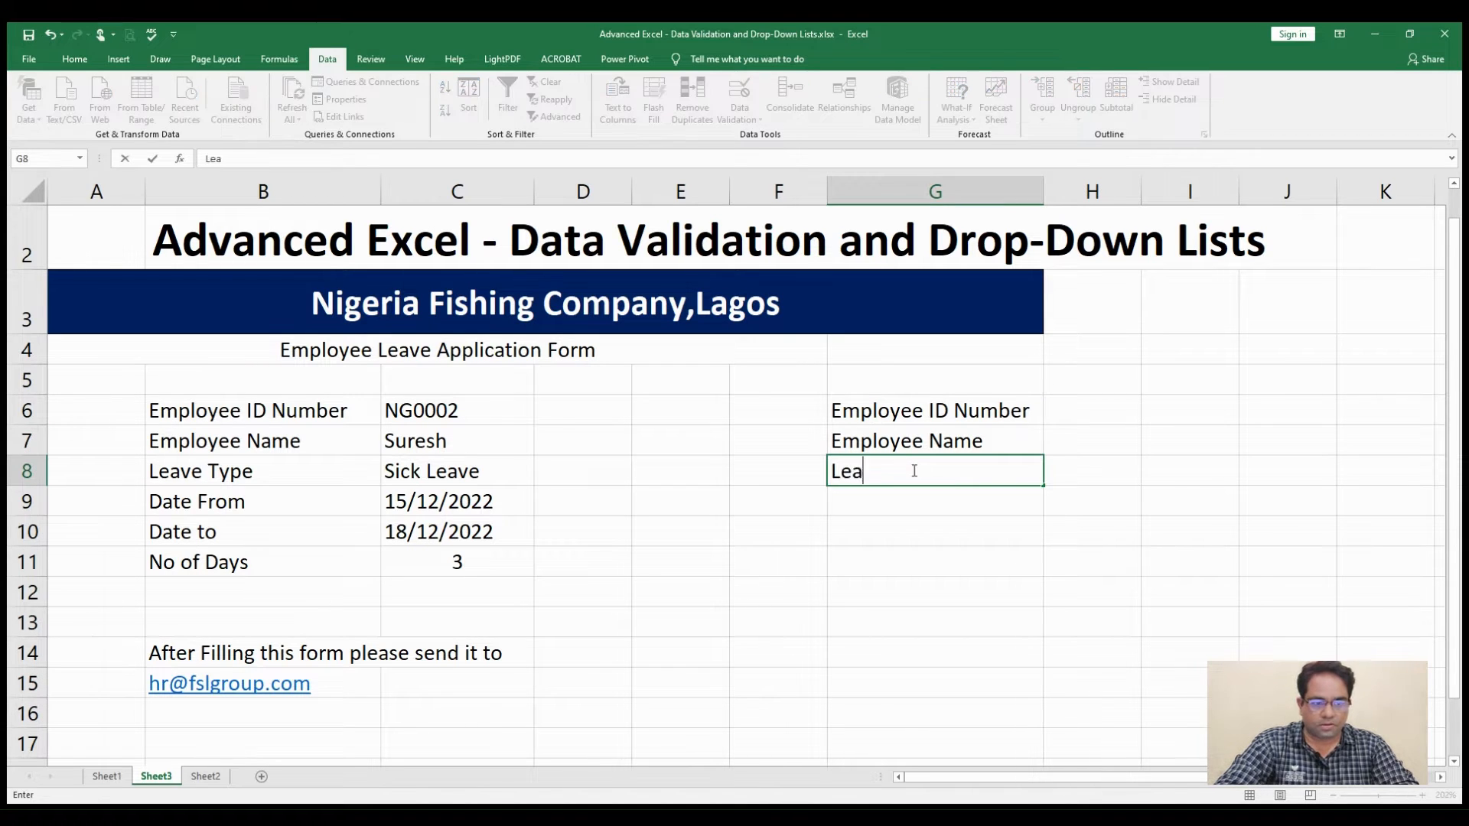
type("ve Type")
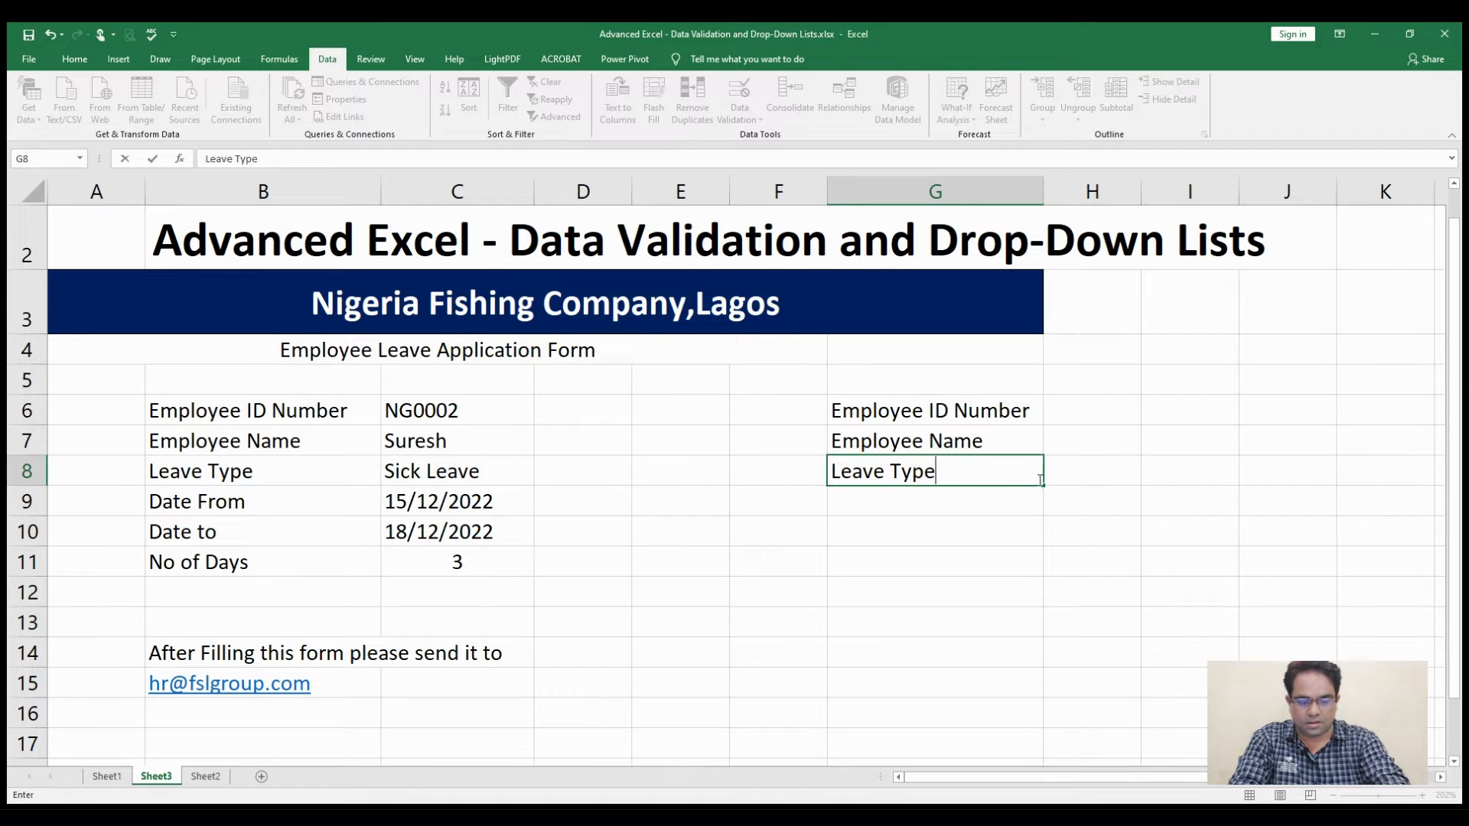
Step: Add a data validation drop-down list to H8 using the leave types in Sheet2 G10:G13 as the source
left_click(1067, 468)
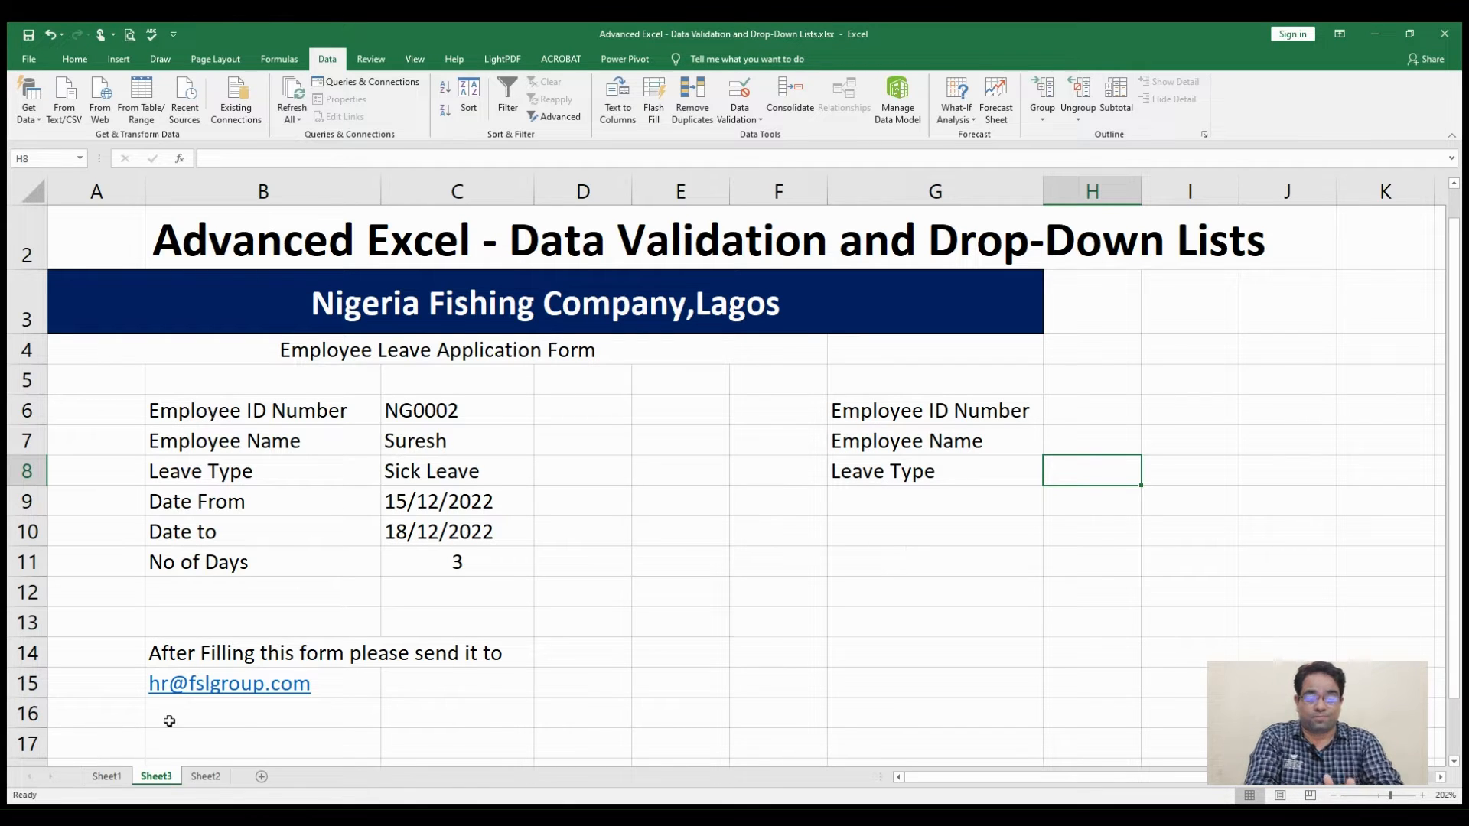
left_click(205, 776)
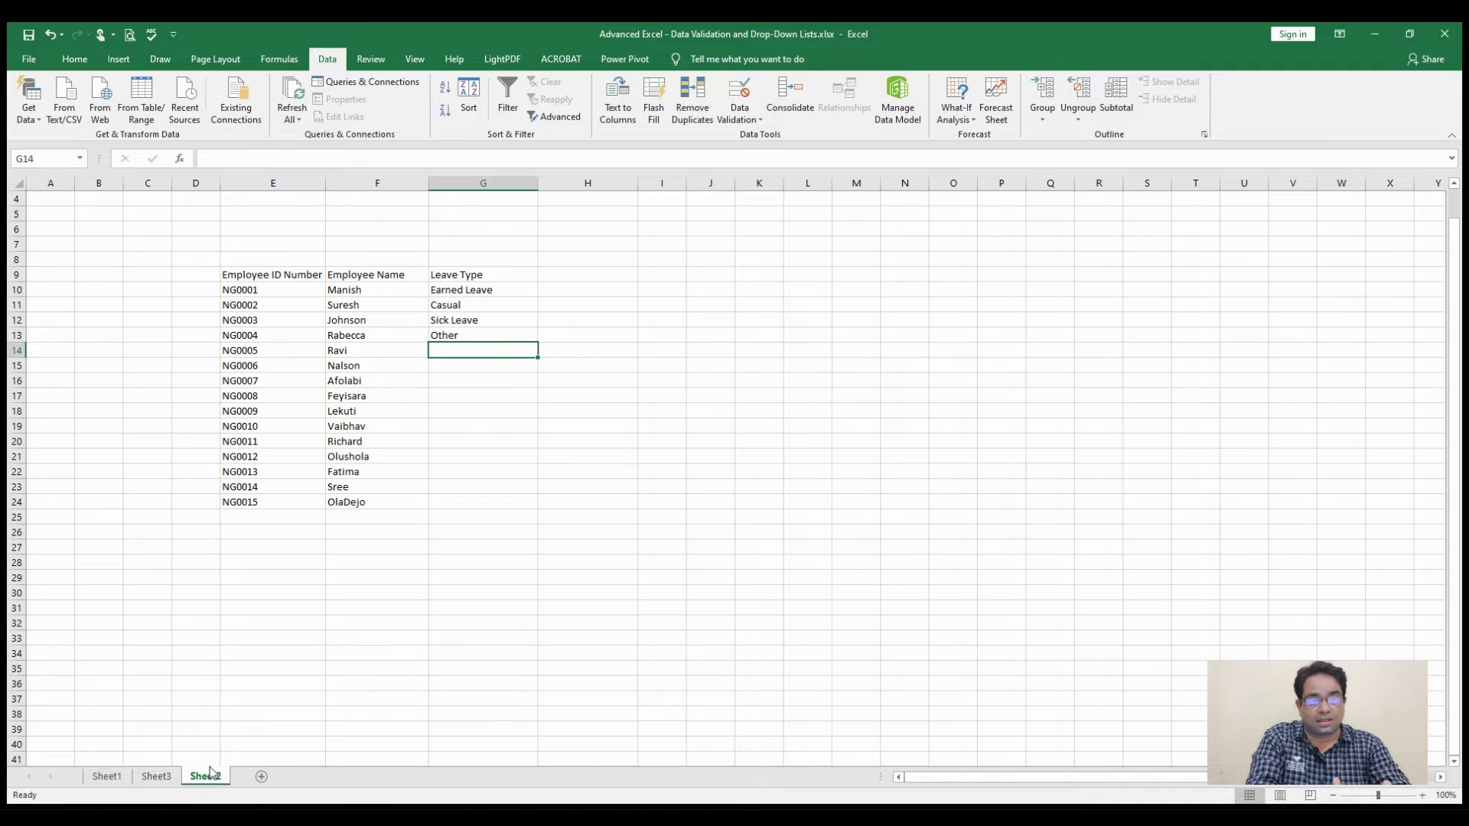
left_click(153, 782)
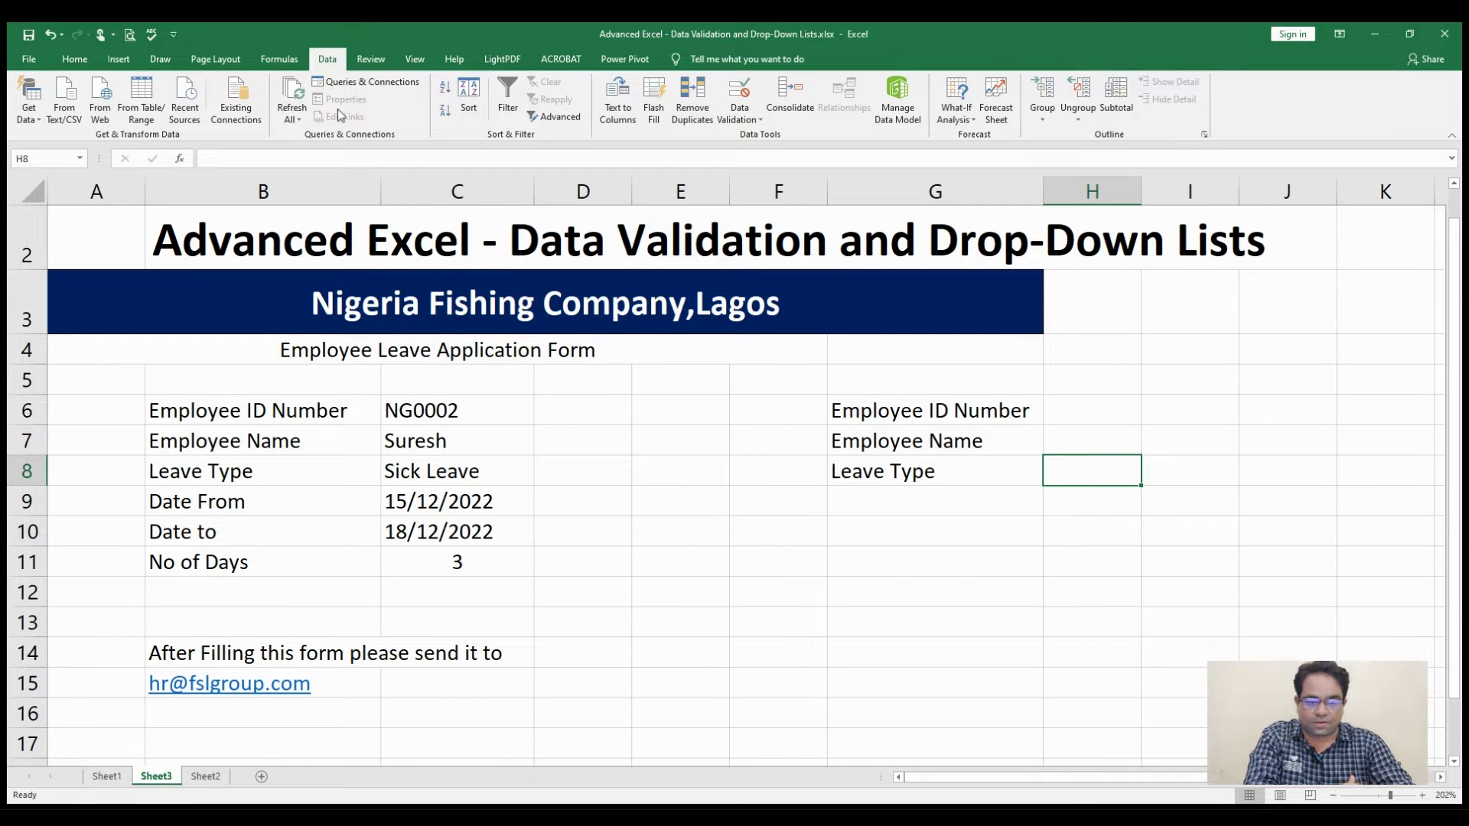
left_click(748, 88)
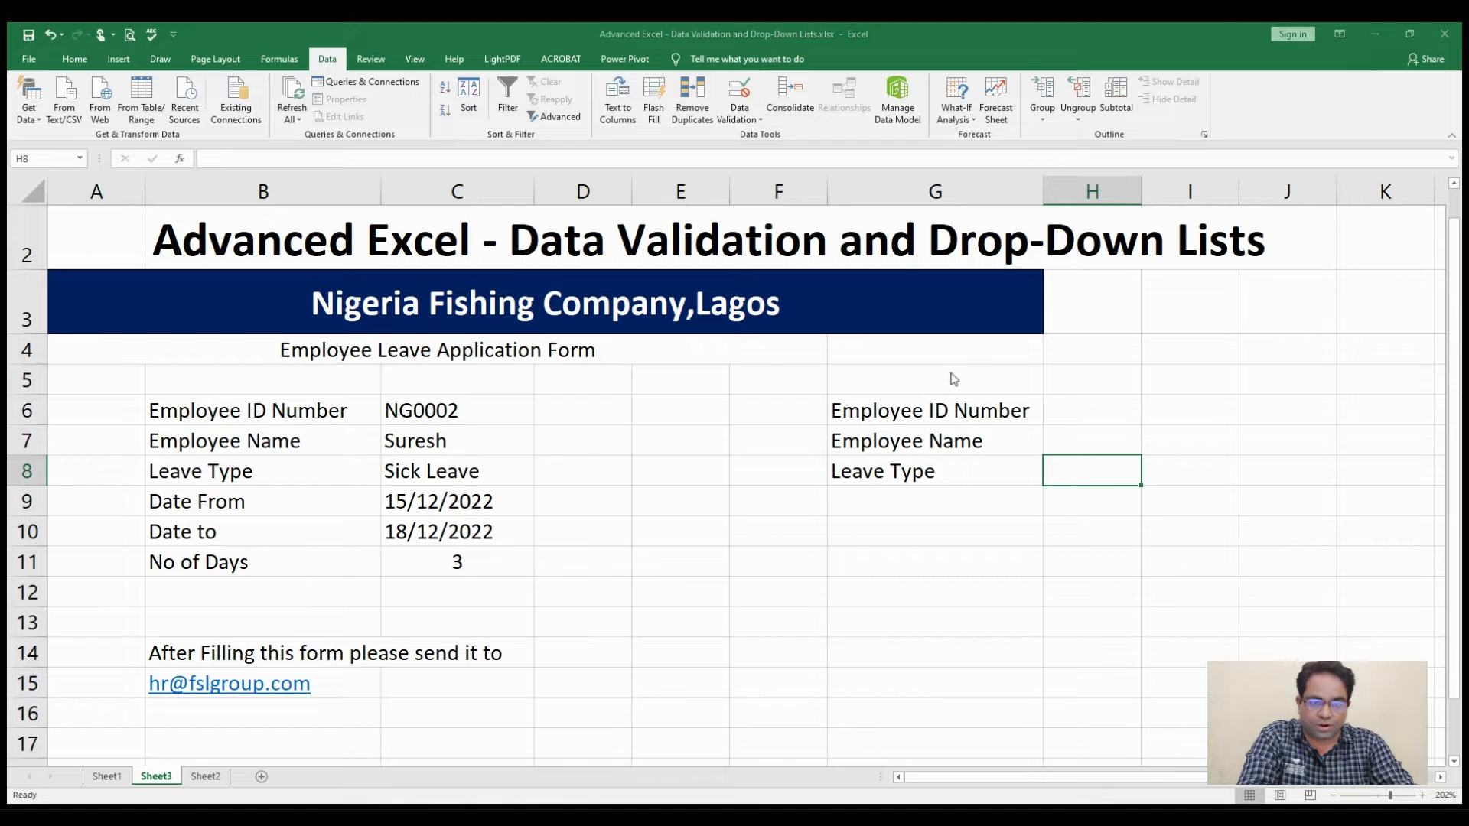
left_click(893, 420)
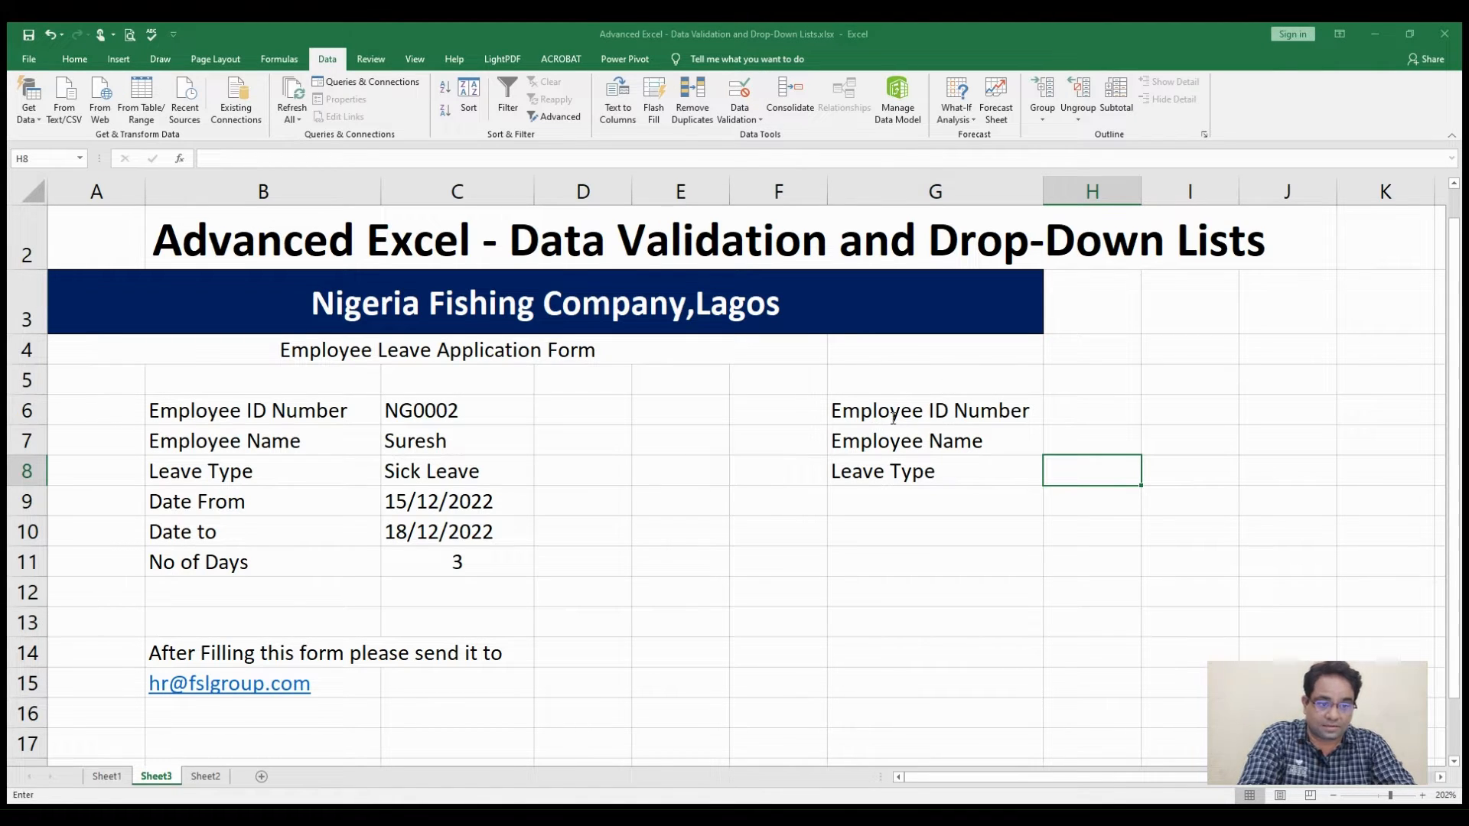
left_click(217, 776)
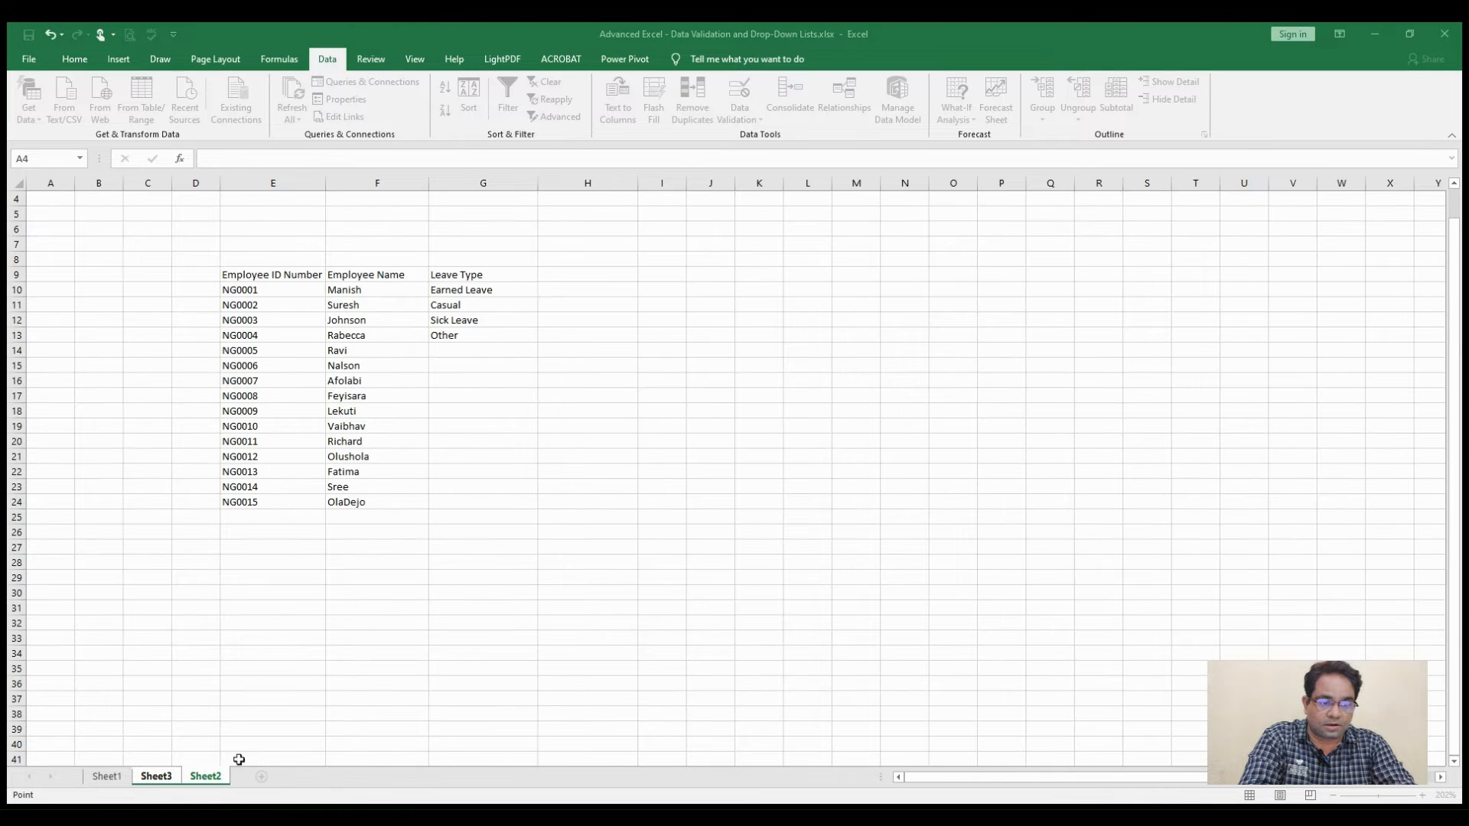
left_click_drag(476, 291, 470, 334)
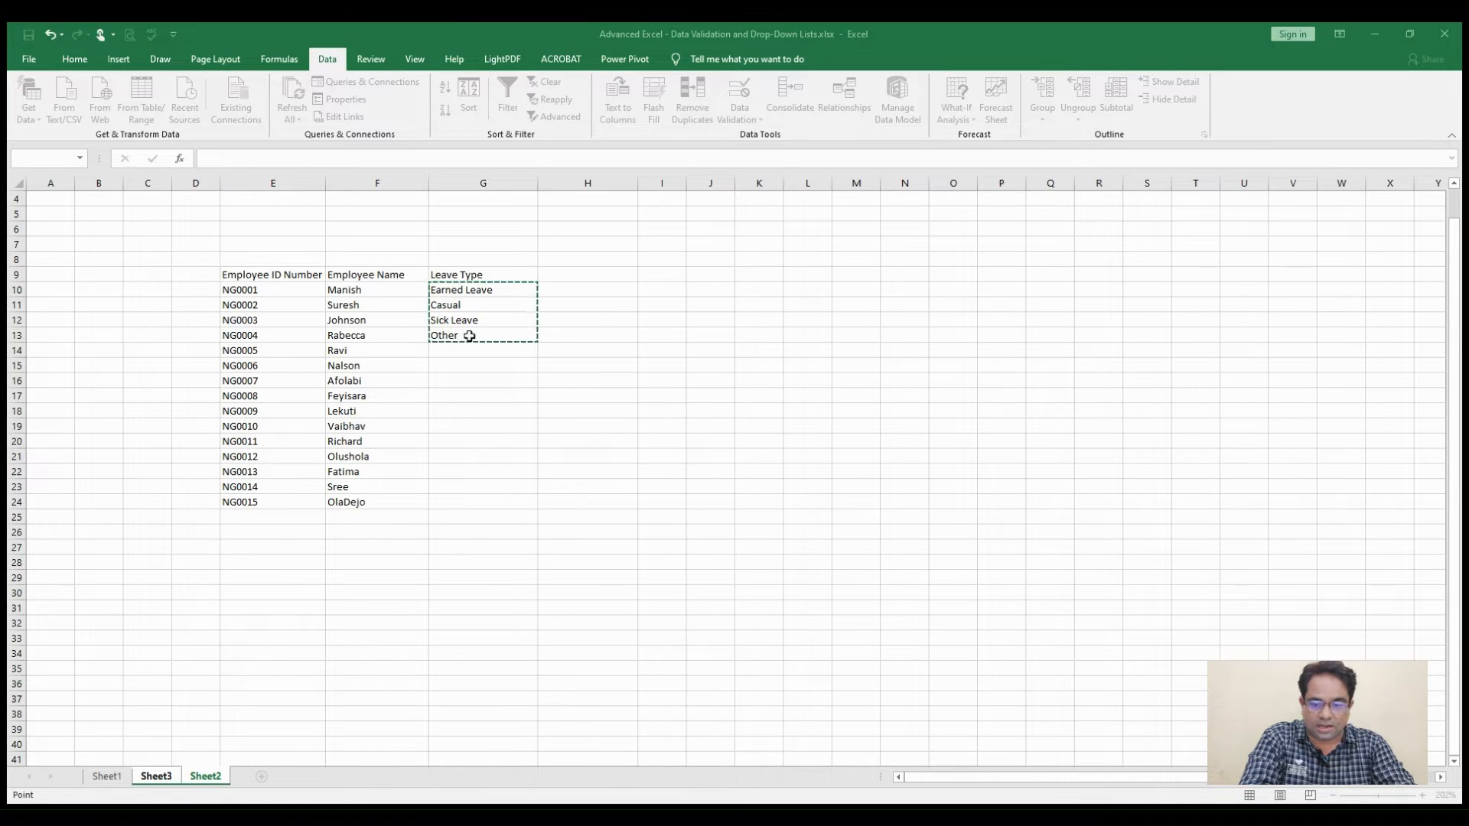
key("Return")
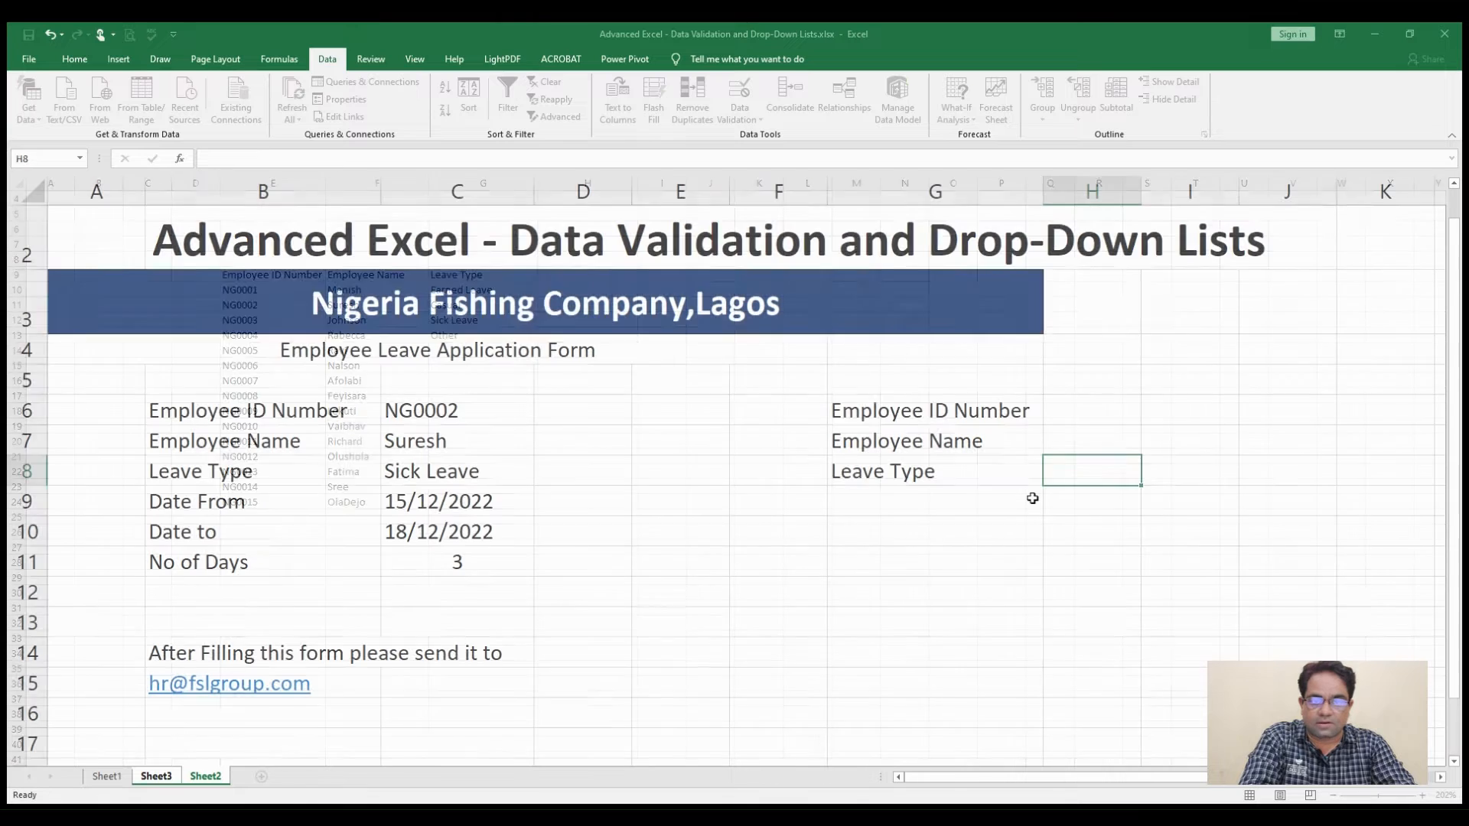
Step: Enter the label "Date From" in G9
left_click(922, 506)
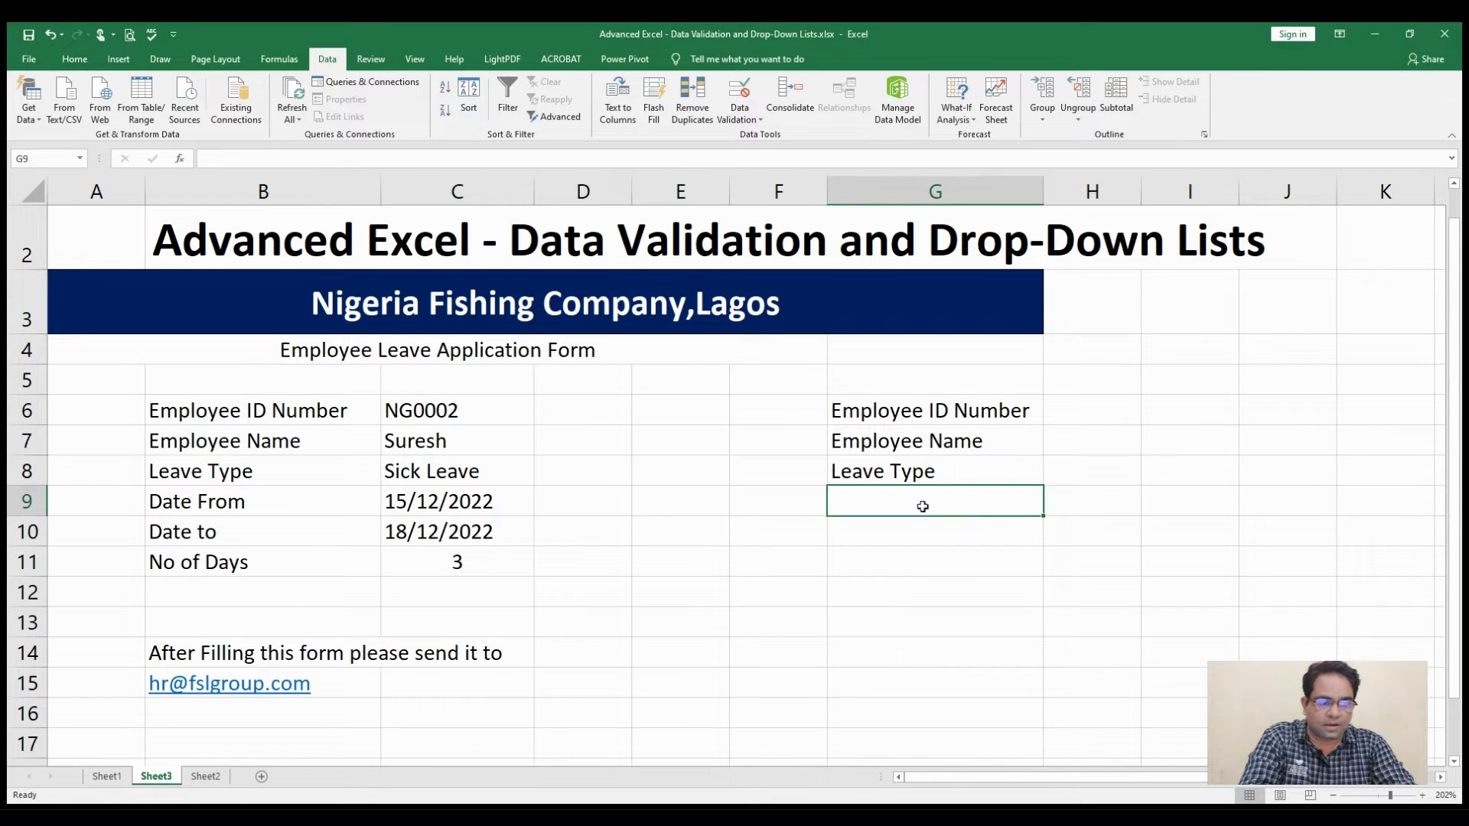
type("Date ")
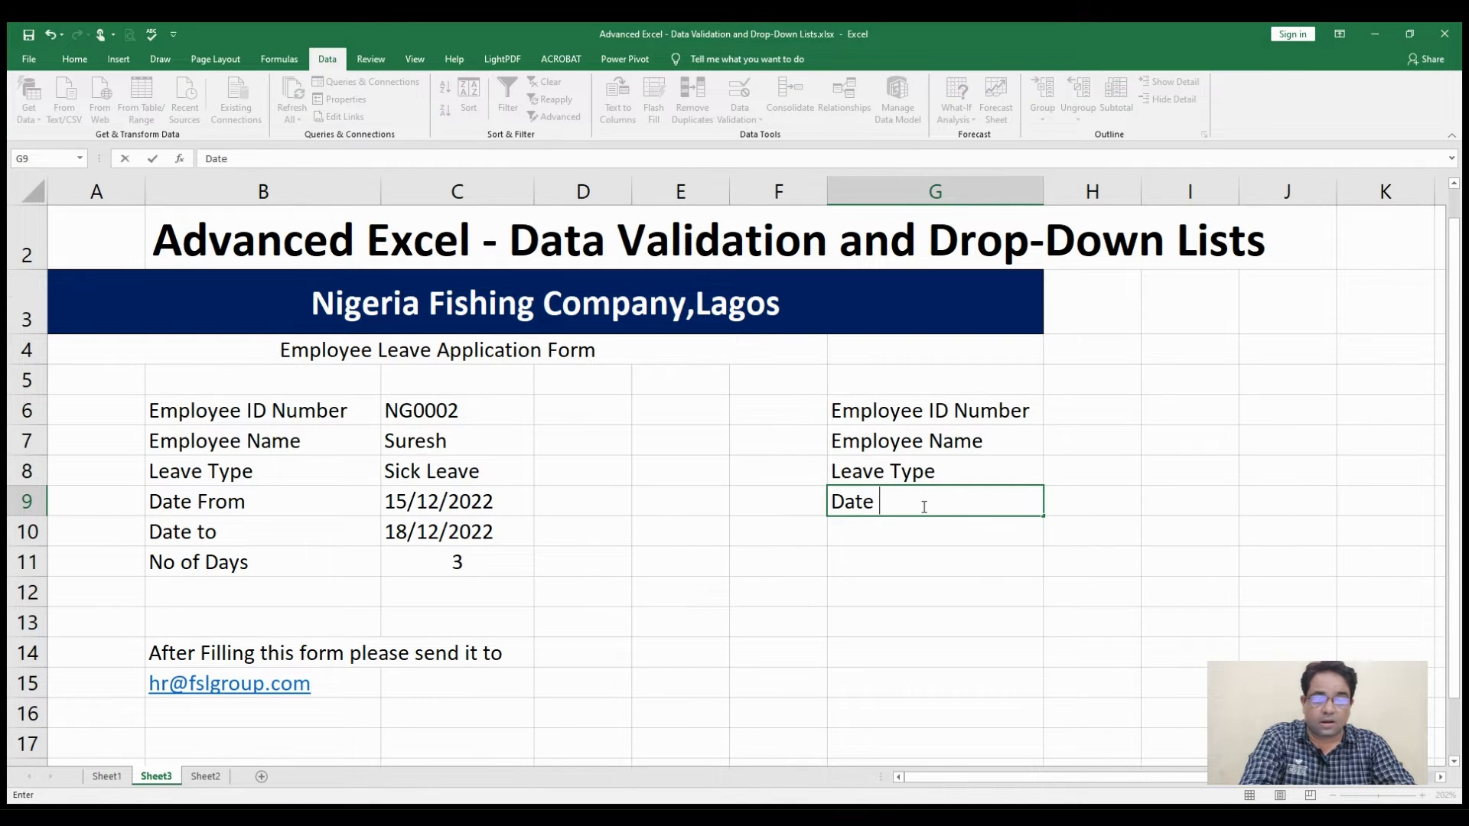
type("From")
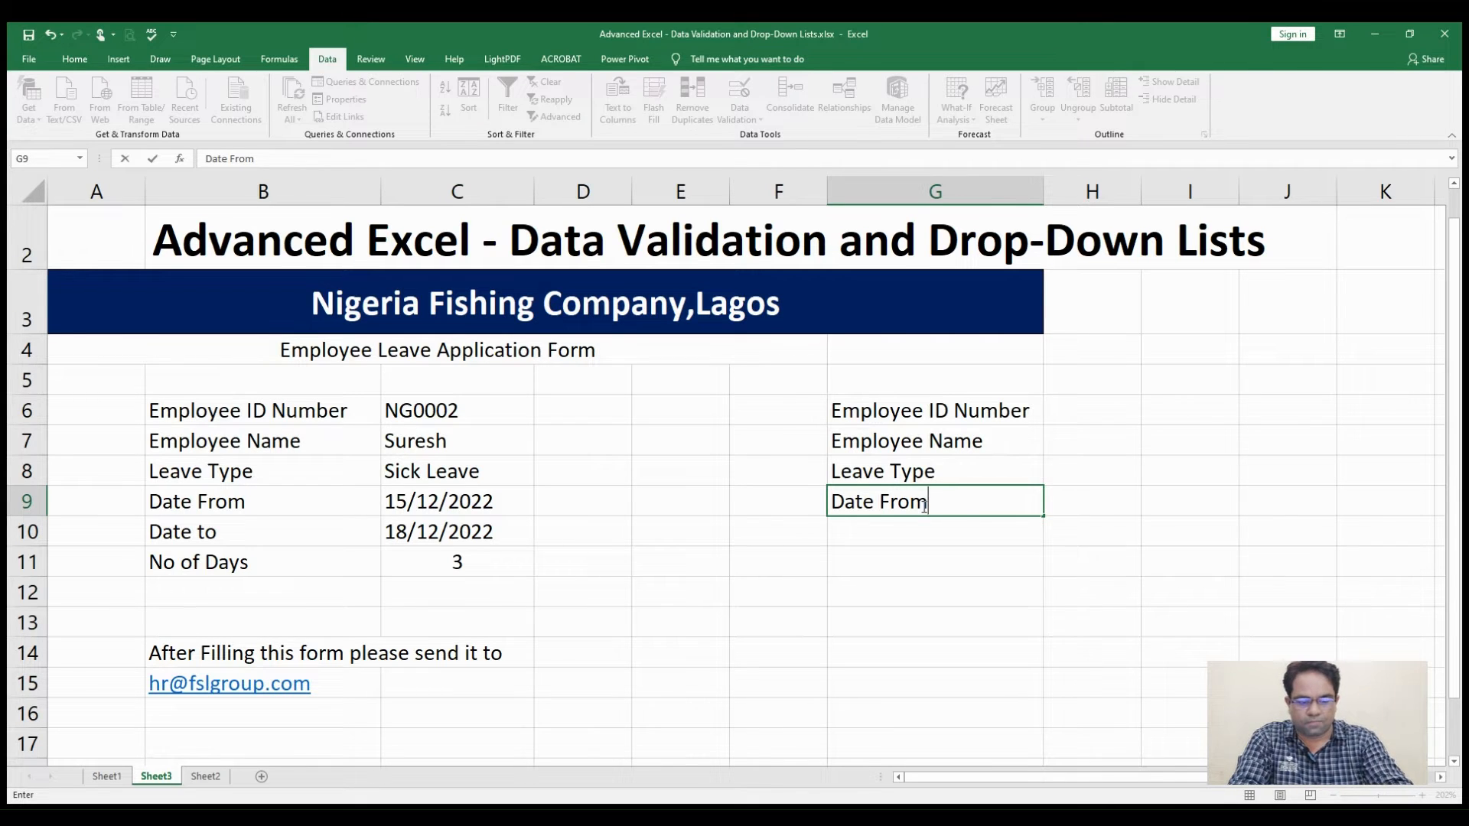
Step: Set up a data validation rule for the Date From entry cell H9
key("Tab")
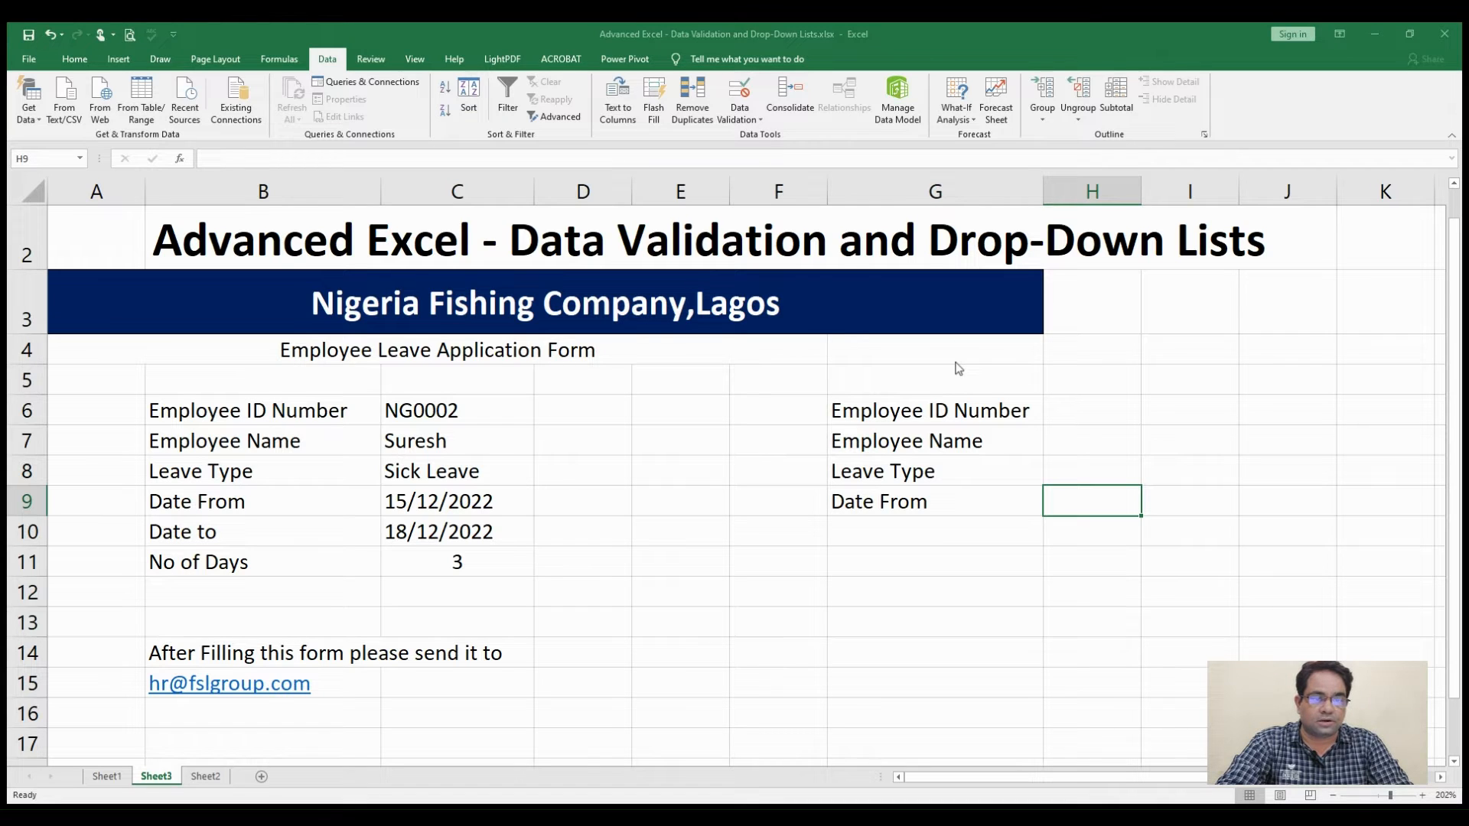
left_click(878, 417)
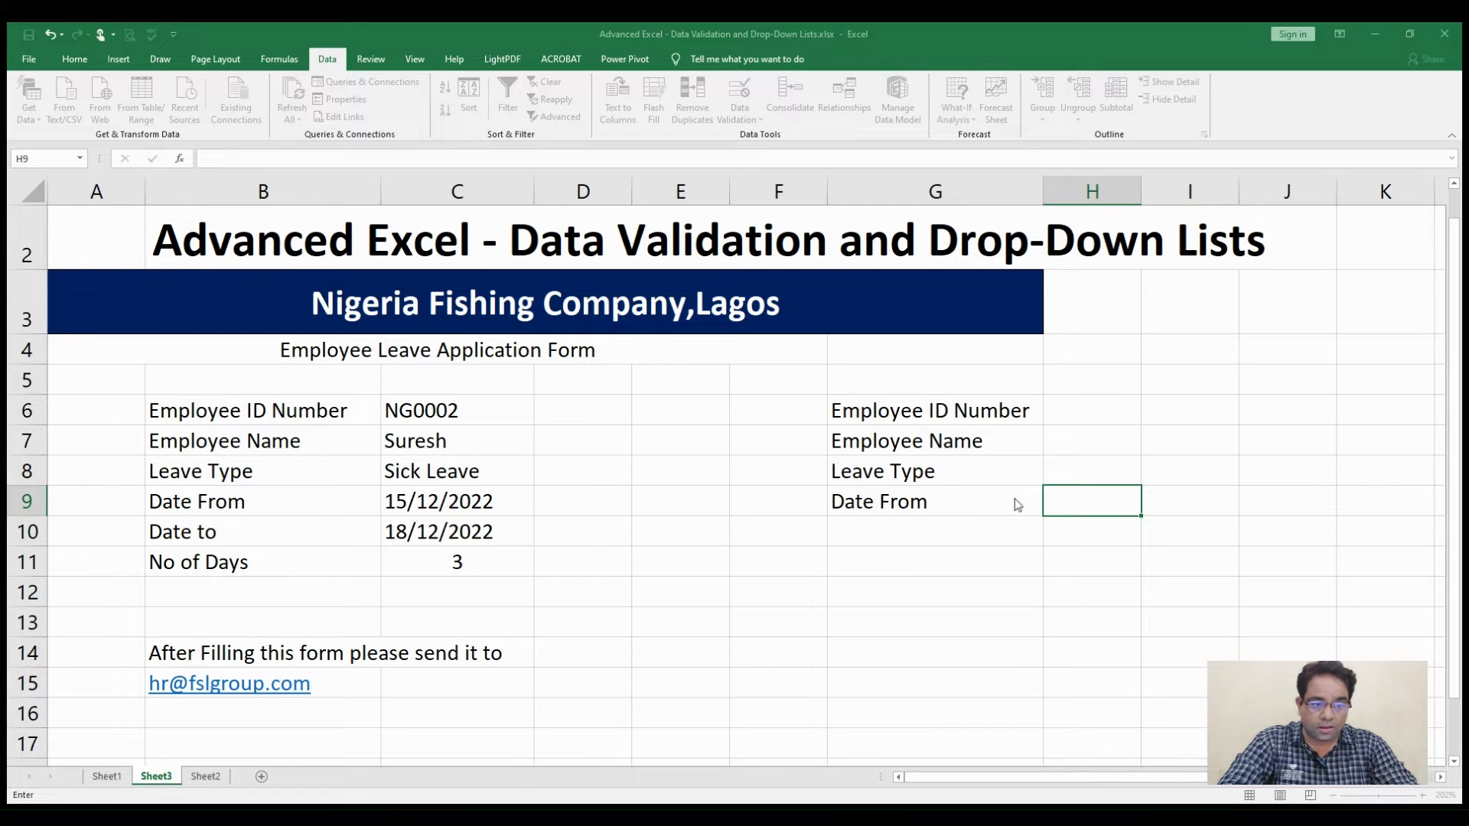
key("Escape")
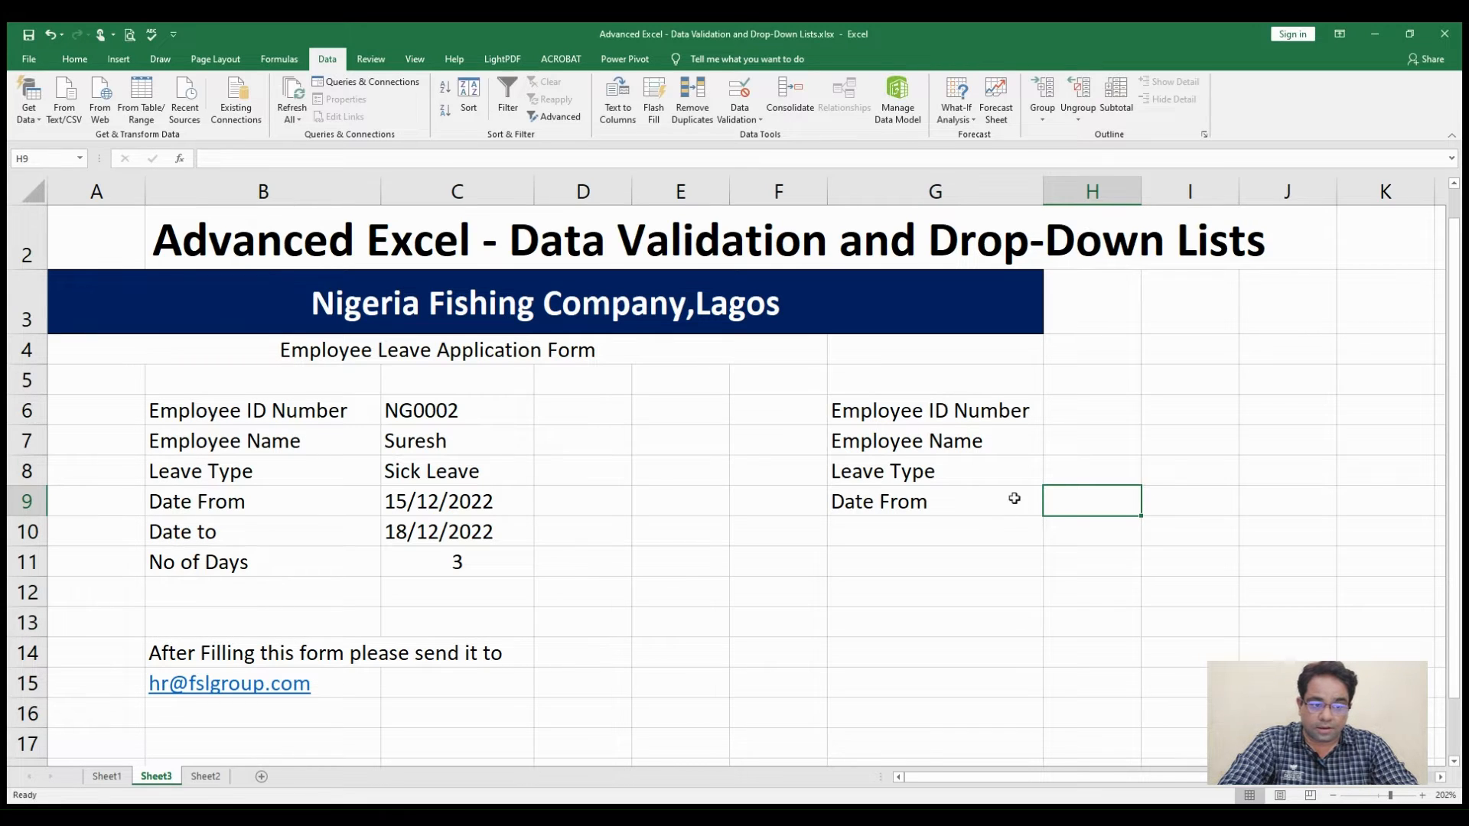
Step: Enter the label "Date to" in G10
left_click(896, 528)
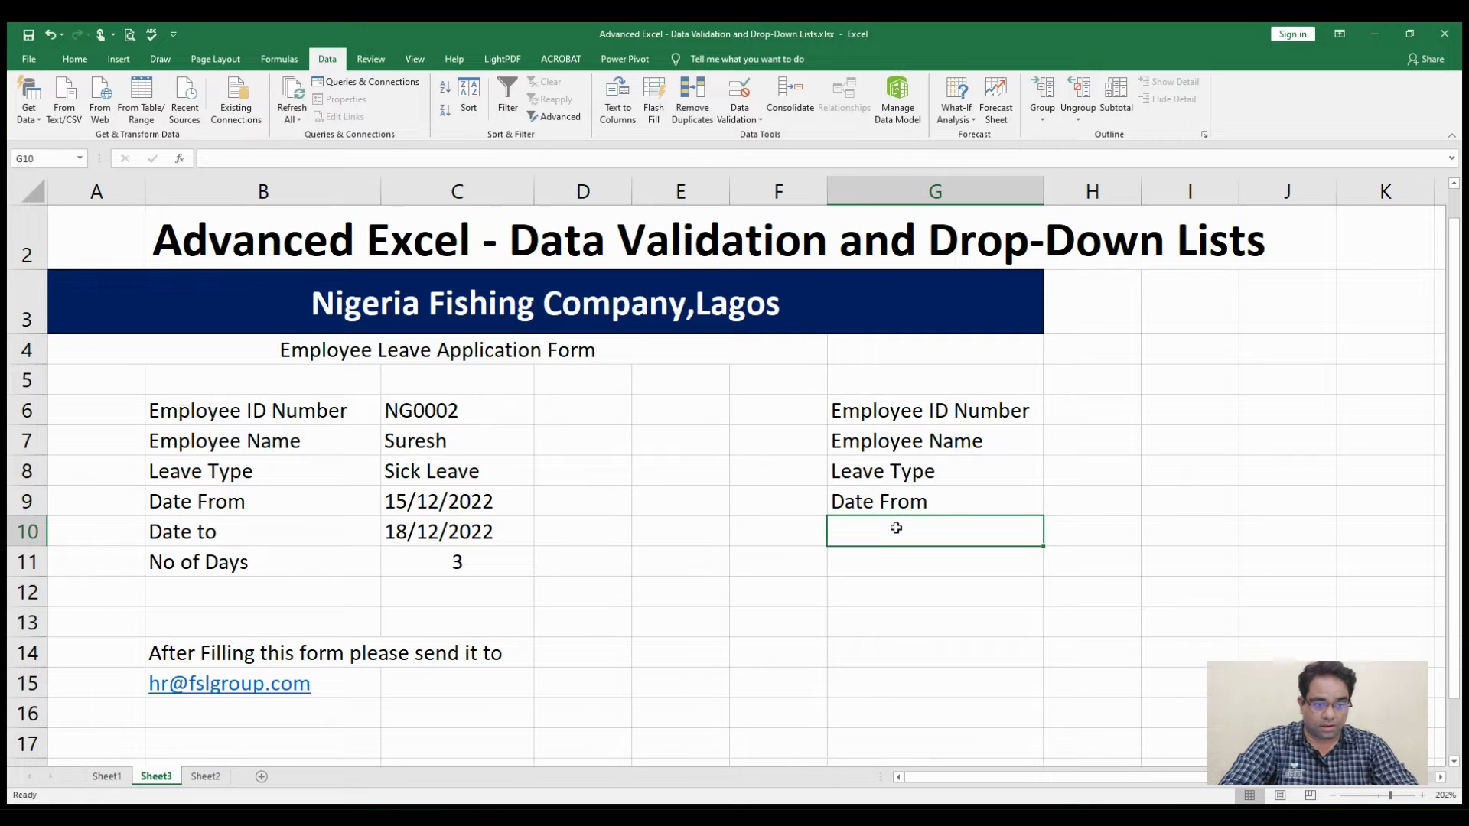
type("Date to")
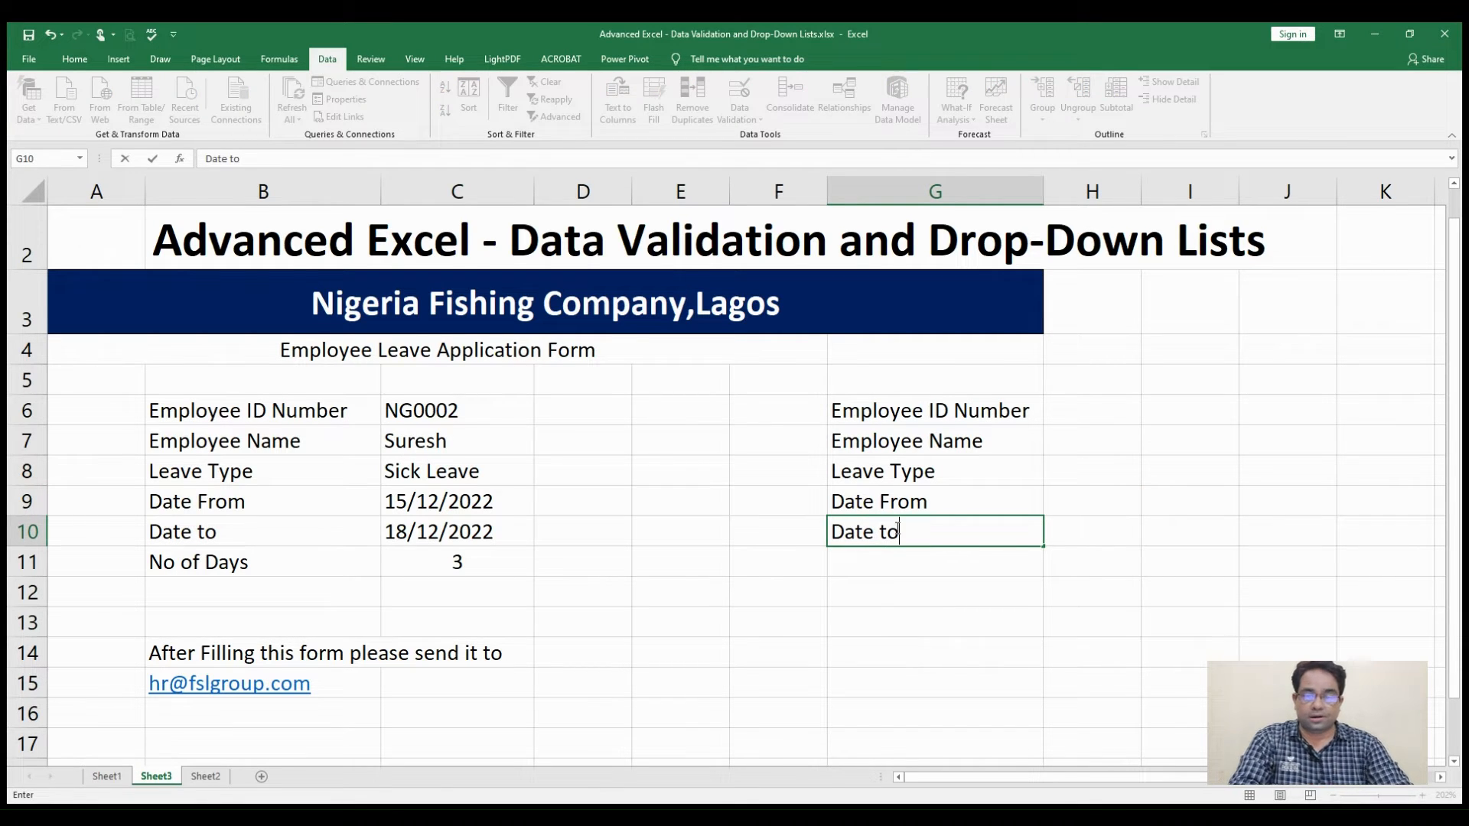
left_click(1098, 533)
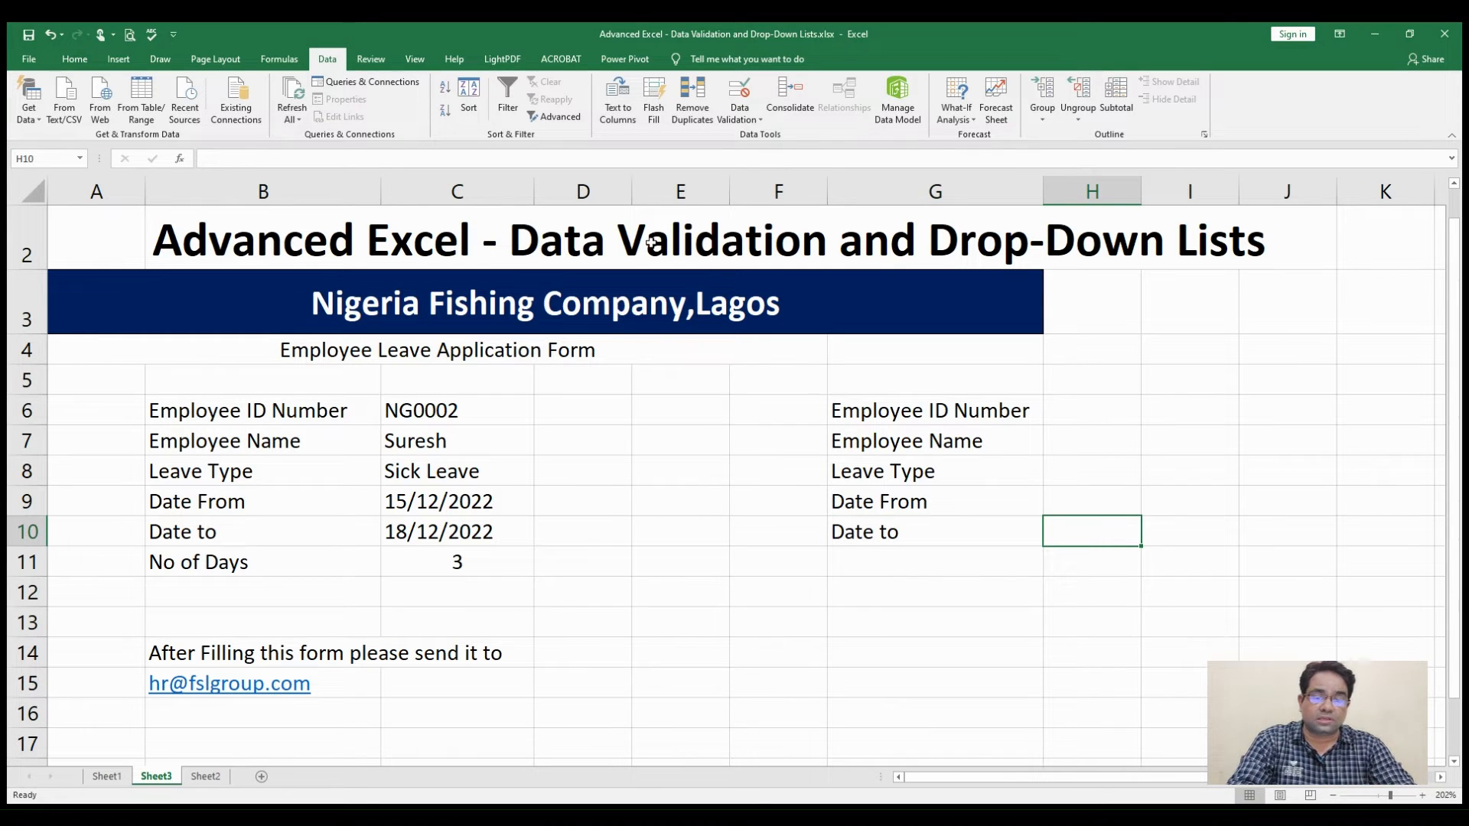
Step: Set up a data validation rule for the Date to entry cell H10
left_click(759, 132)
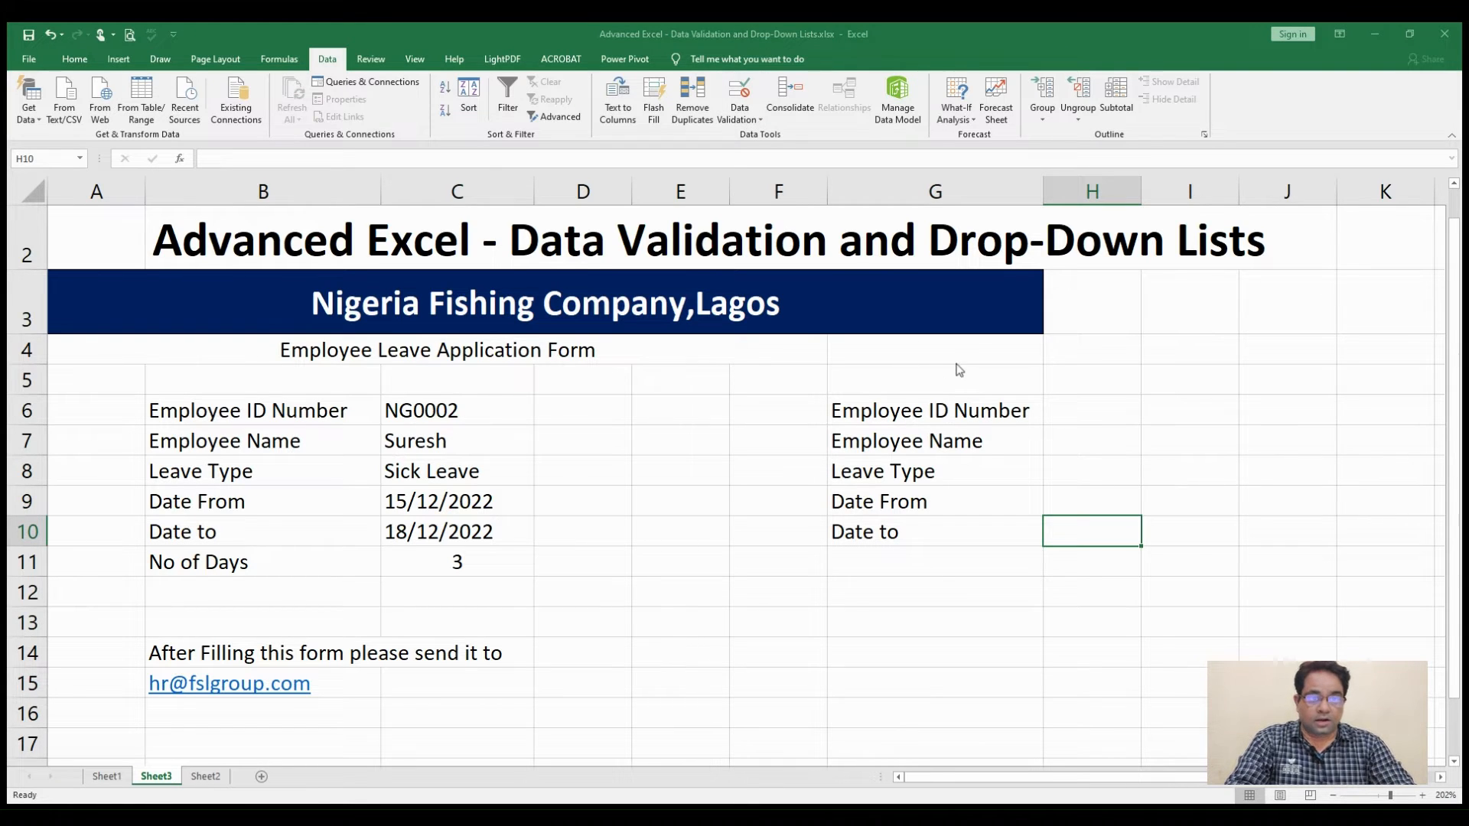
left_click(882, 420)
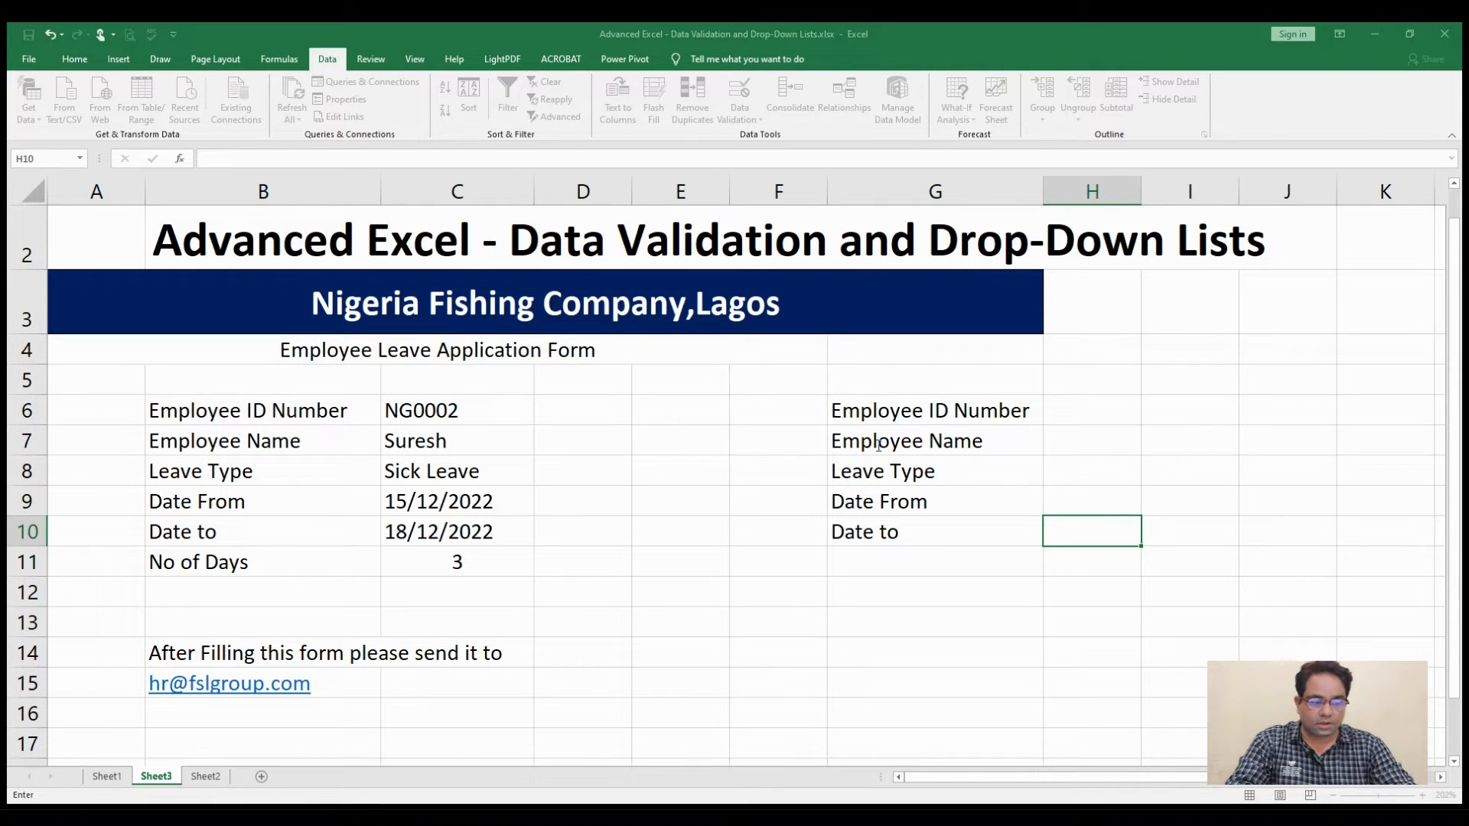
left_click(1027, 494)
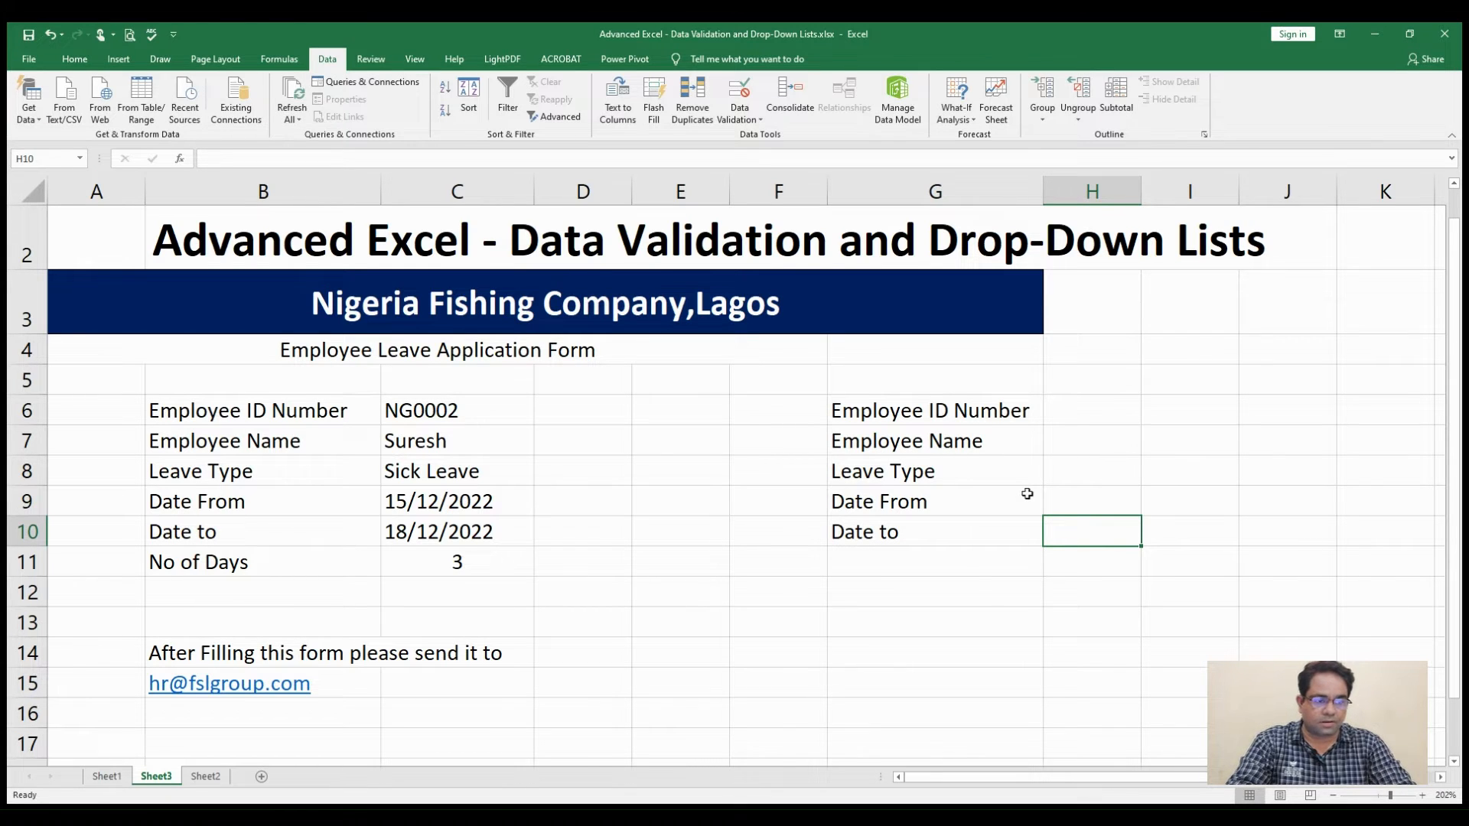
Step: Enter the label "No of Days" in G11, with a lowercase "of"
left_click(905, 567)
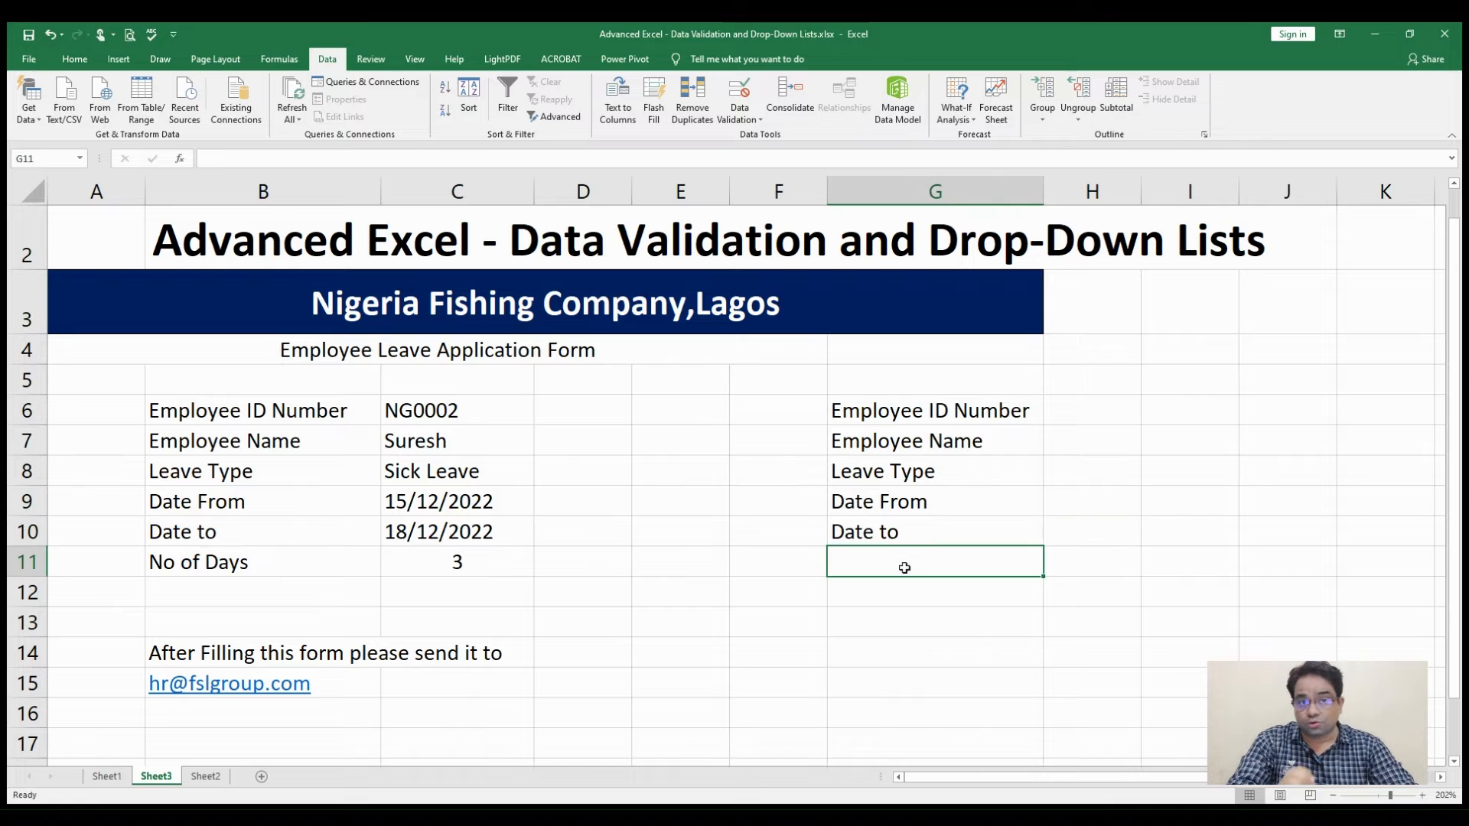
type("No Of")
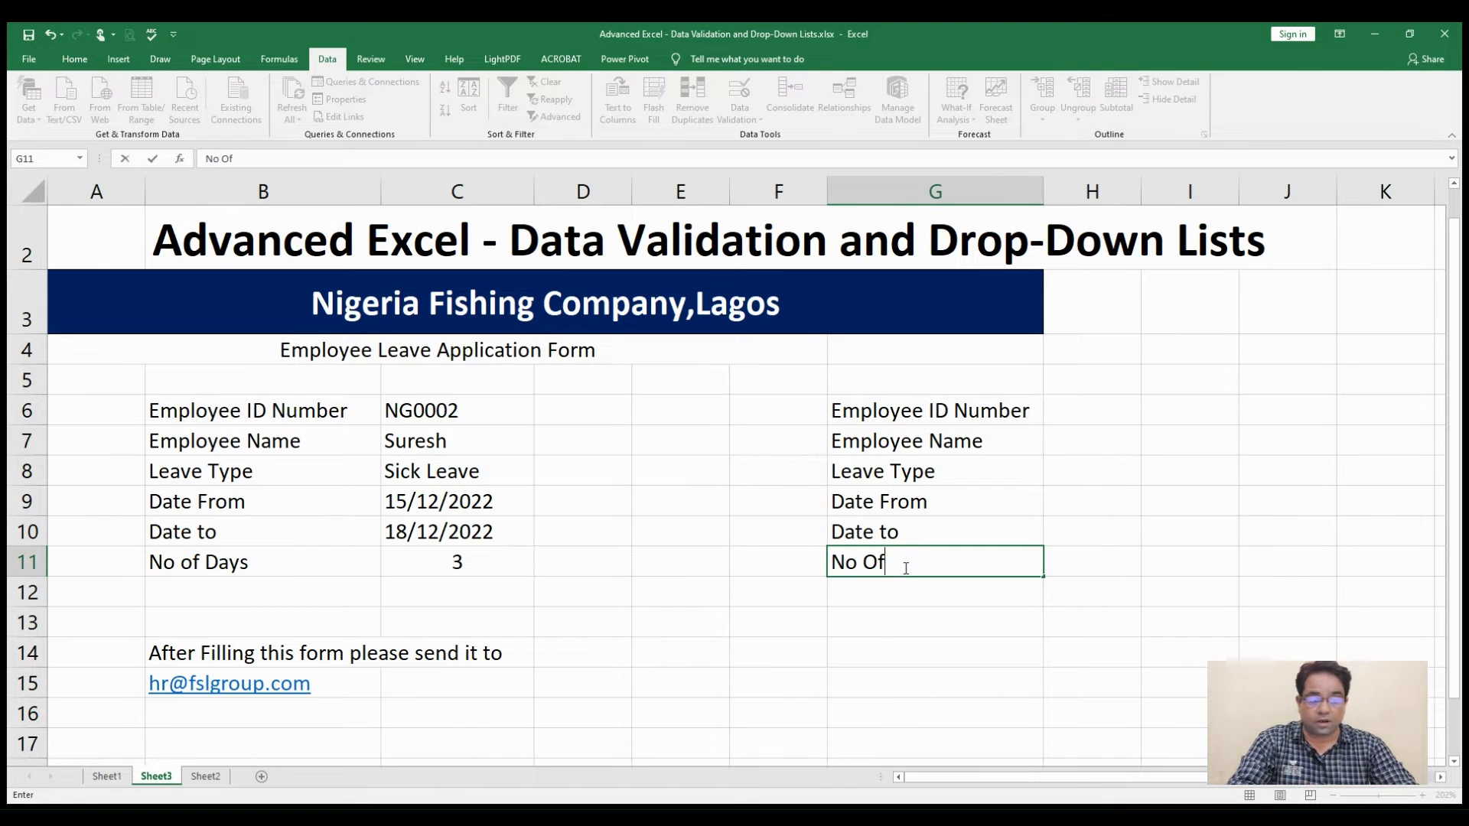
type(" Days")
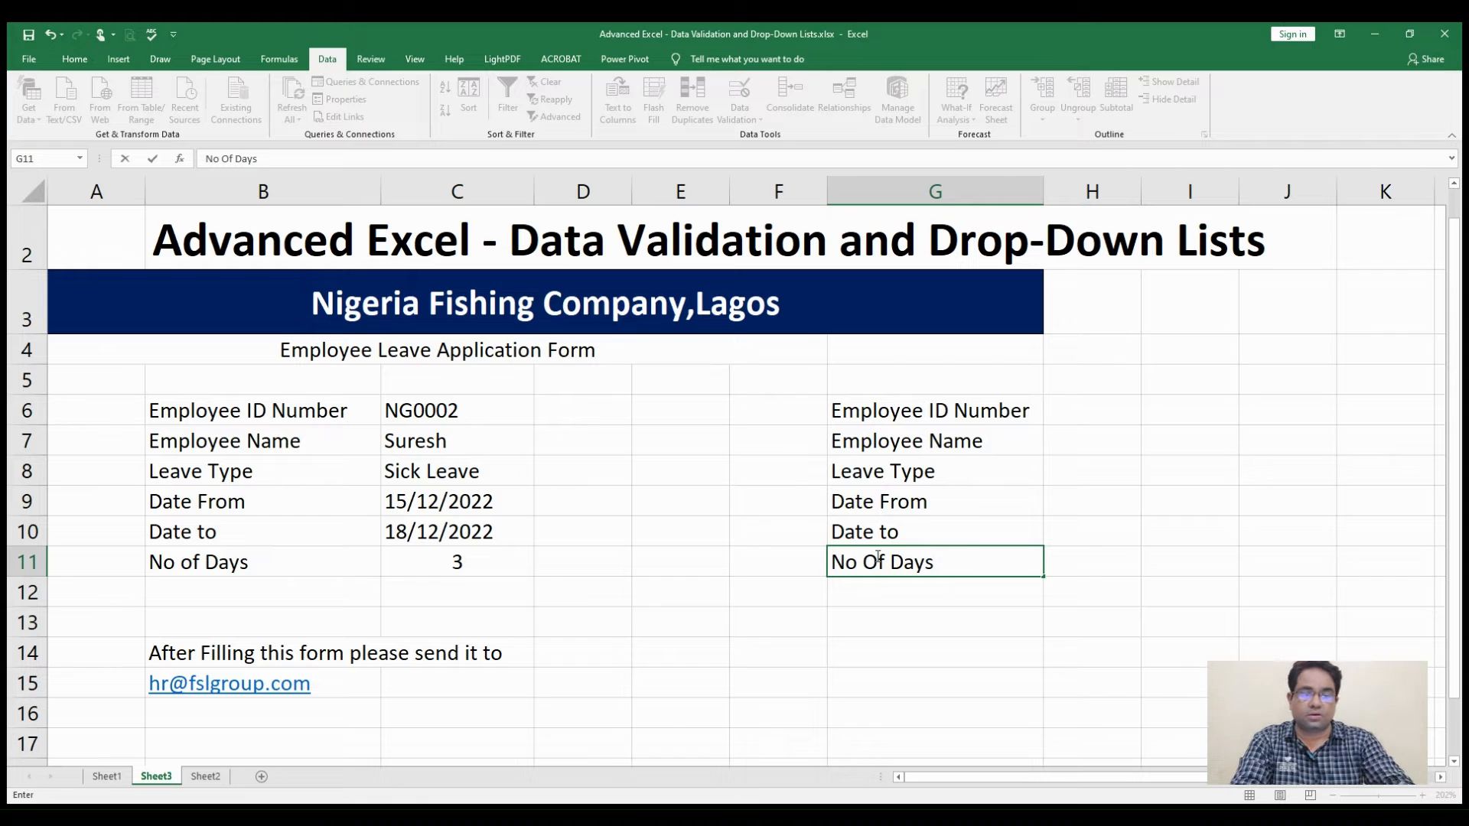
left_click(878, 561)
key("BackSpace")
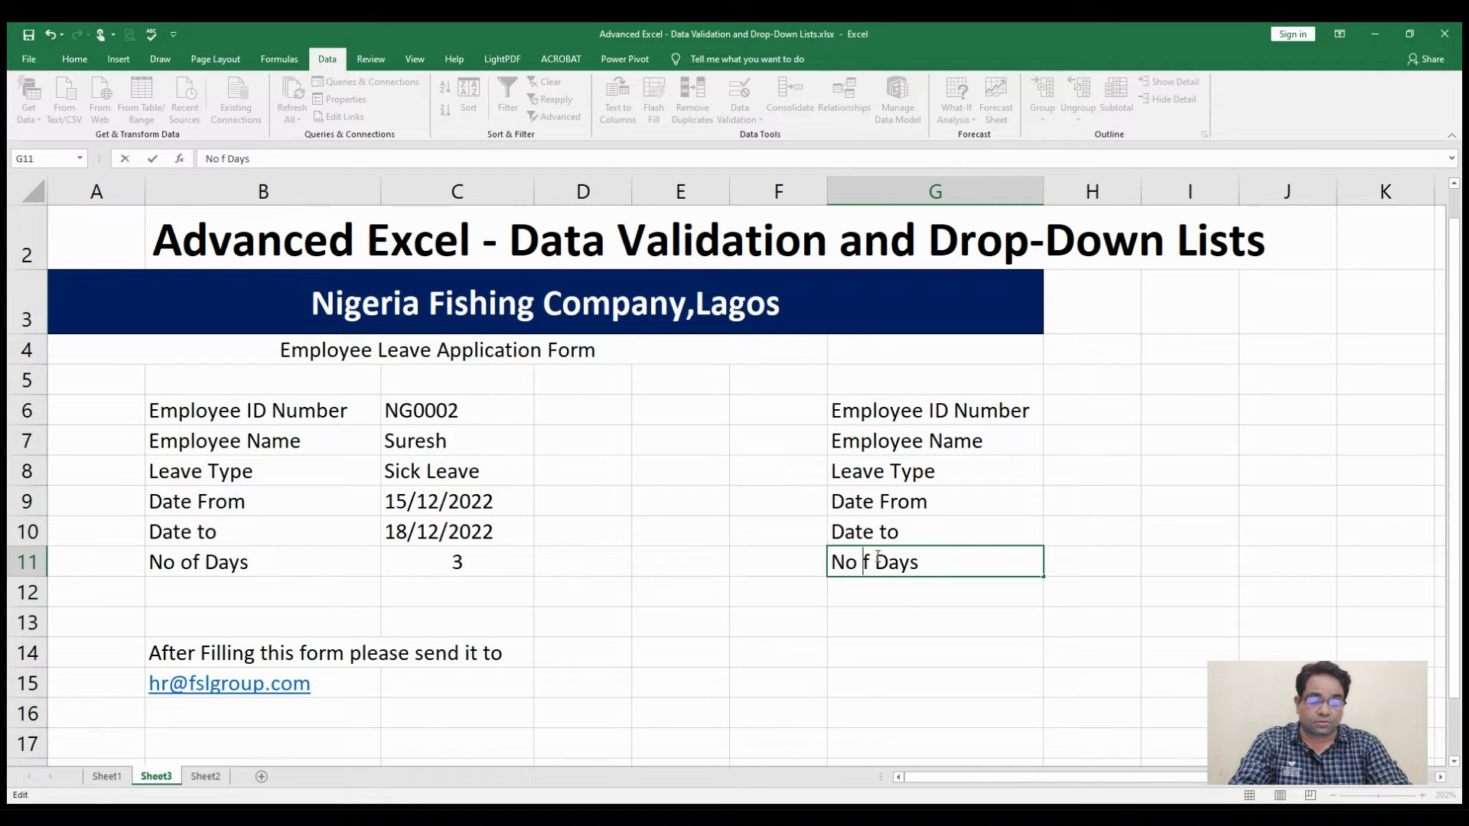
type("o")
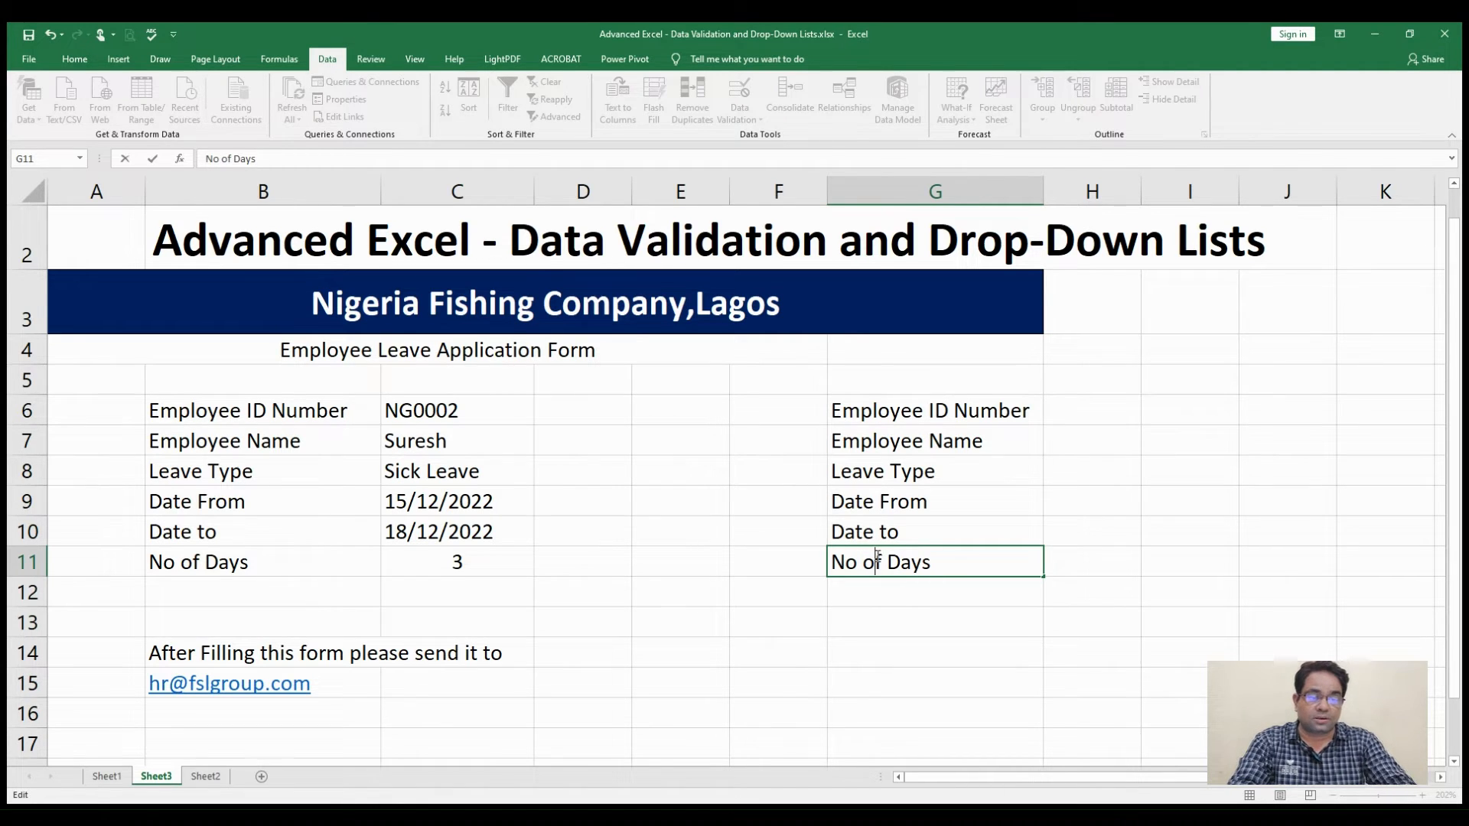
Step: Enter the formula =SUM(H10-H9) in H11 to calculate the number of leave days
left_click(1094, 552)
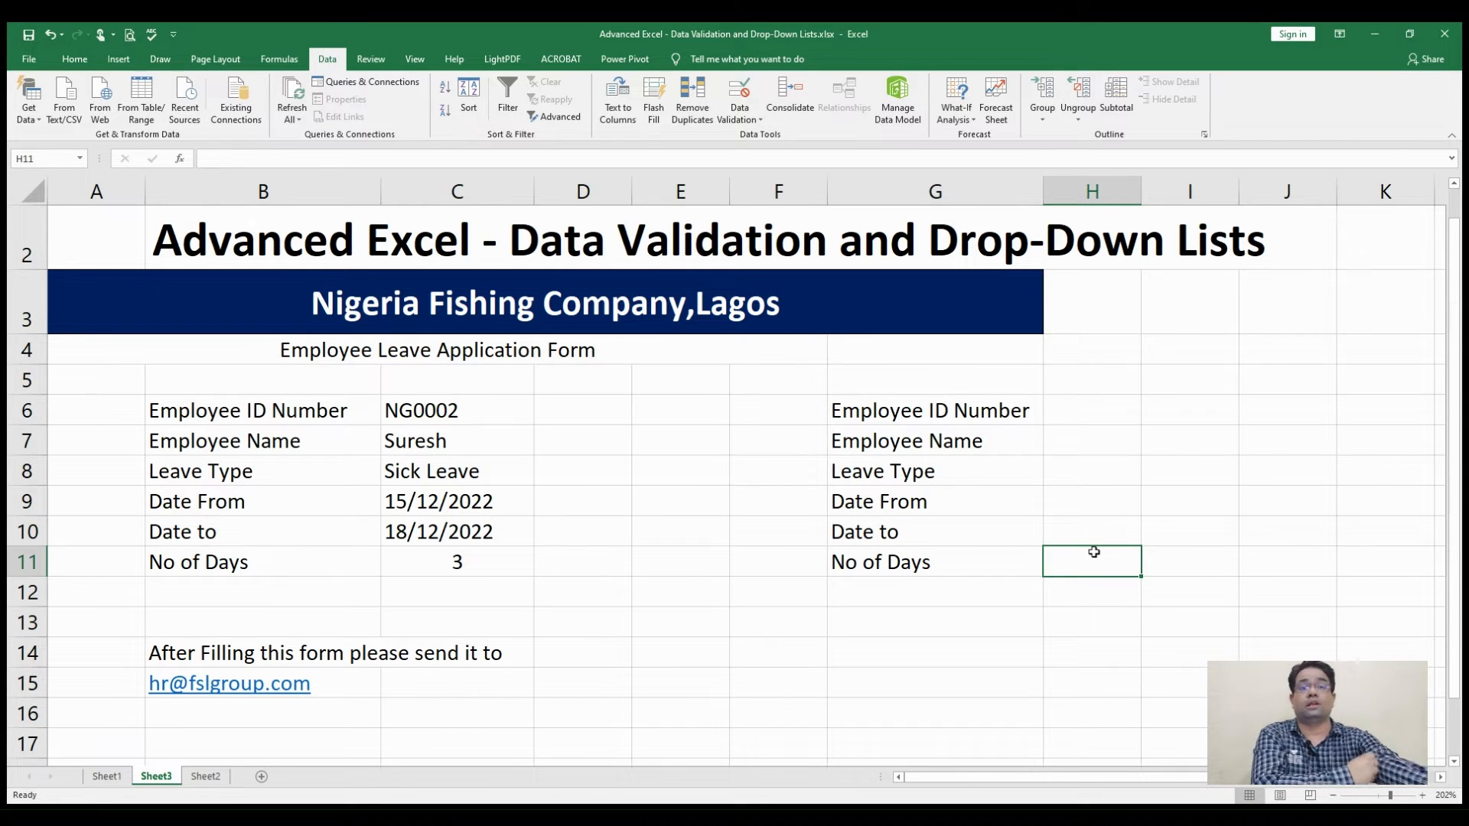
type("=sum(")
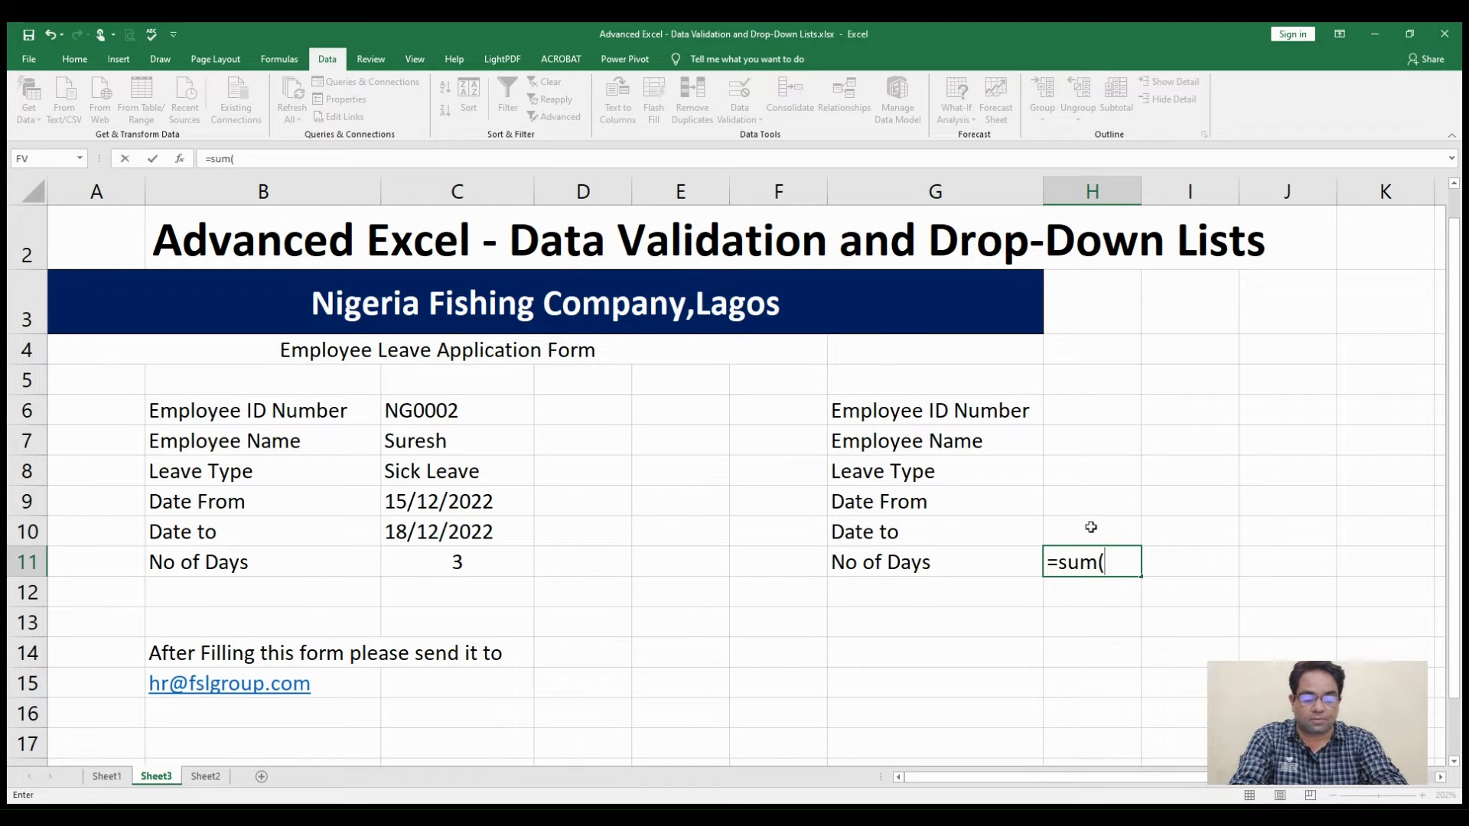
left_click(1094, 503)
type("-")
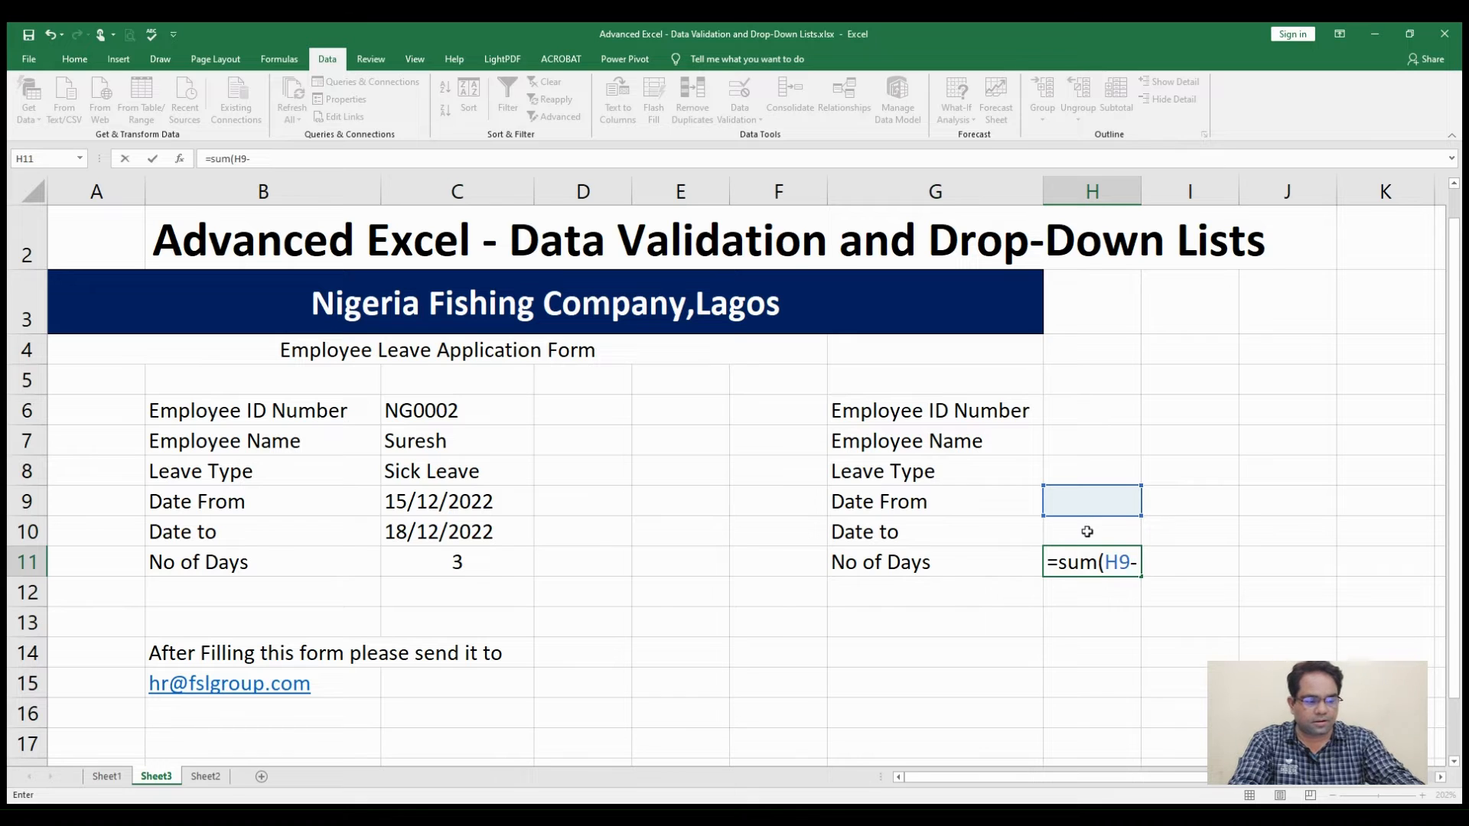
key("BackSpace")
key("BackSpace")
key("BackSpace")
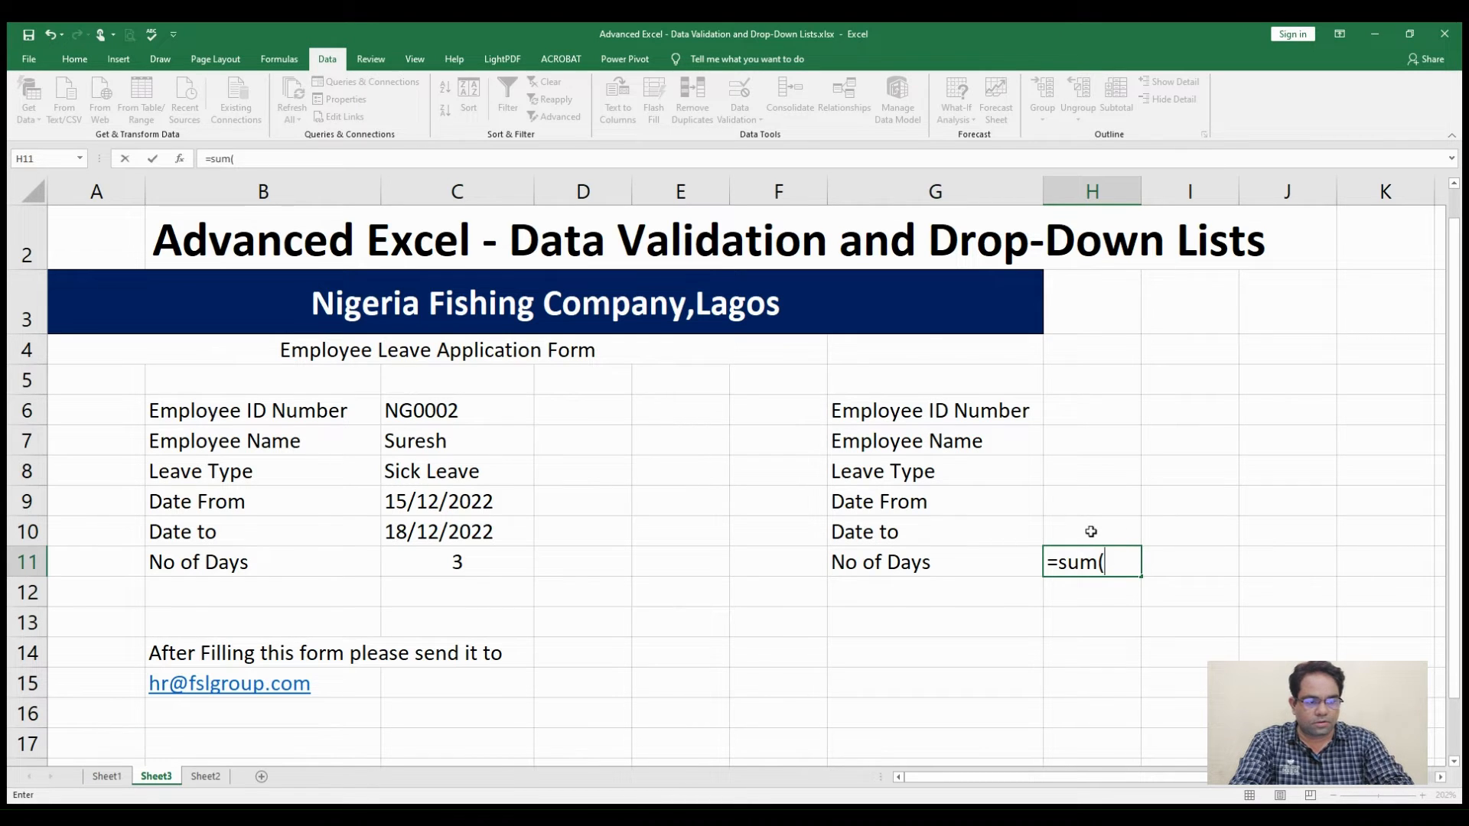
left_click(1090, 532)
type("-")
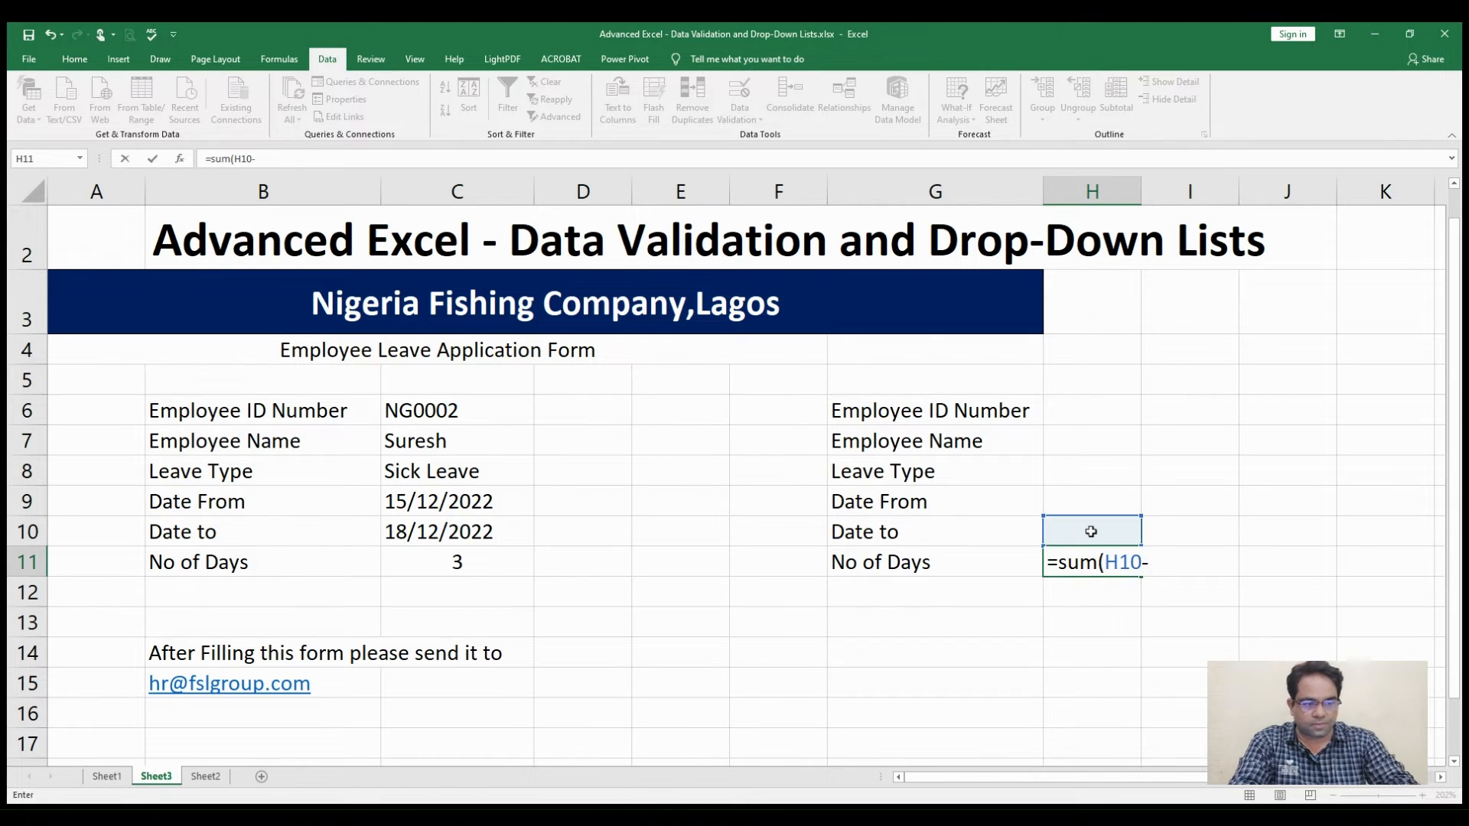
left_click(1084, 507)
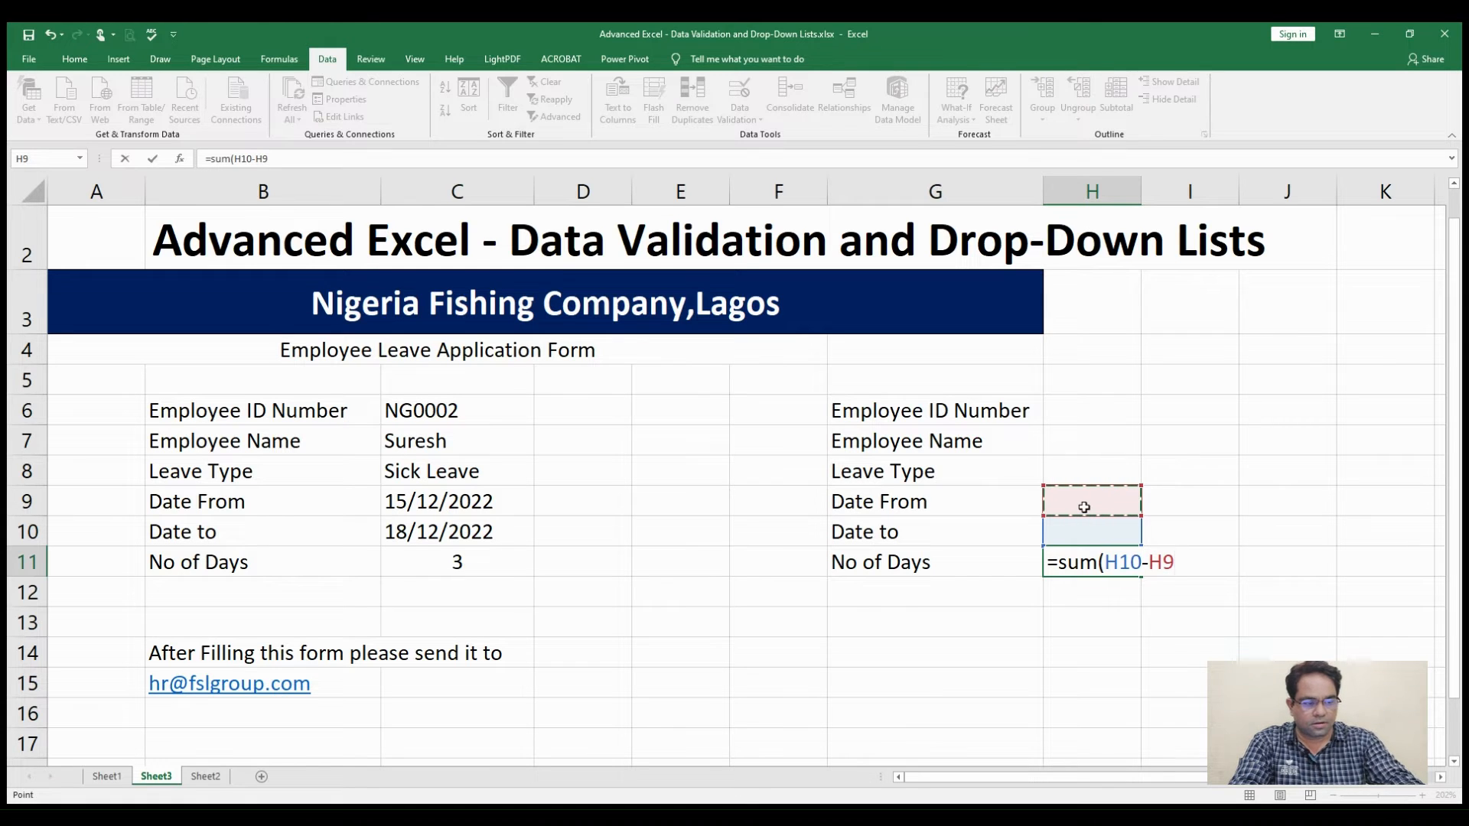
type(")")
key("Return")
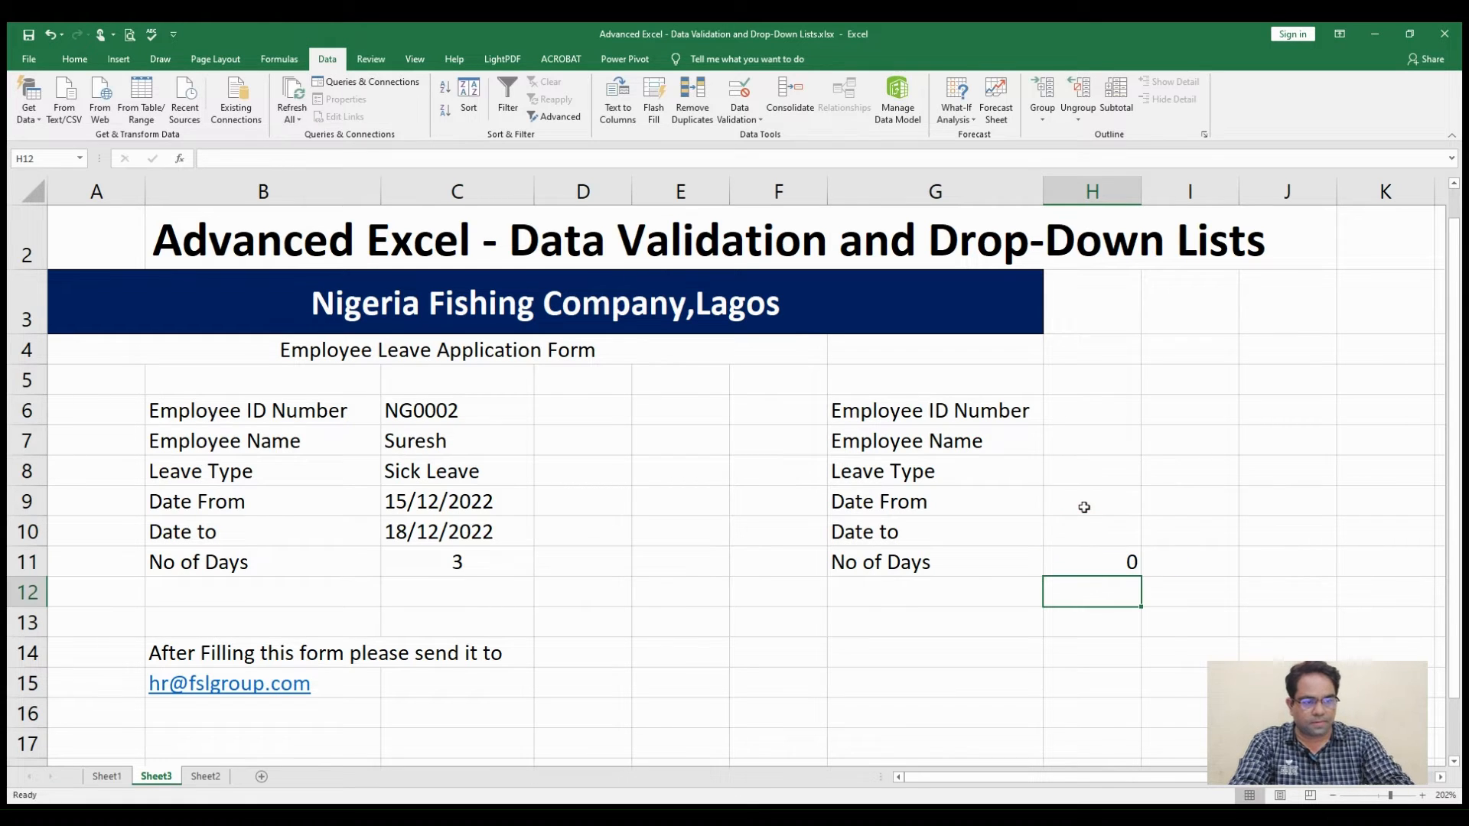
Step: Compare the No of Days formula in C11 with the one in H11
double_click(485, 564)
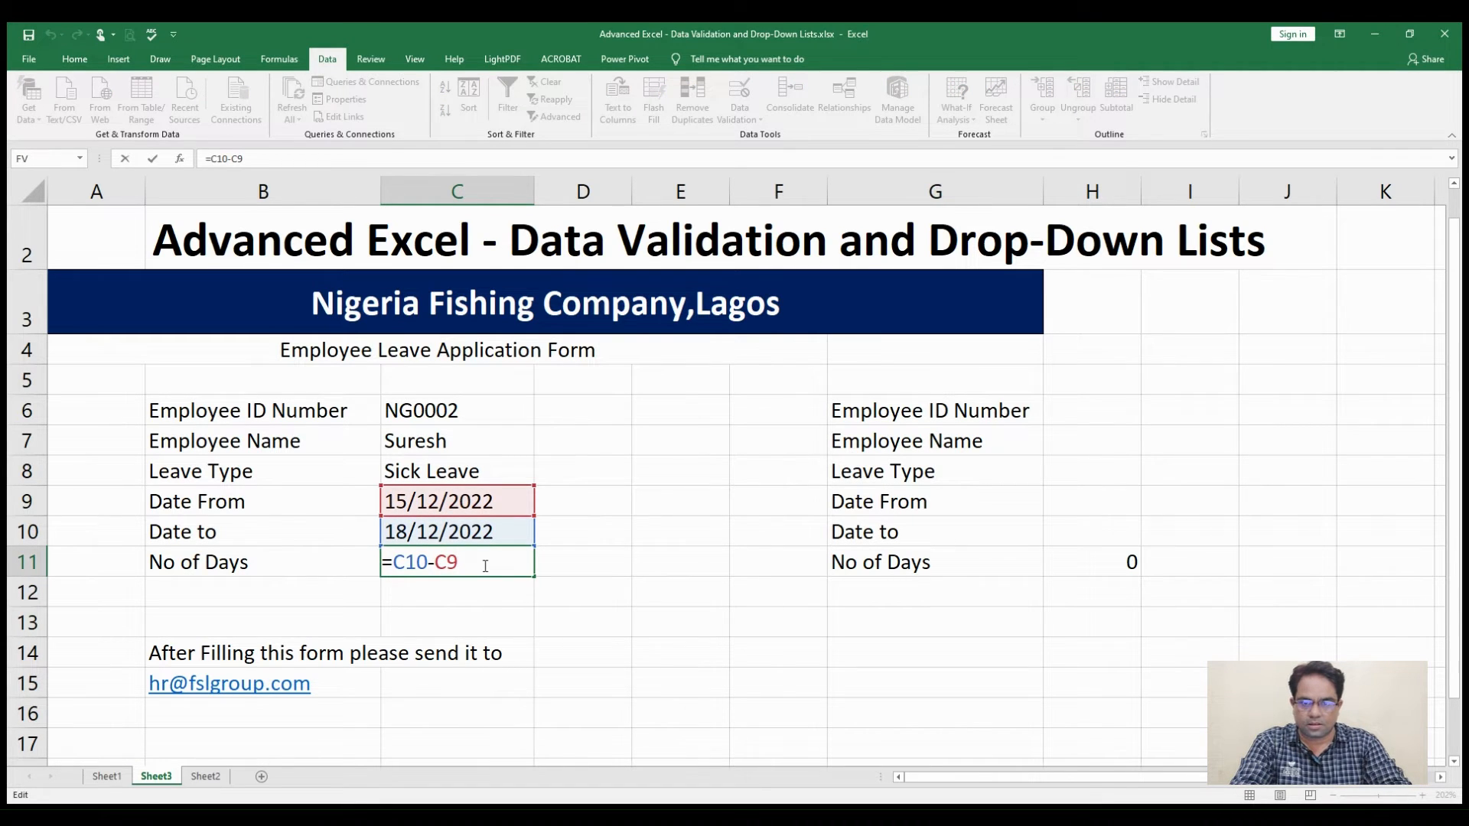
key("Escape")
left_click(1087, 561)
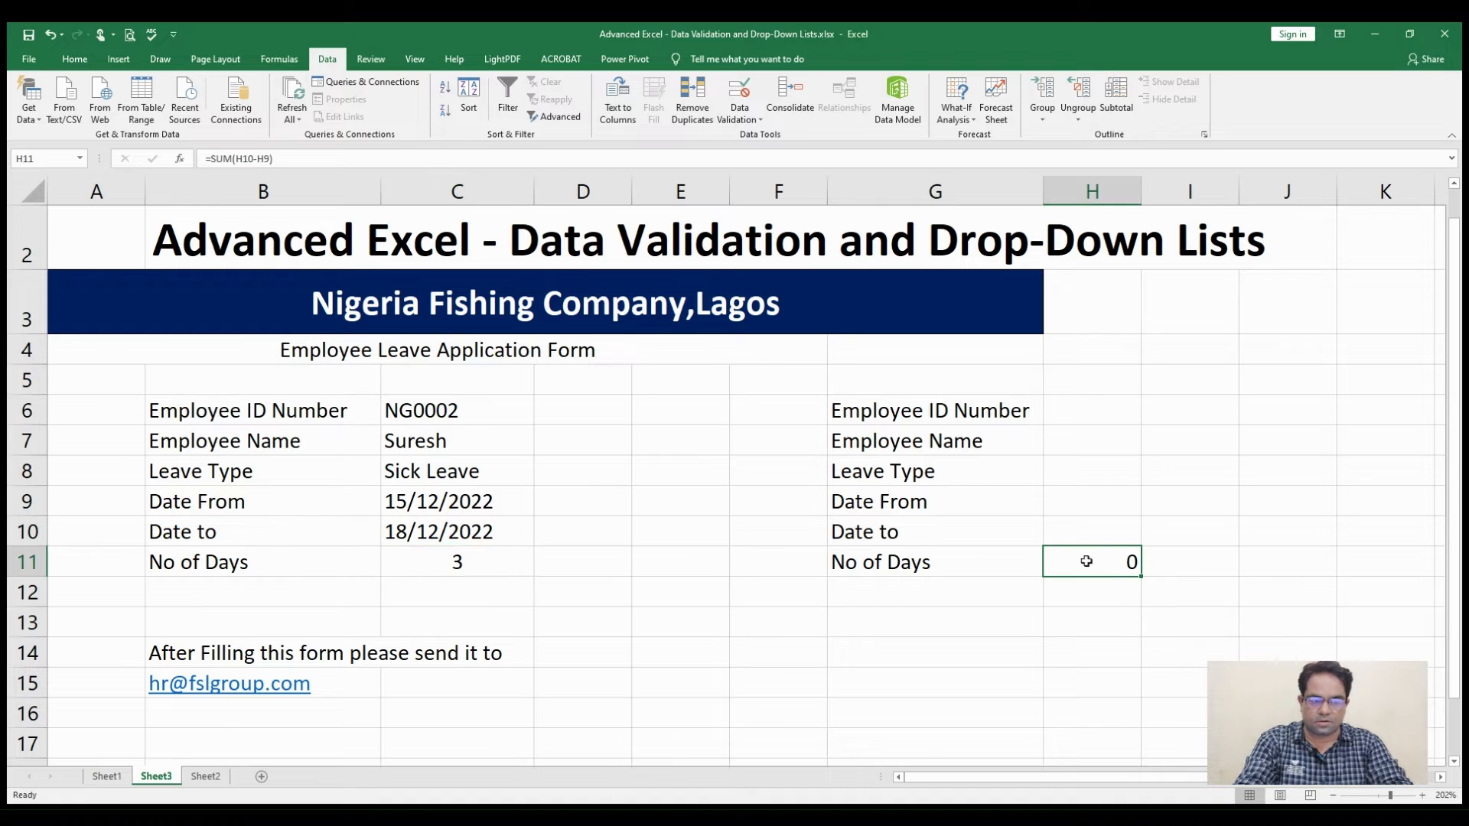
double_click(1087, 561)
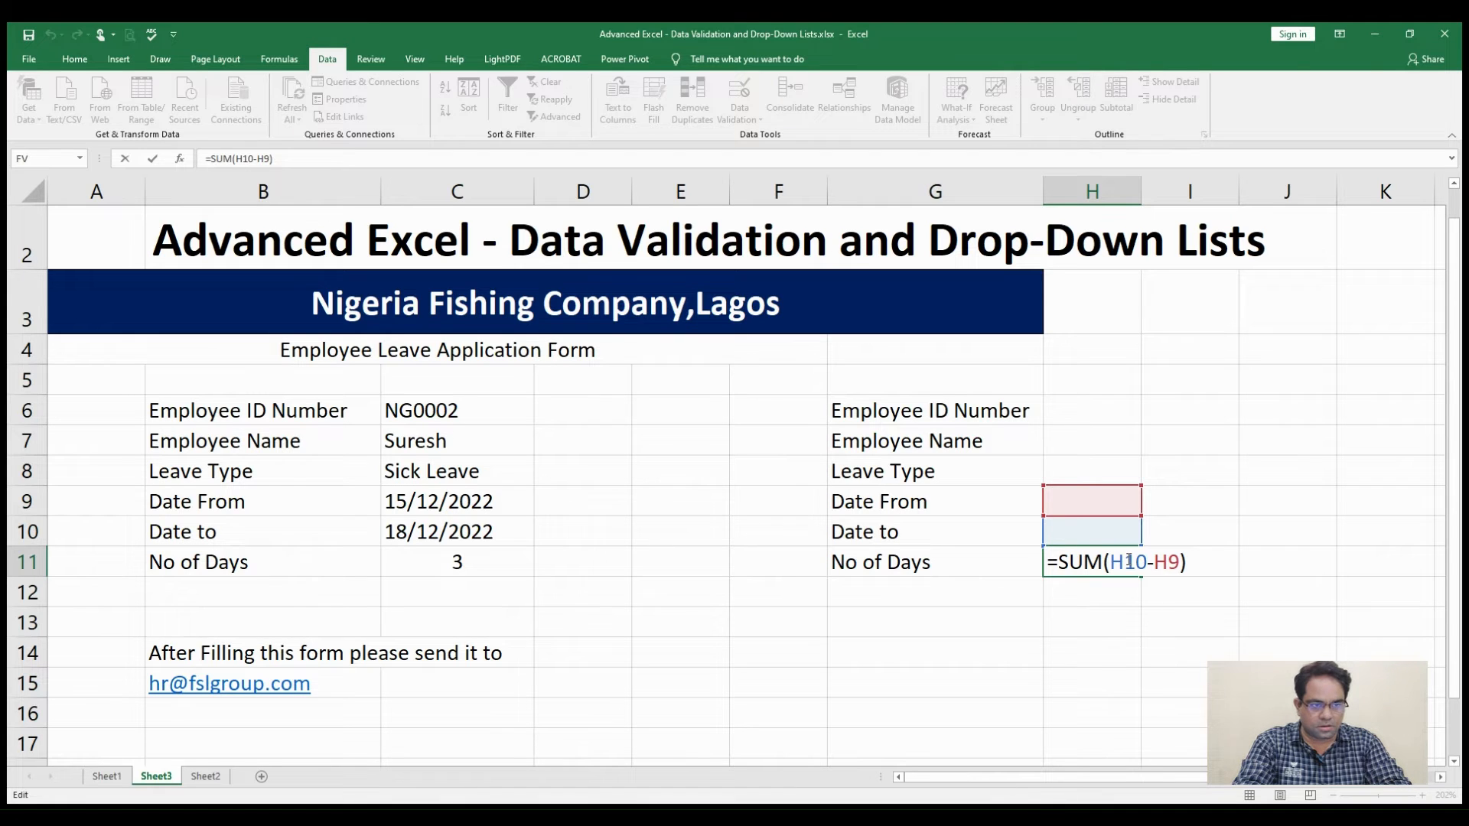
key("ctrl+Return")
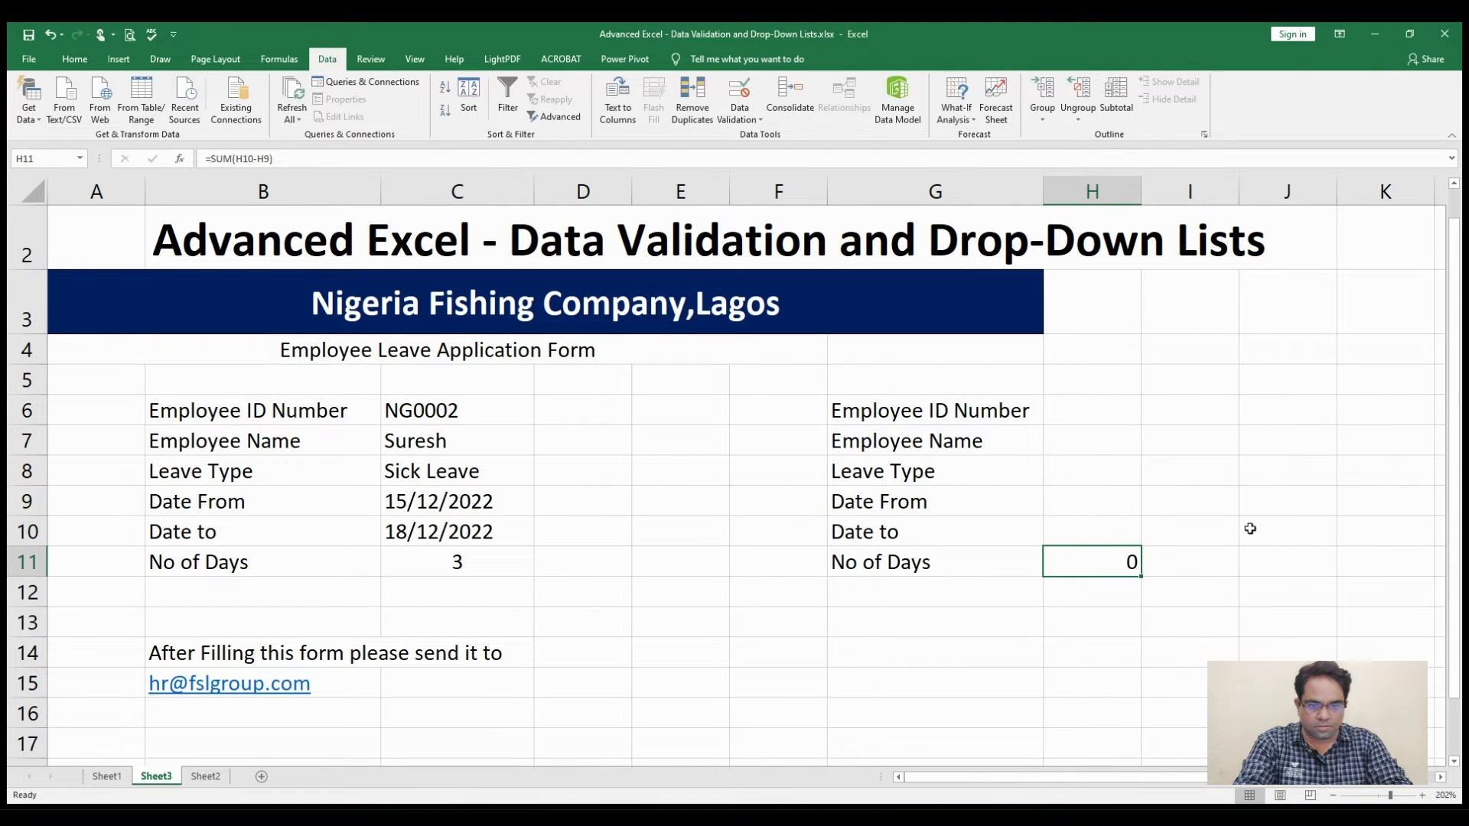
Step: Copy the note "After Filling this form please send it to" from B14 to G13
left_click(180, 649)
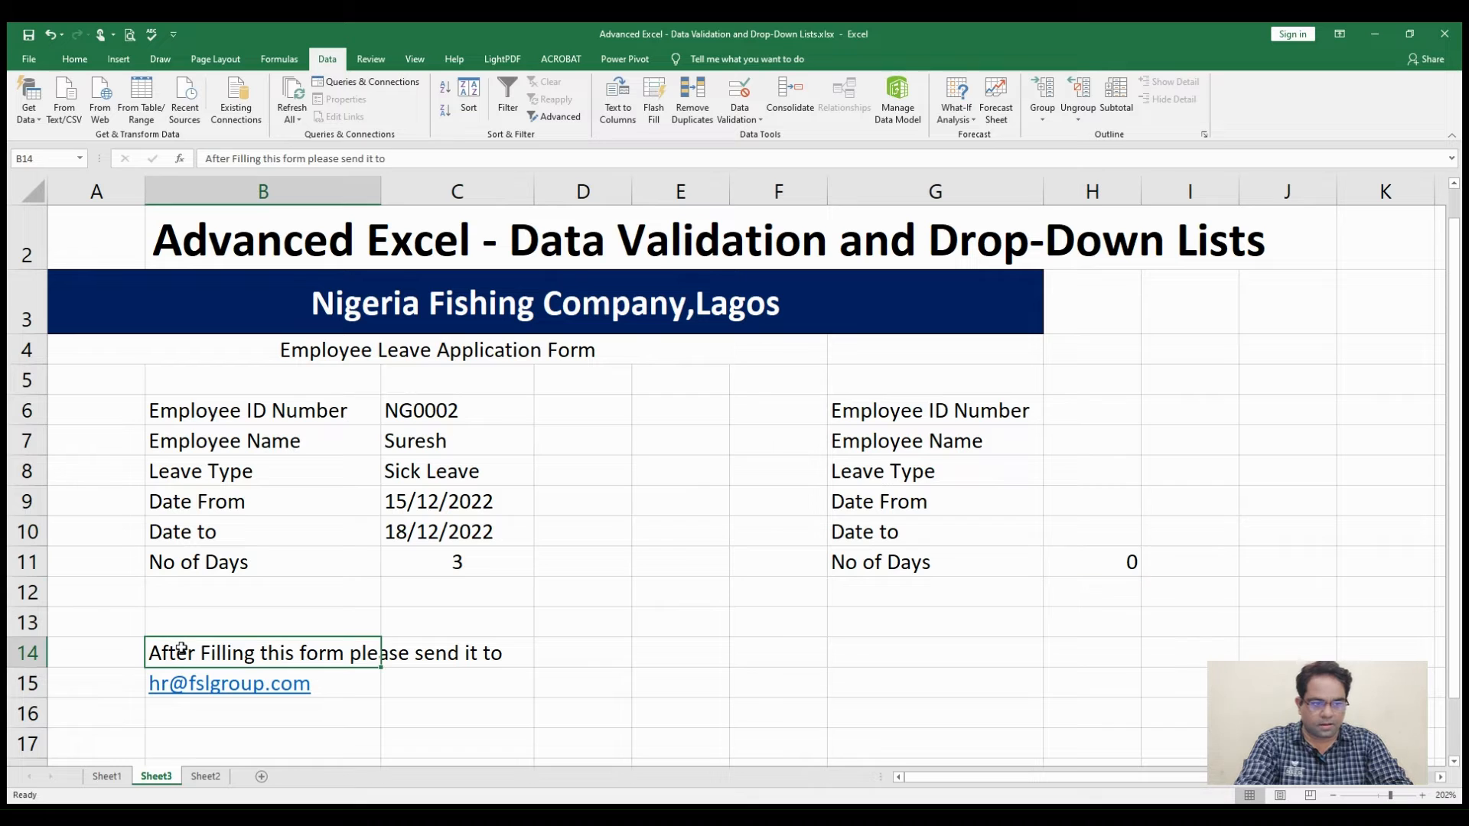
key("ctrl+c")
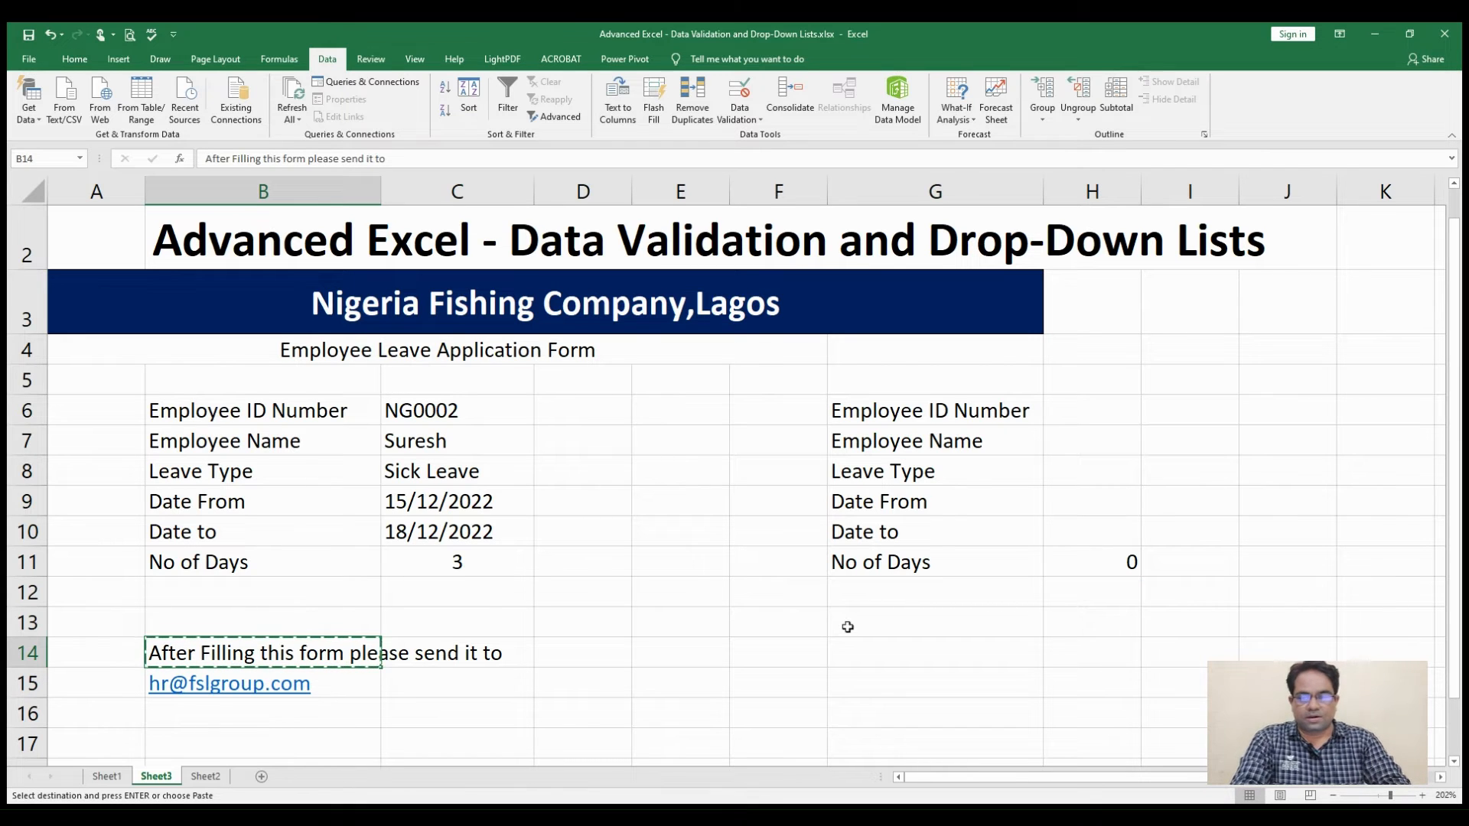
left_click(848, 627)
key("ctrl+v")
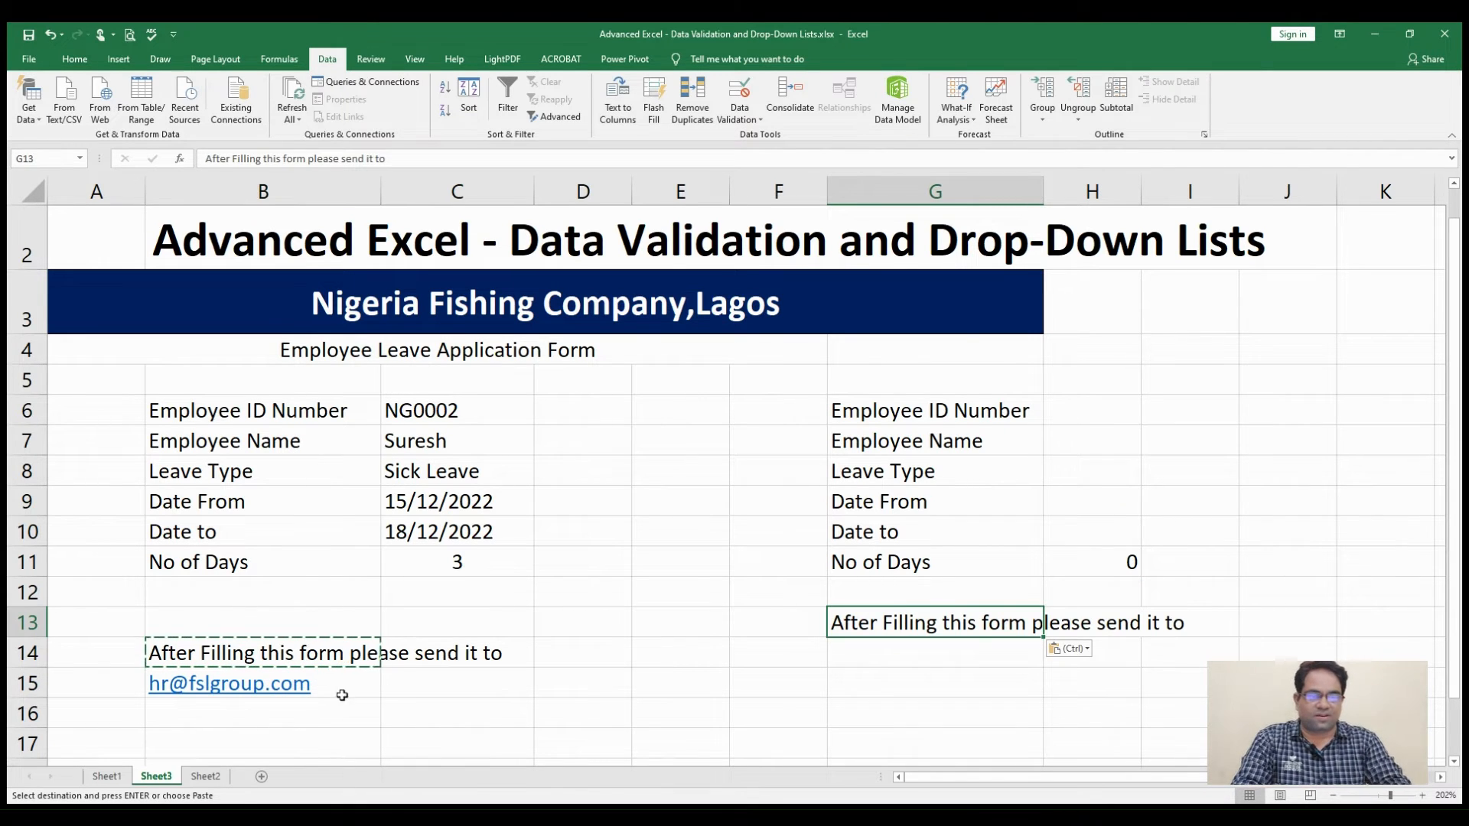
left_click(217, 690)
key("ctrl+c")
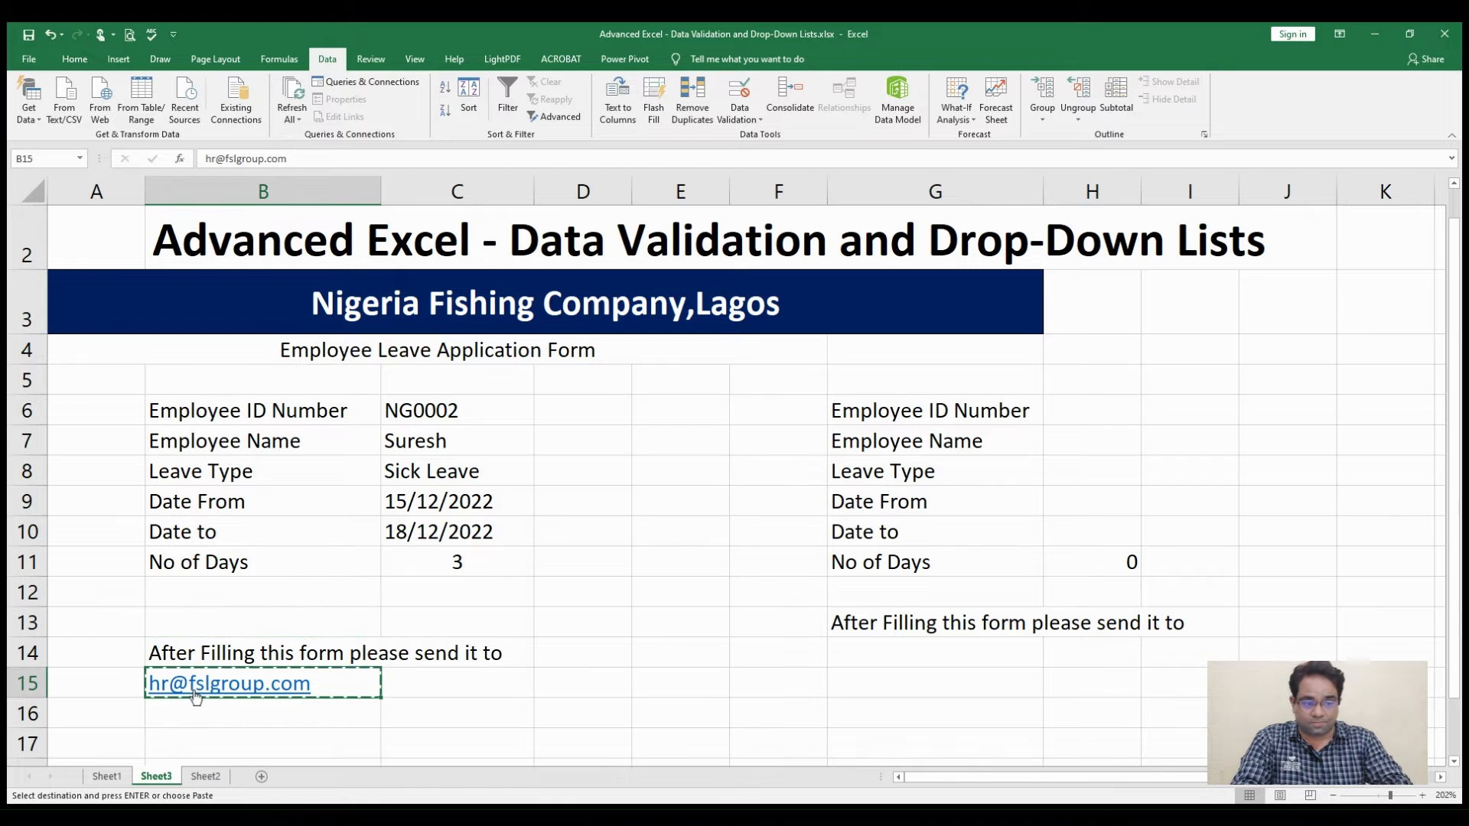
left_click(866, 660)
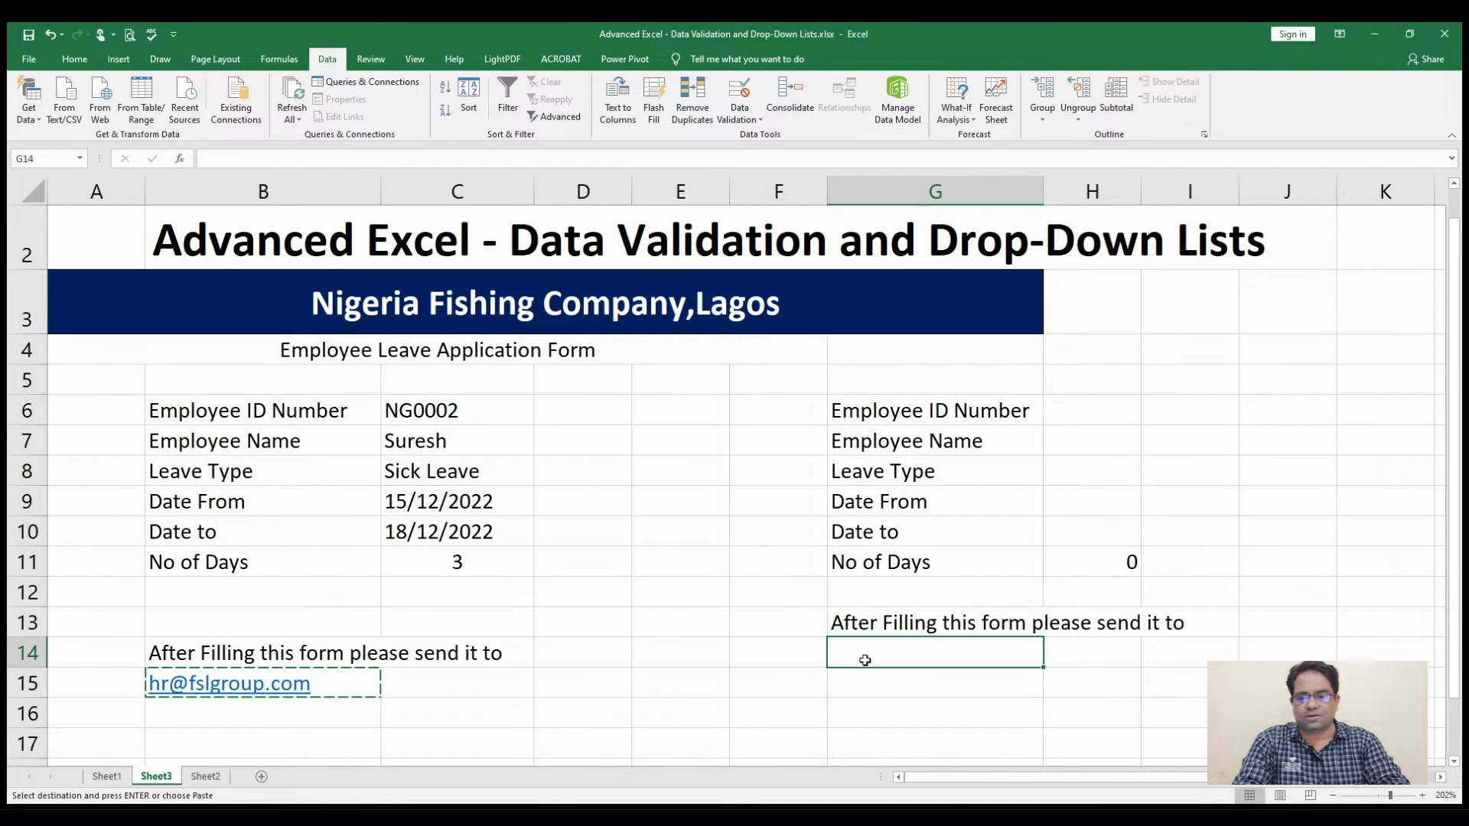
key("Escape")
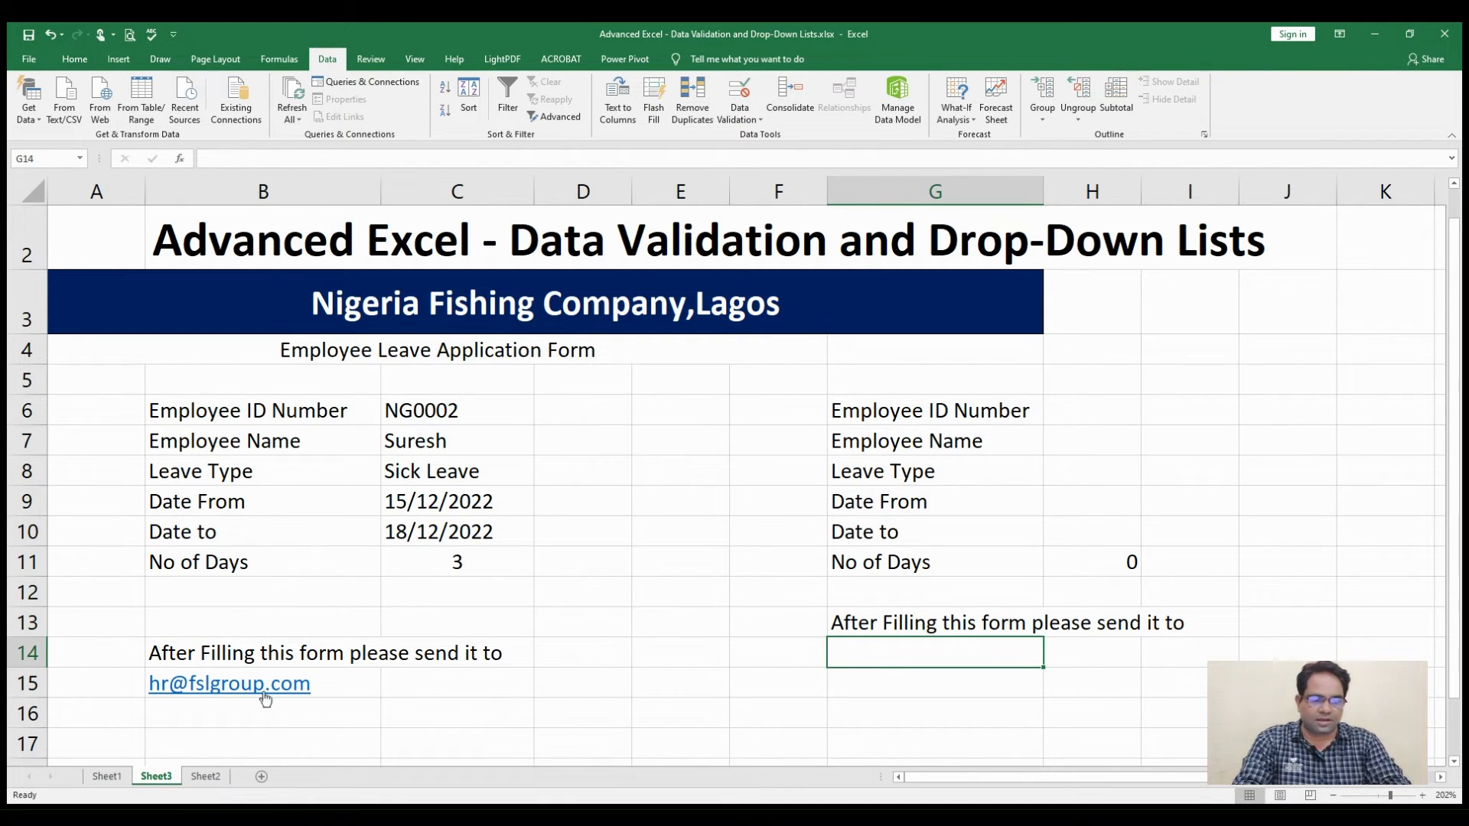
Step: Copy the HR e-mail link from B15 to G14
left_click(348, 679)
key("ctrl+c")
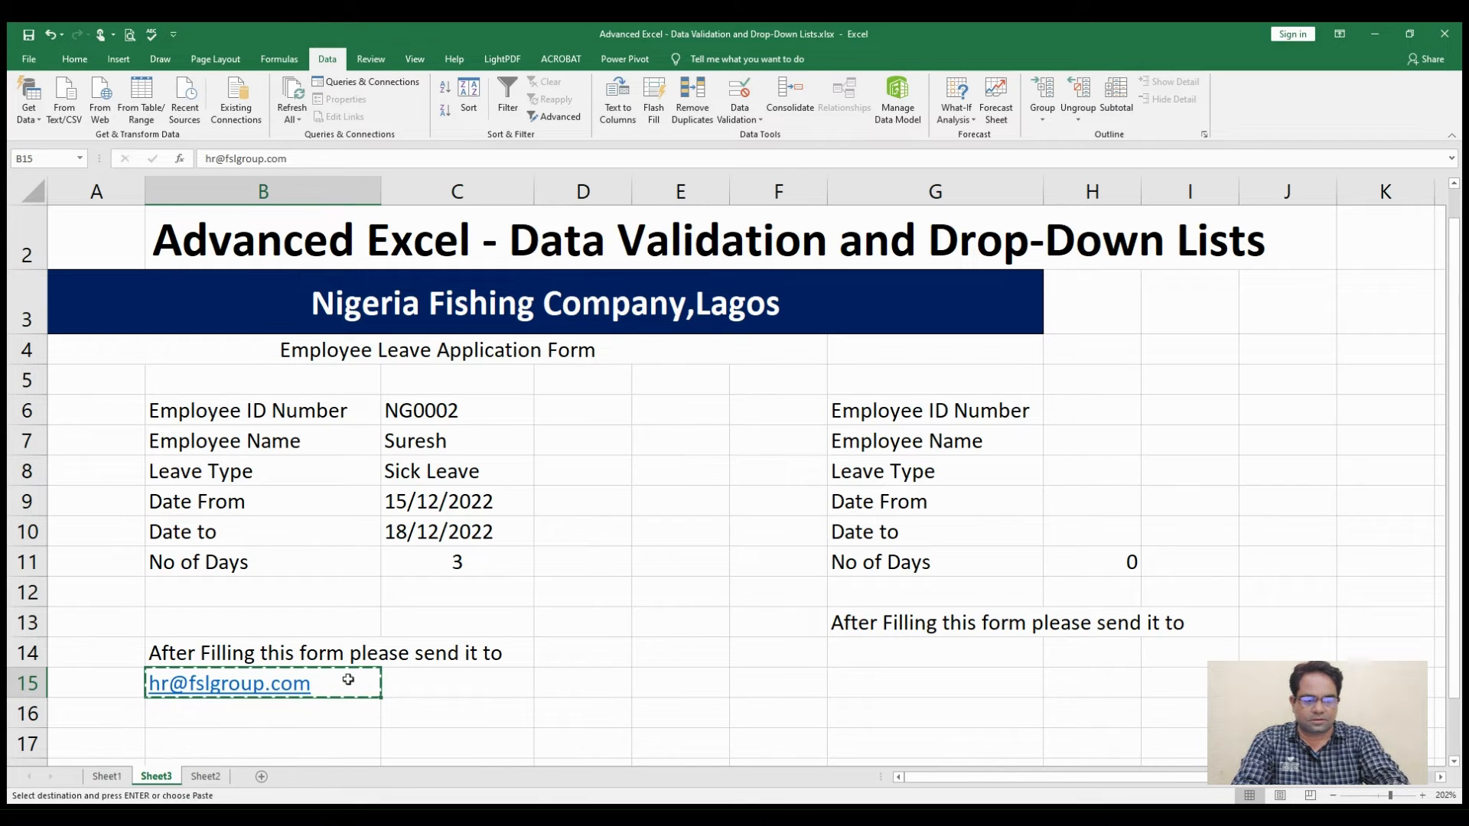
left_click(879, 663)
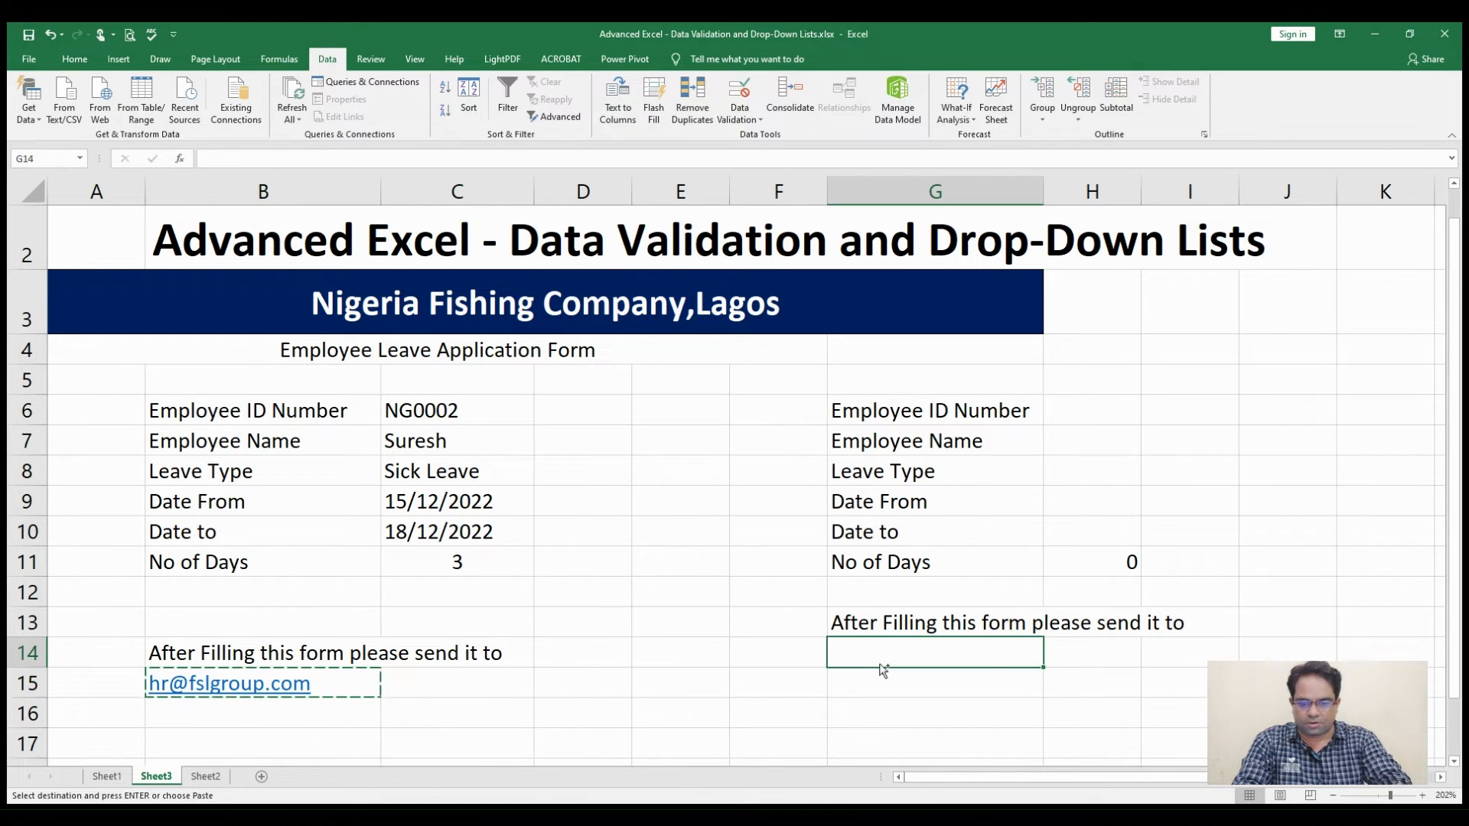
key("ctrl+v")
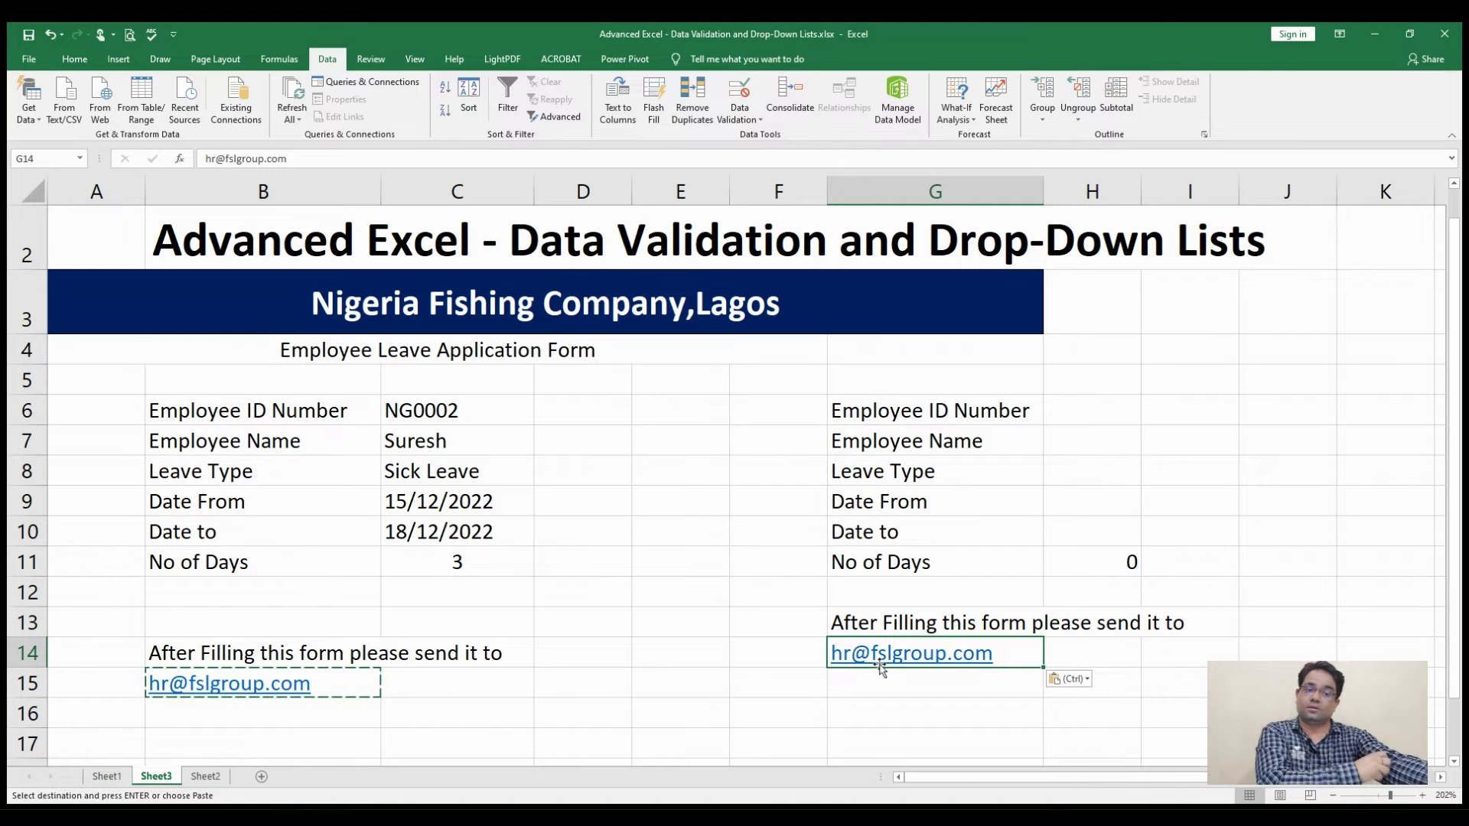
Step: Fill in the employee ID in H6 and the matching employee's name in H7 from the allowed entries
left_click(1085, 406)
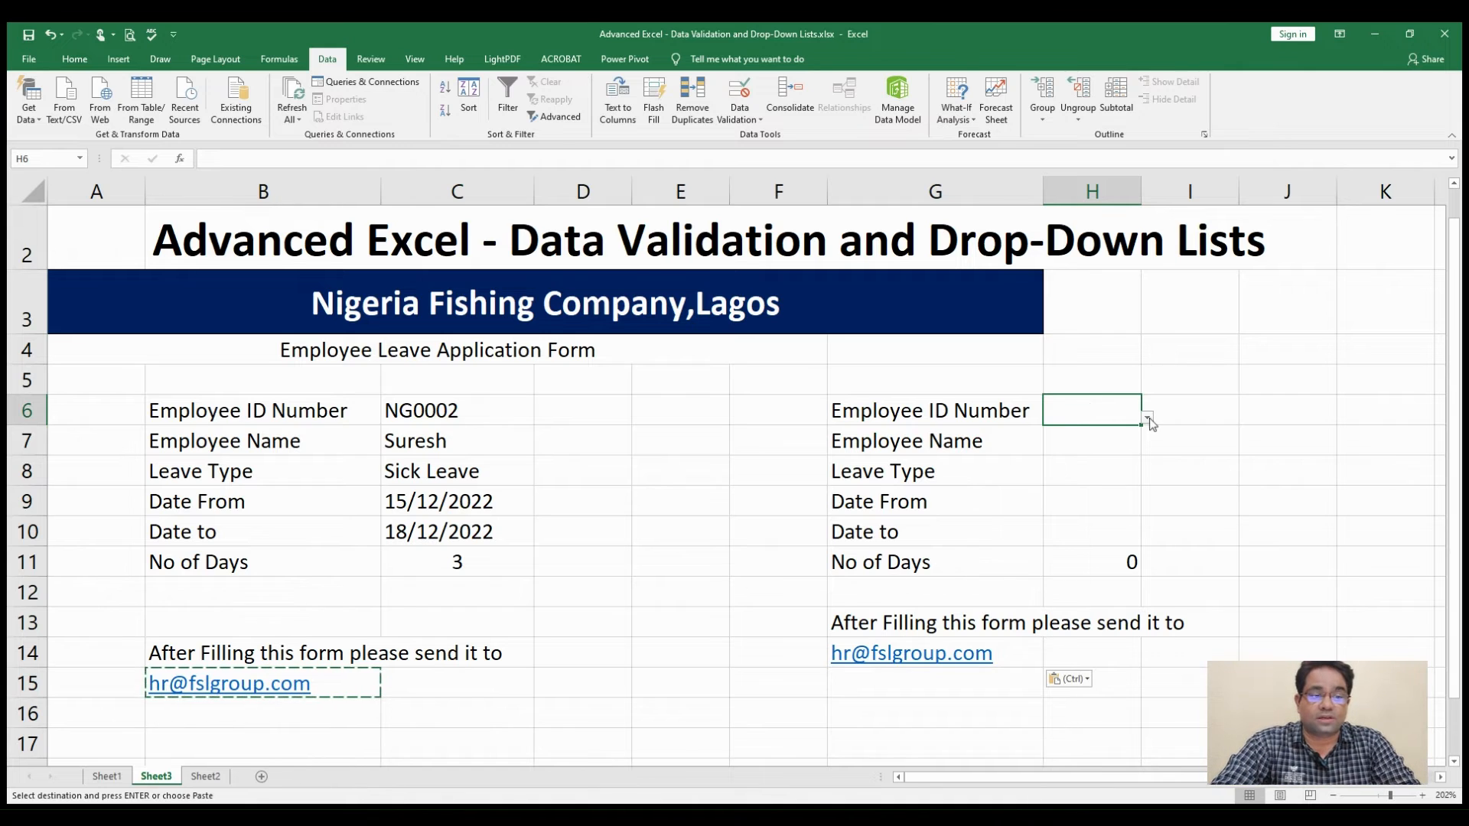
left_click(1088, 438)
left_click(1088, 438)
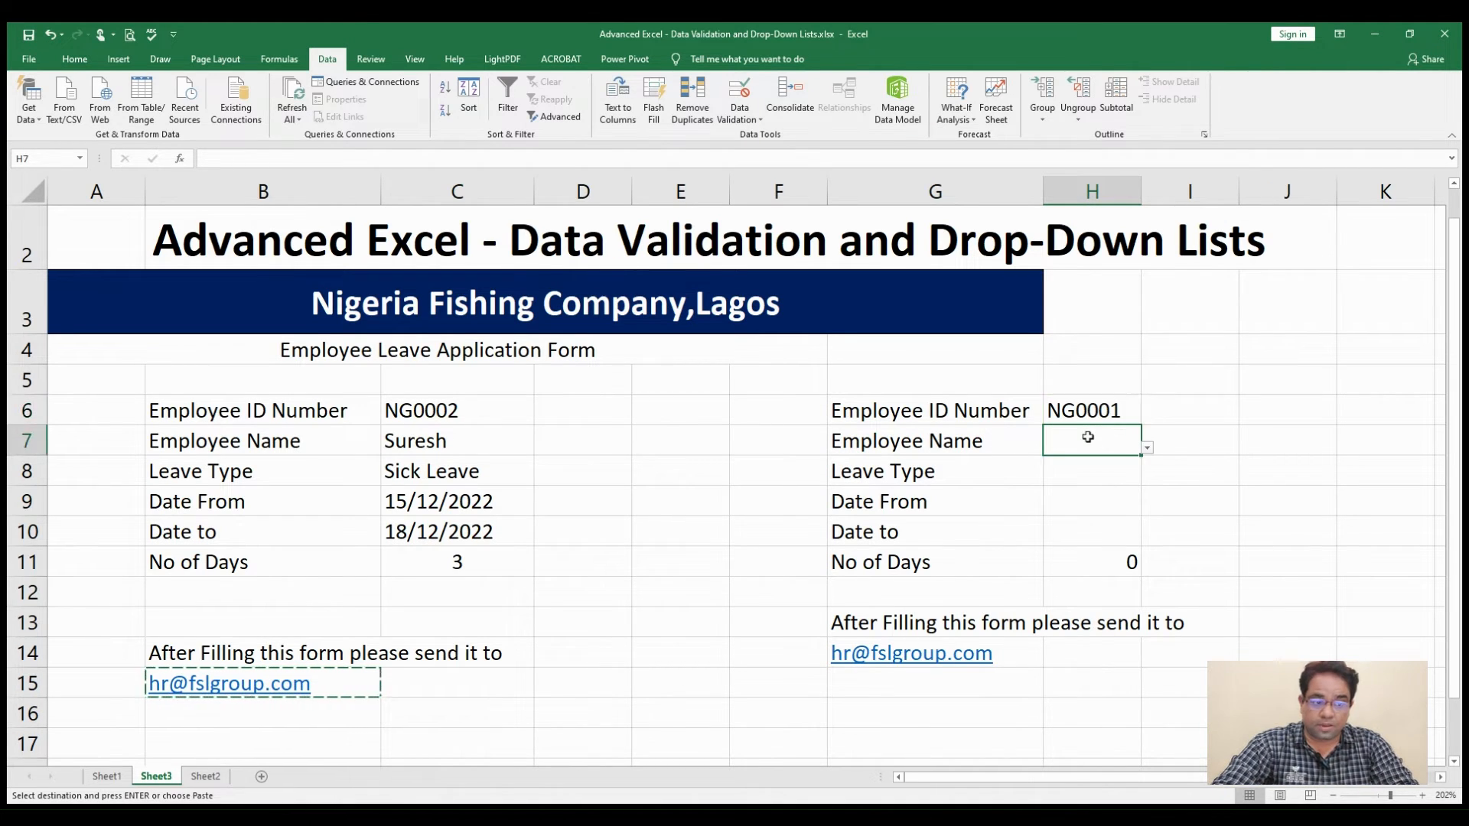
left_click(1148, 453)
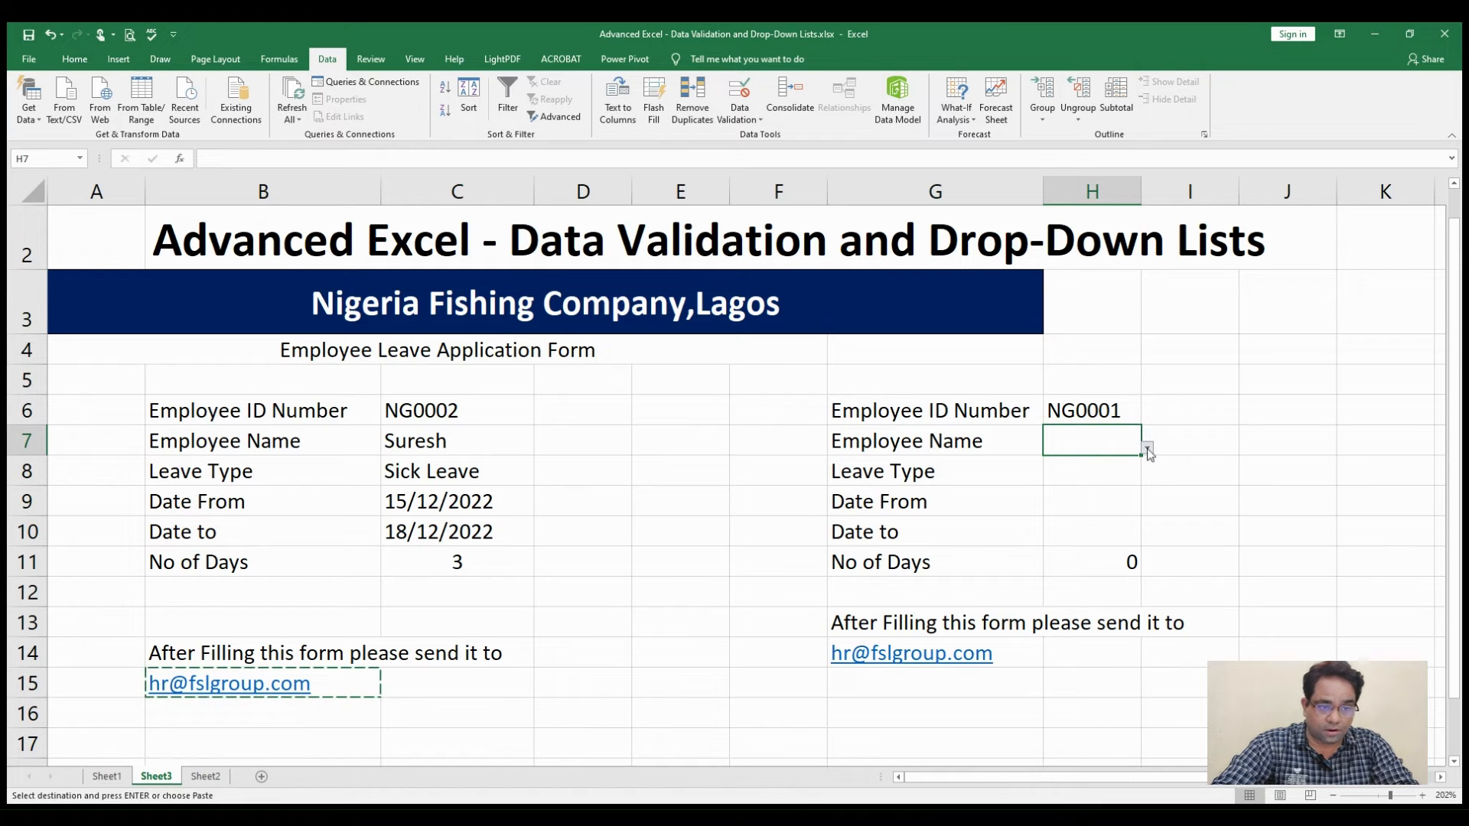
left_click(1069, 459)
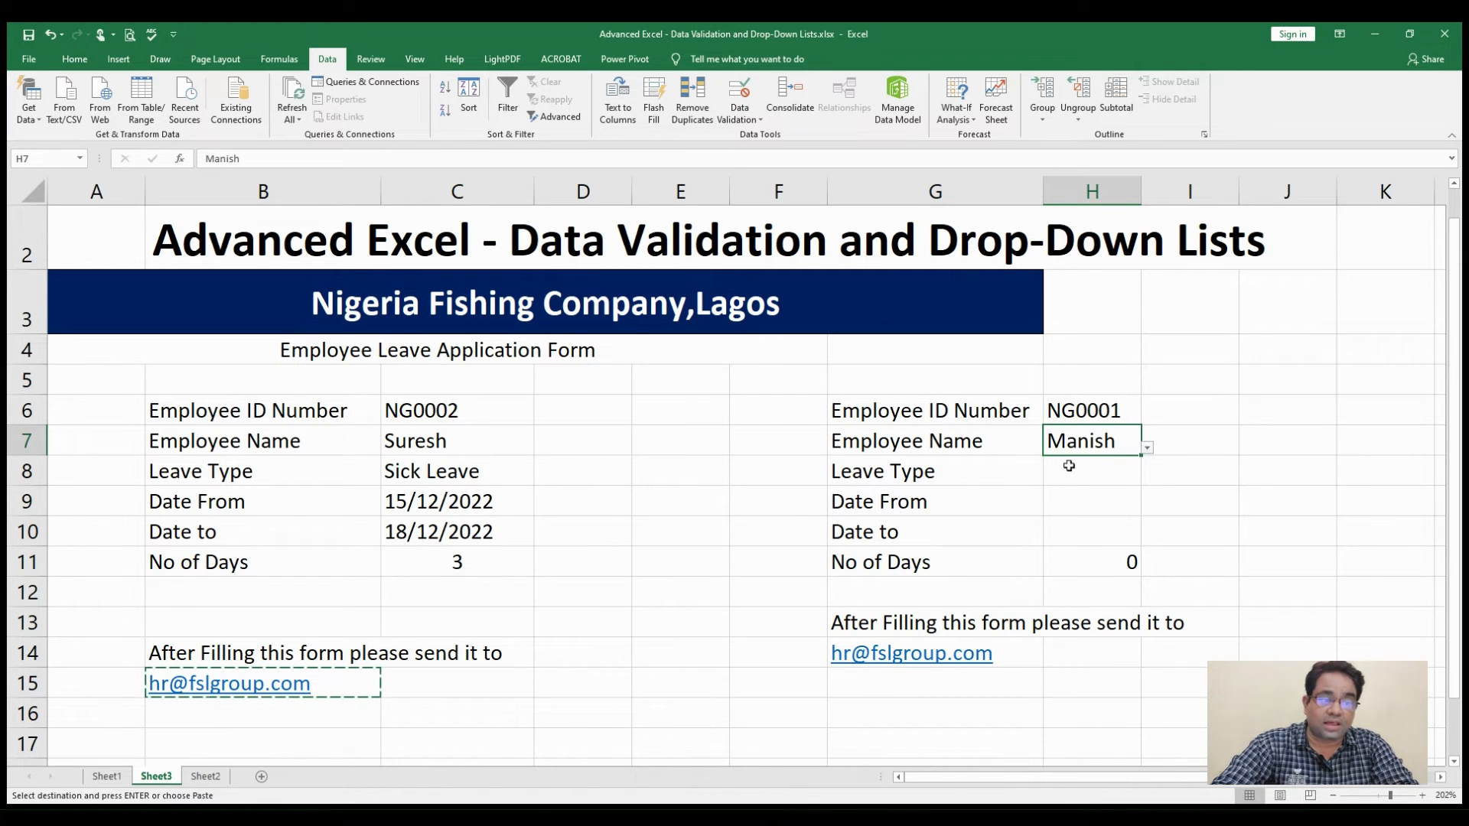
Step: Set the Leave Type in H8 to Earned Leave
left_click(1068, 478)
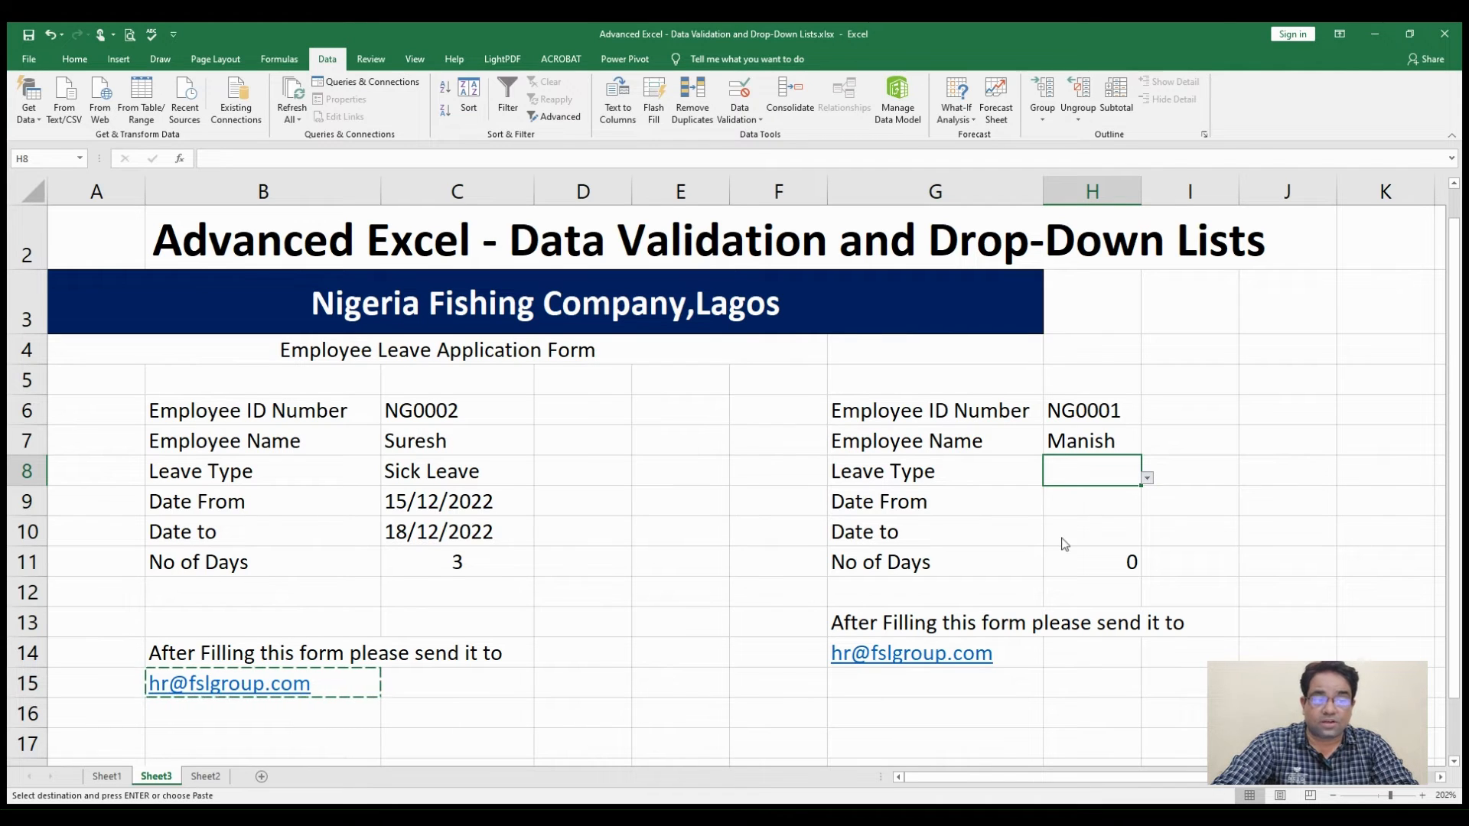
left_click(1060, 498)
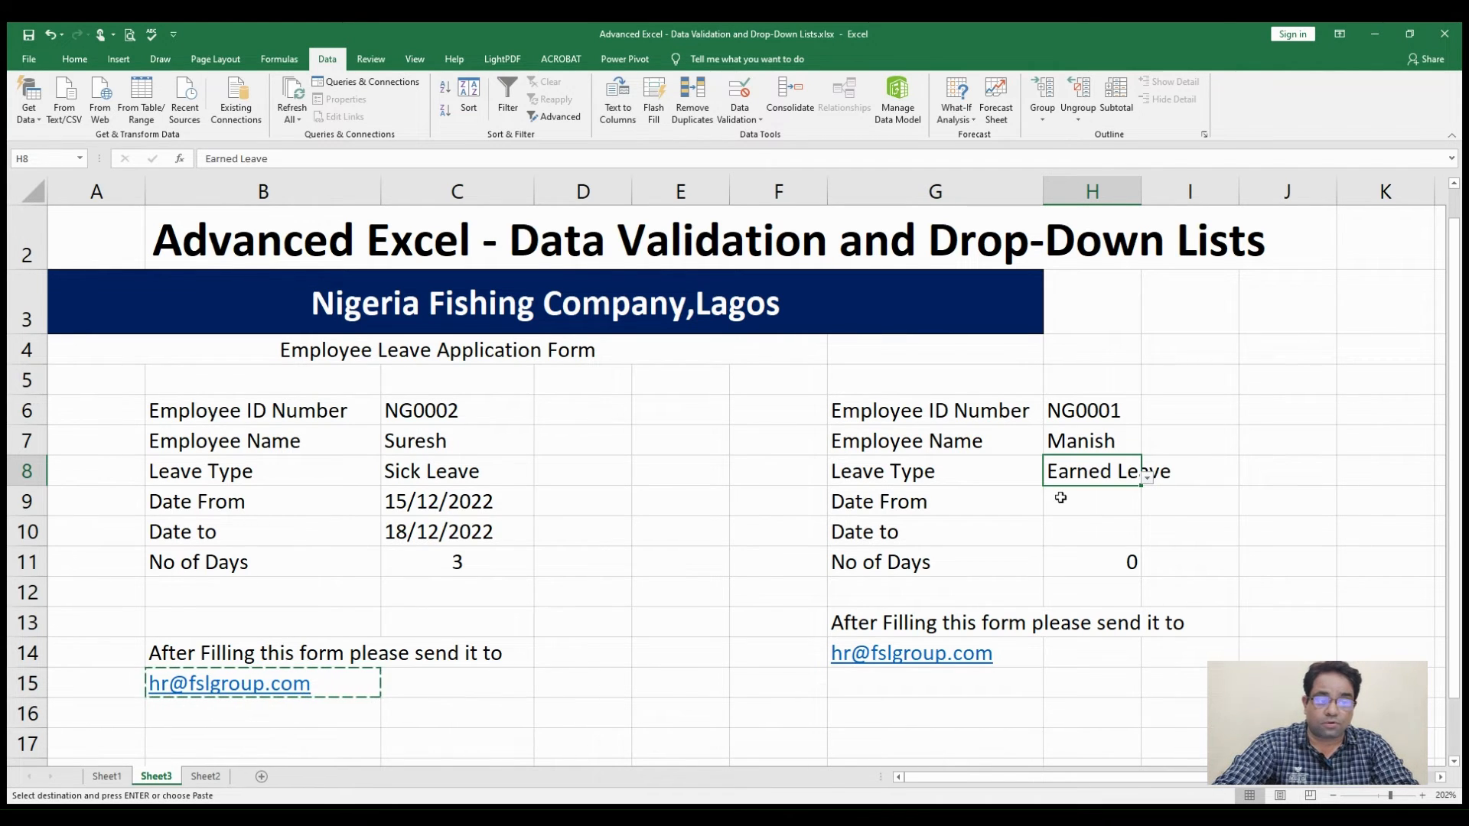
left_click(1074, 501)
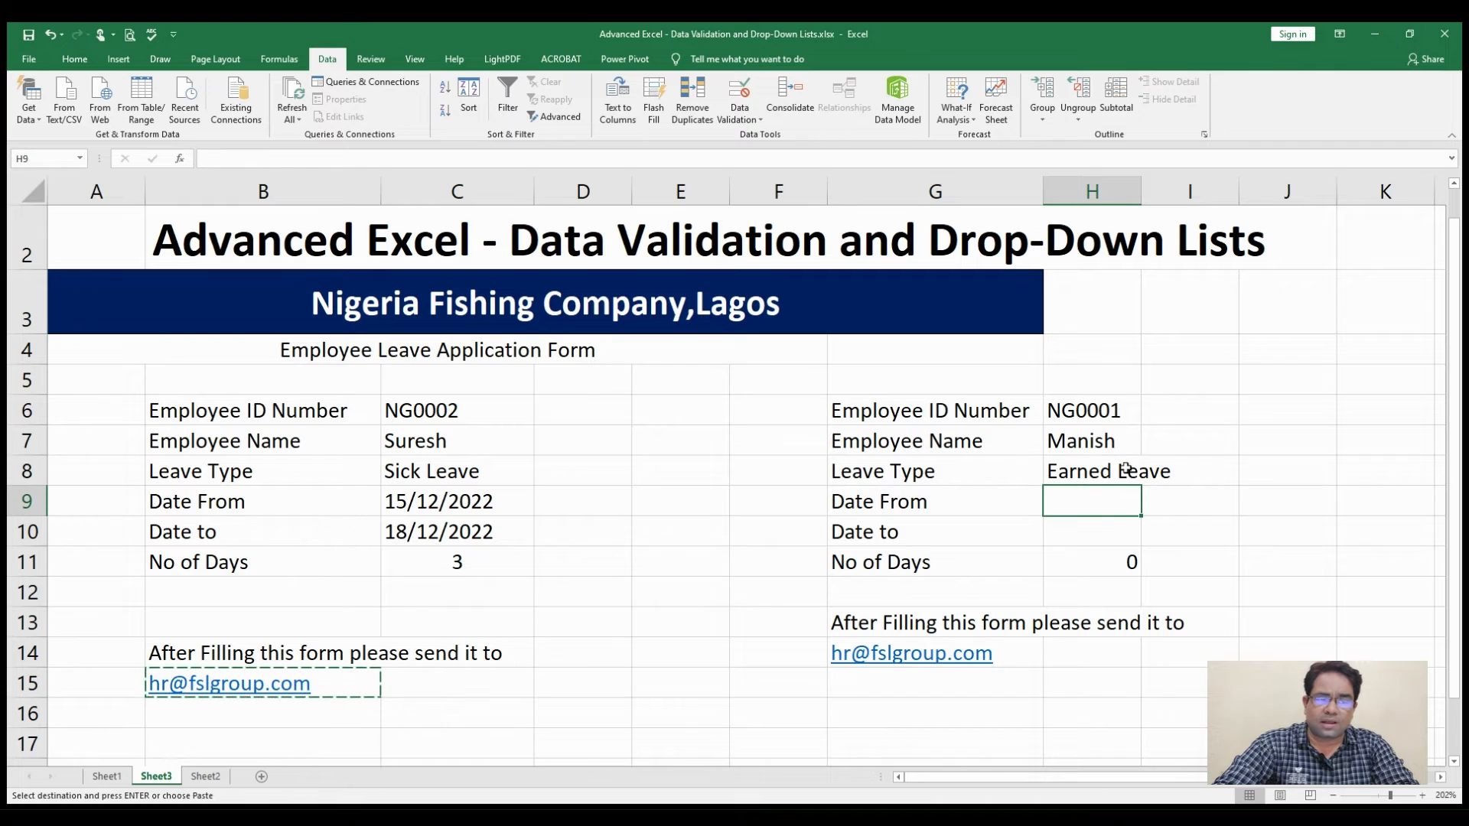
Step: Try to enter the unlisted leave type "marriage" in H8 to test its validation
left_click(1127, 470)
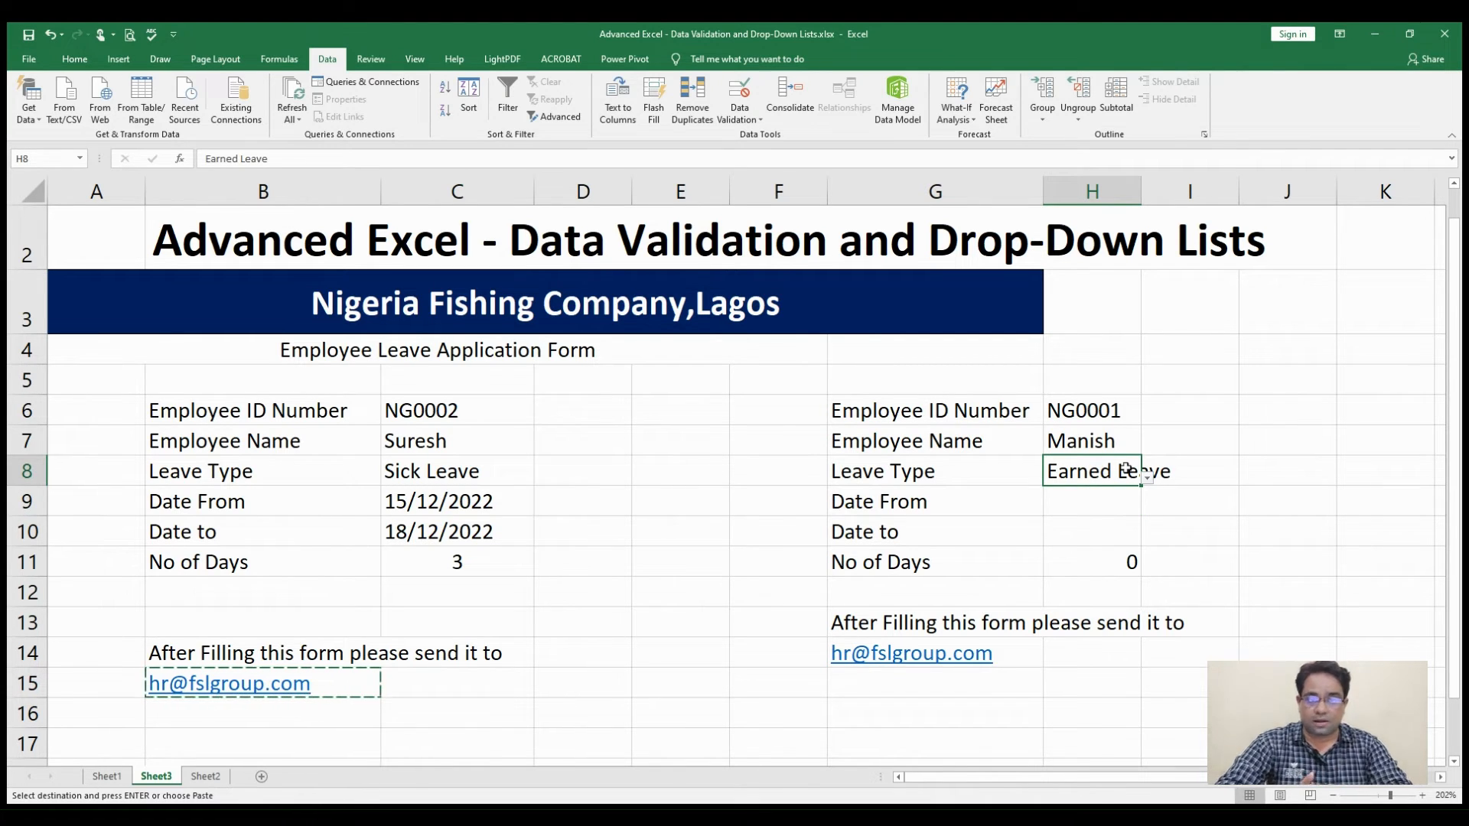
type("mar")
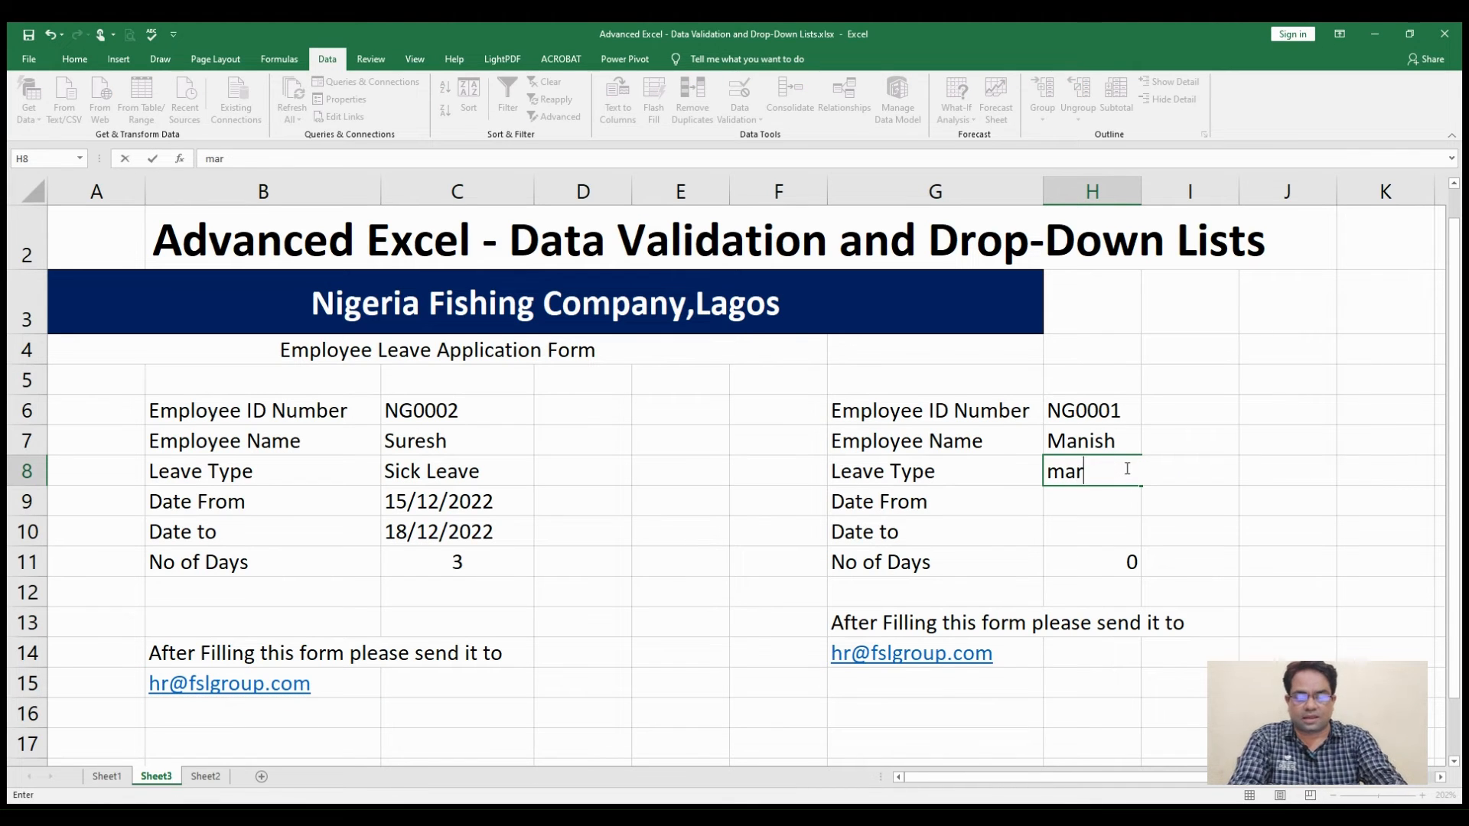
type("raige")
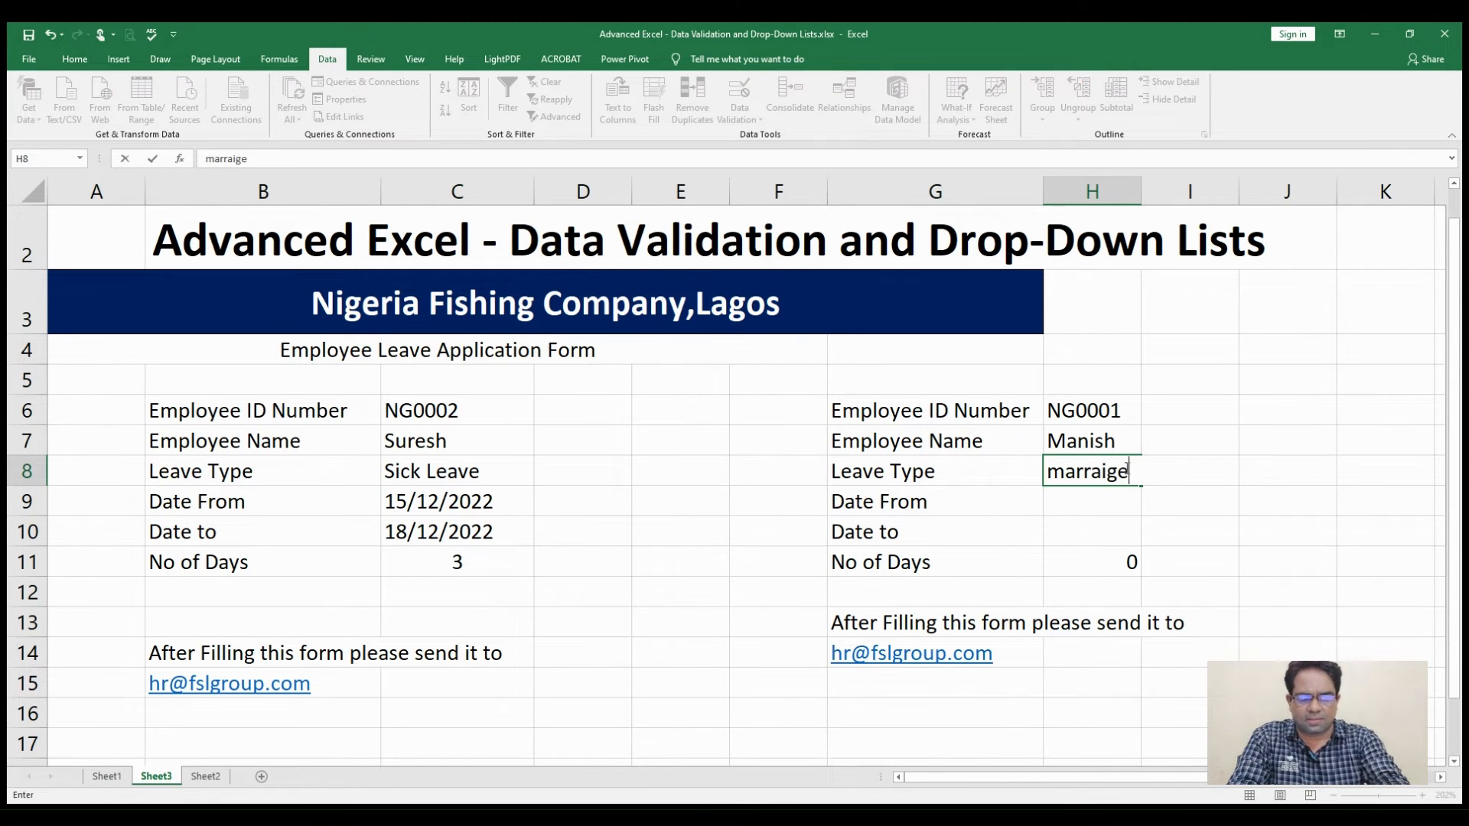
key("Return")
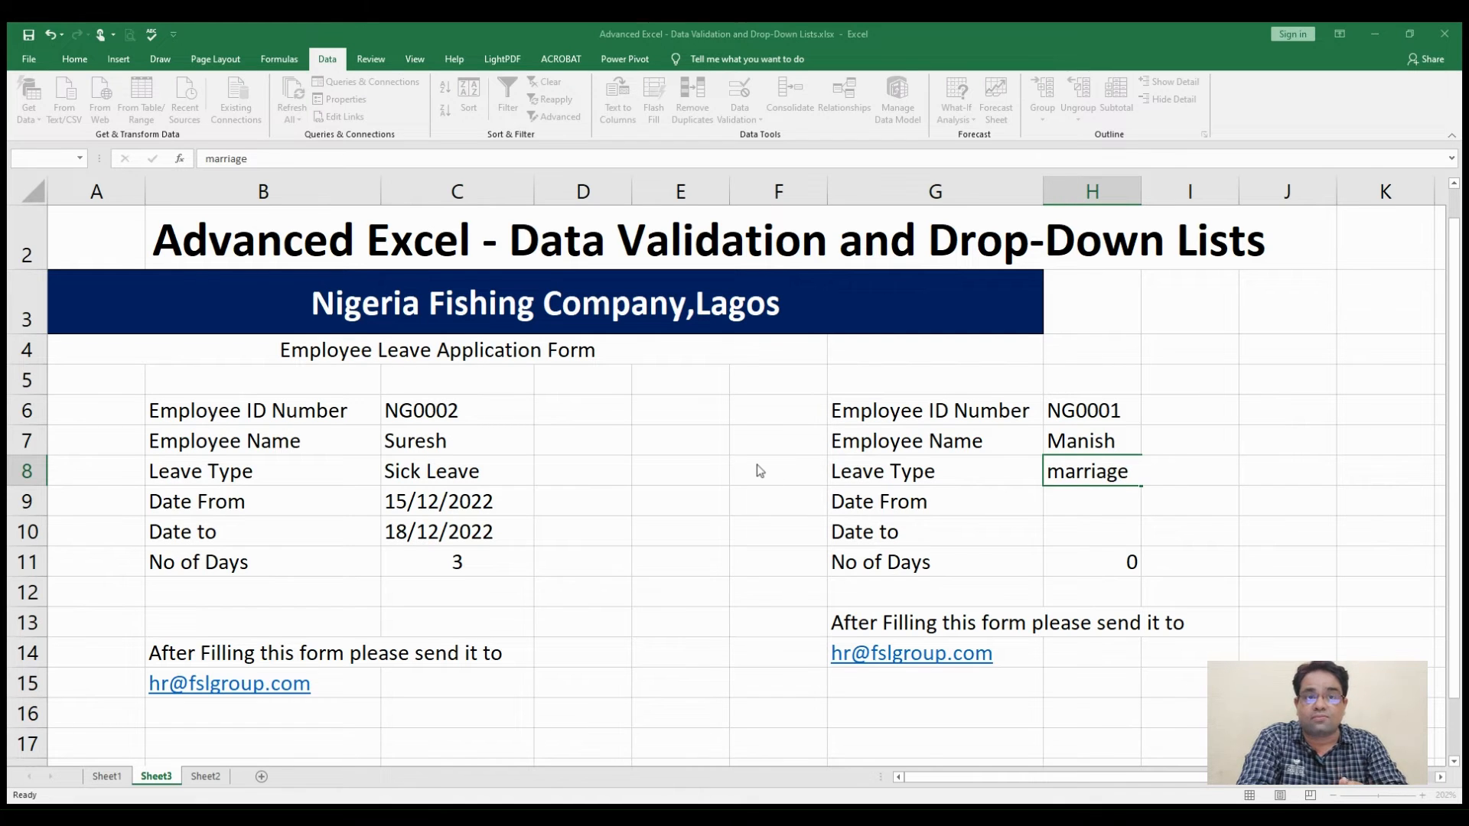
key("Escape")
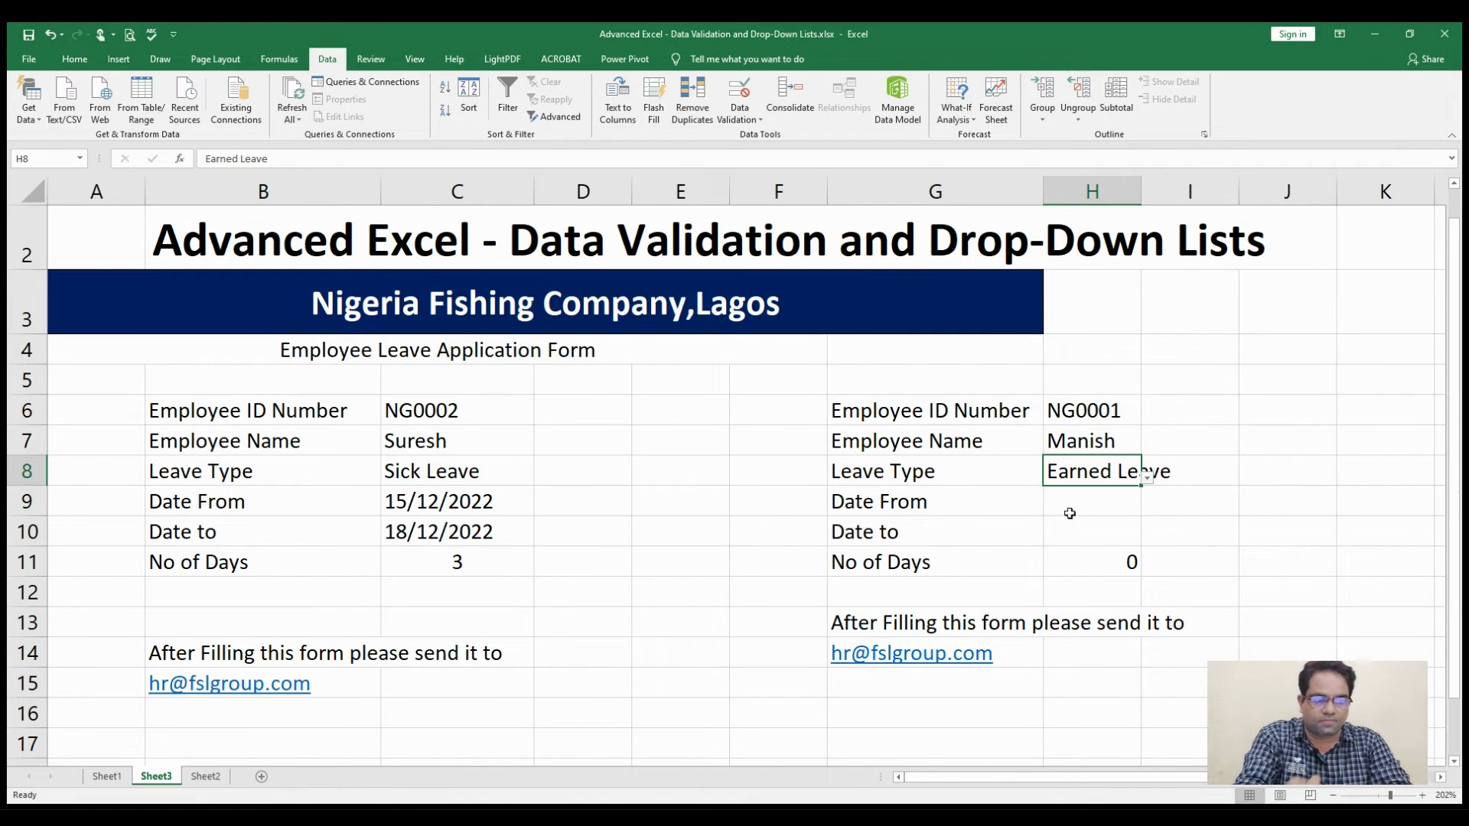
Step: Enter 04/11/2022 as the Date From in H9
left_click(1067, 507)
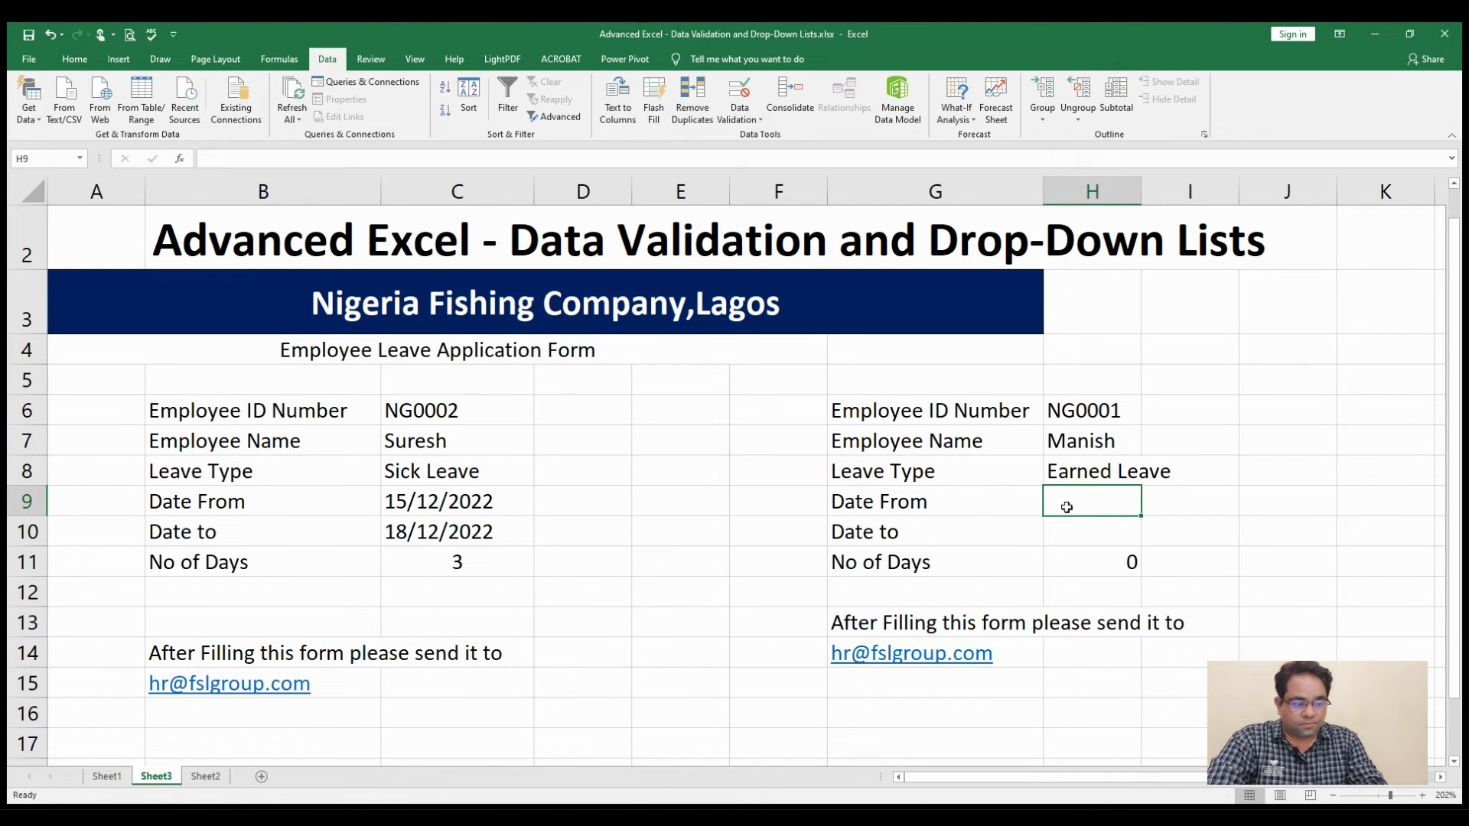
type("21")
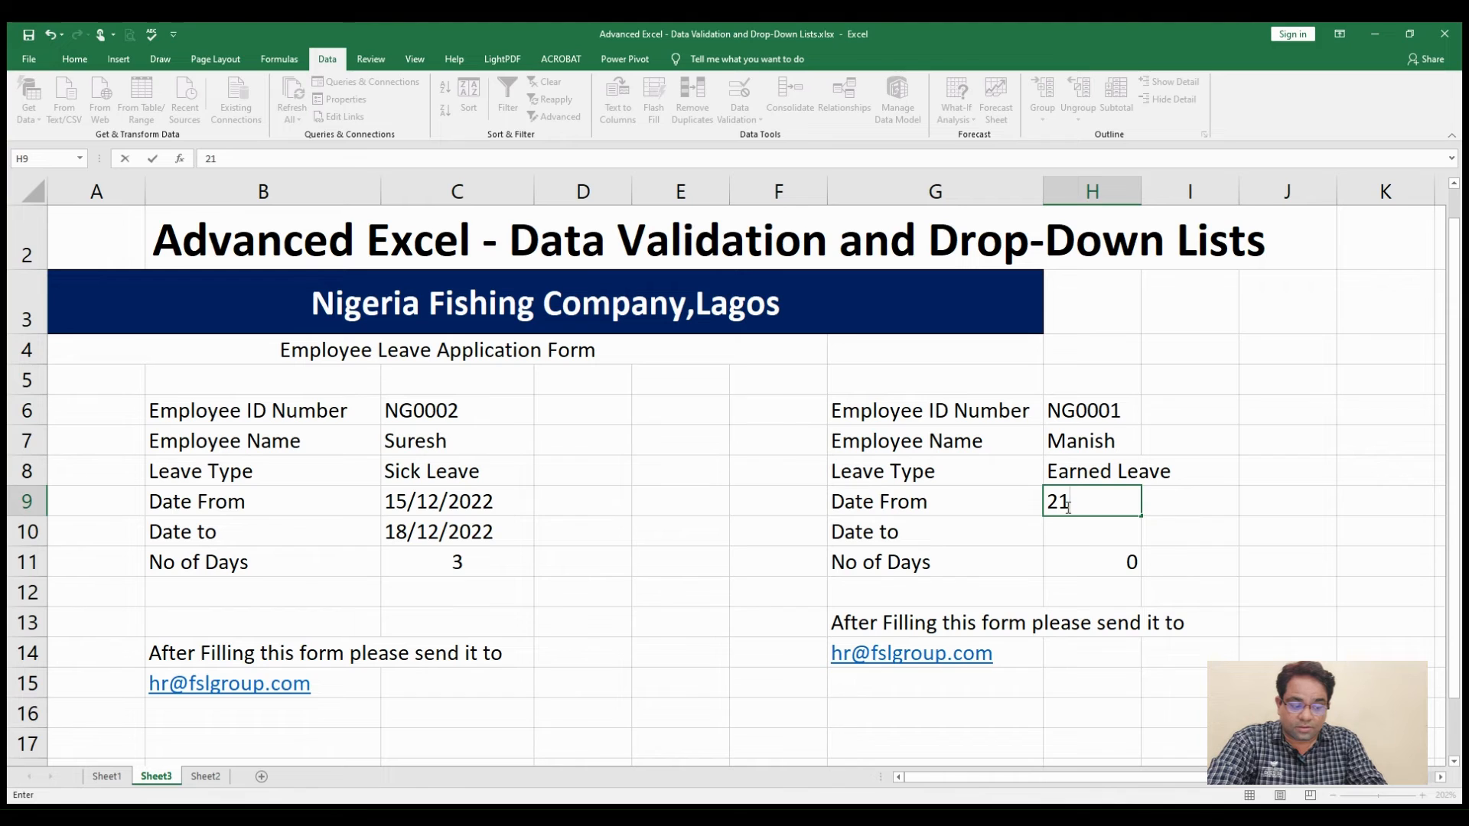
key("BackSpace")
key("BackSpace")
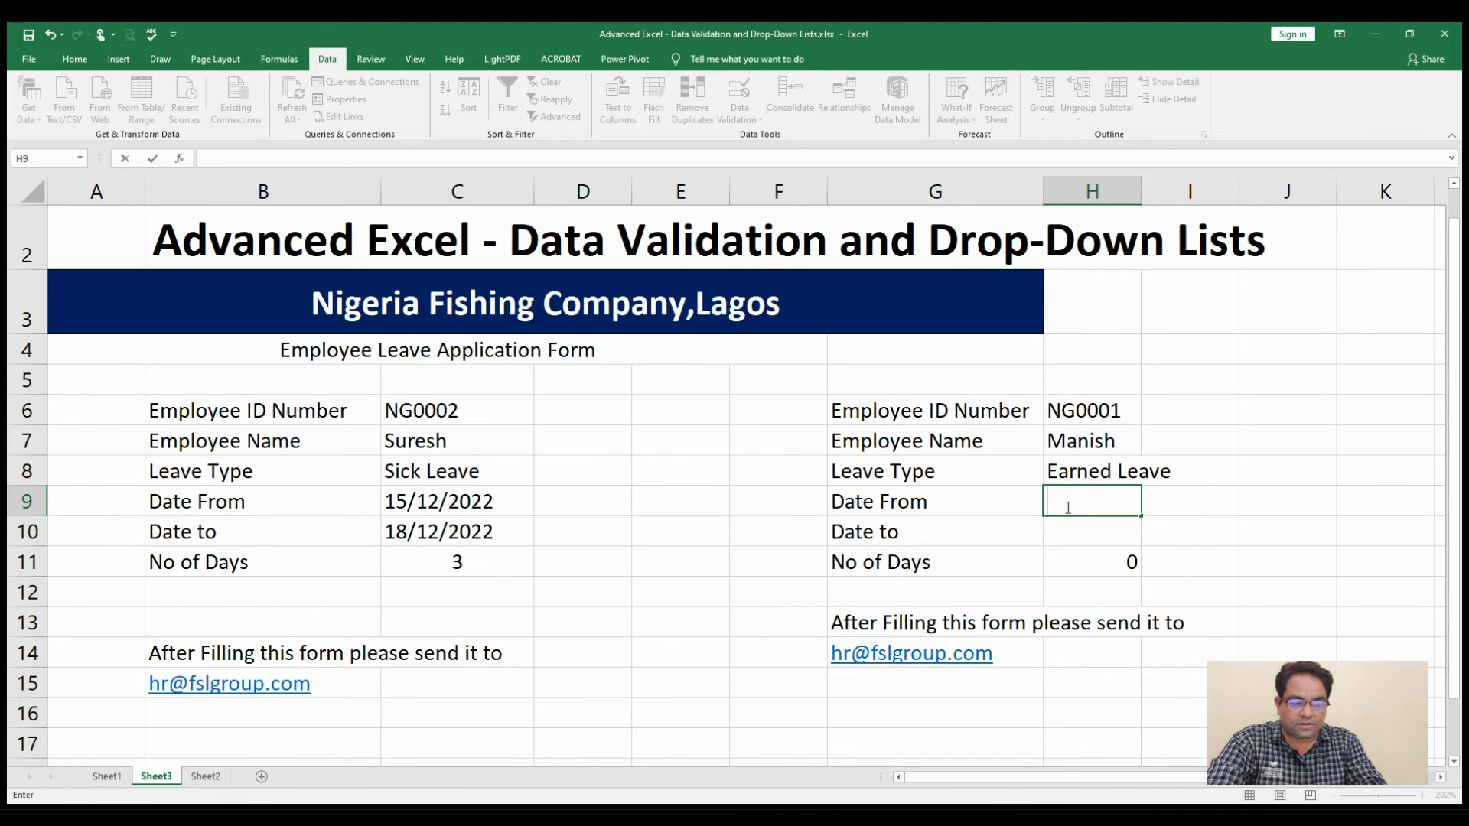
type("04/11")
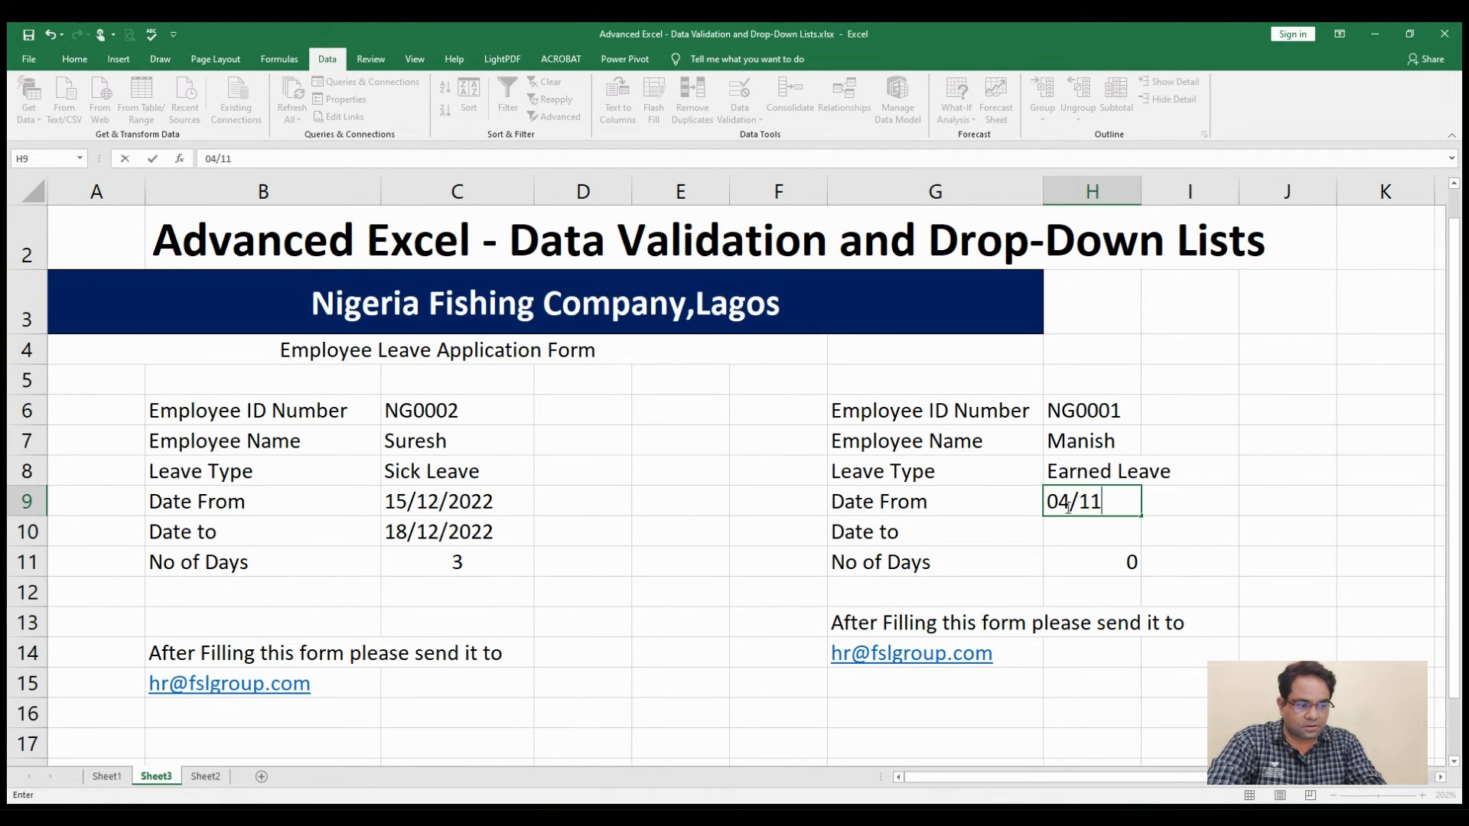
type("/2022")
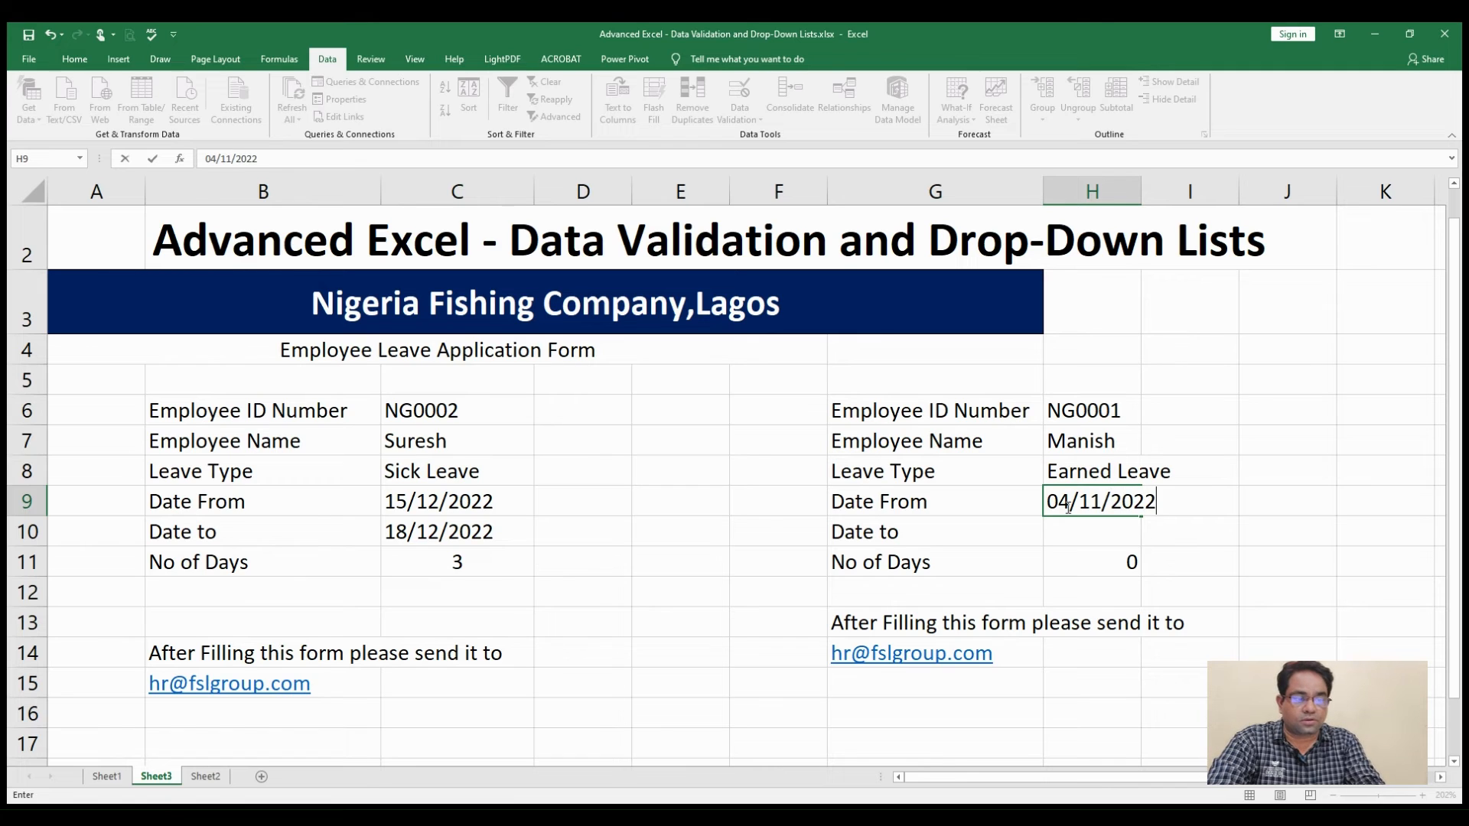
Step: Try to enter 11/11/2022 as the Date to in H10
left_click(1065, 530)
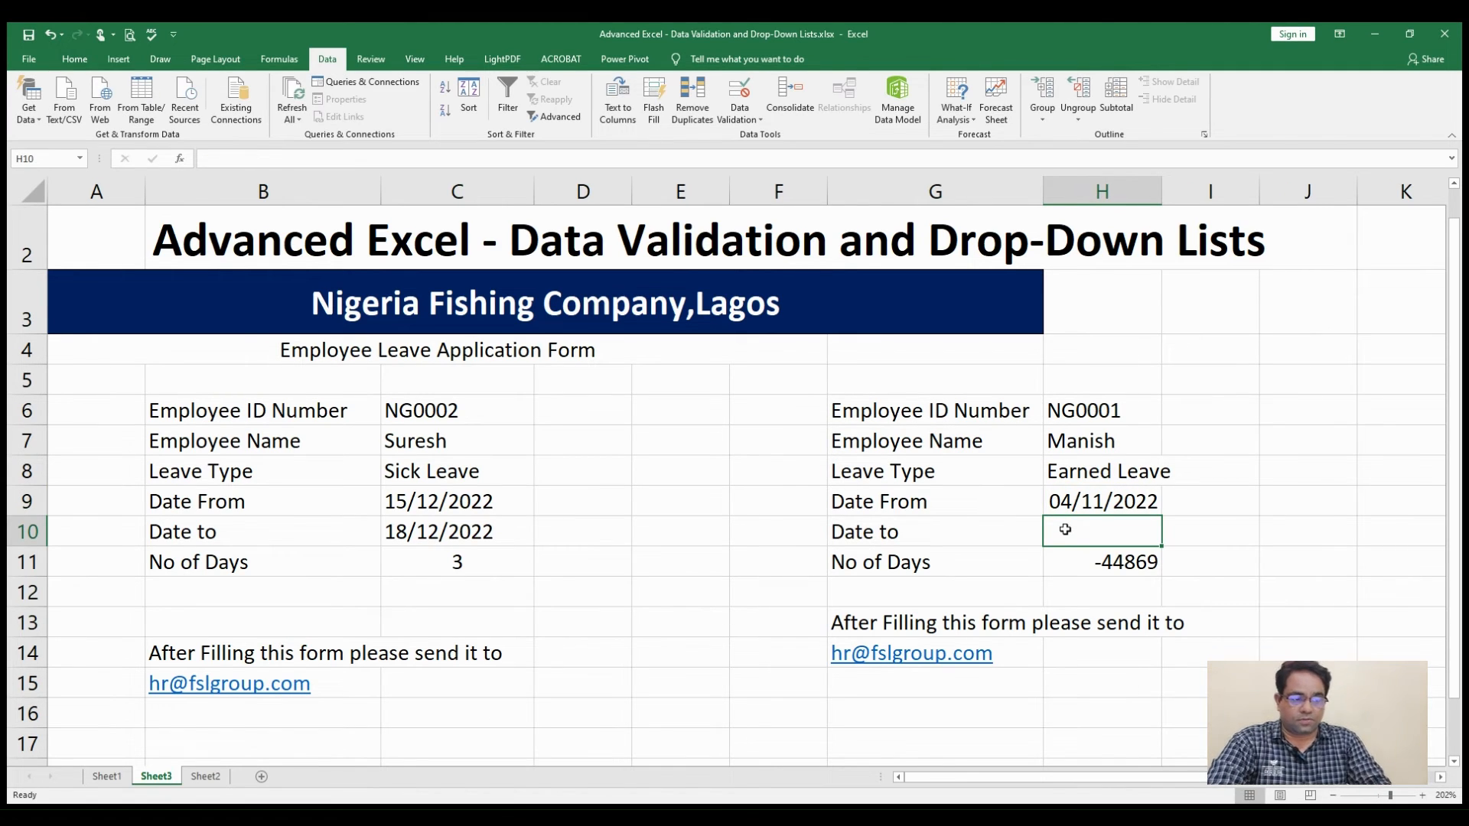
type("11")
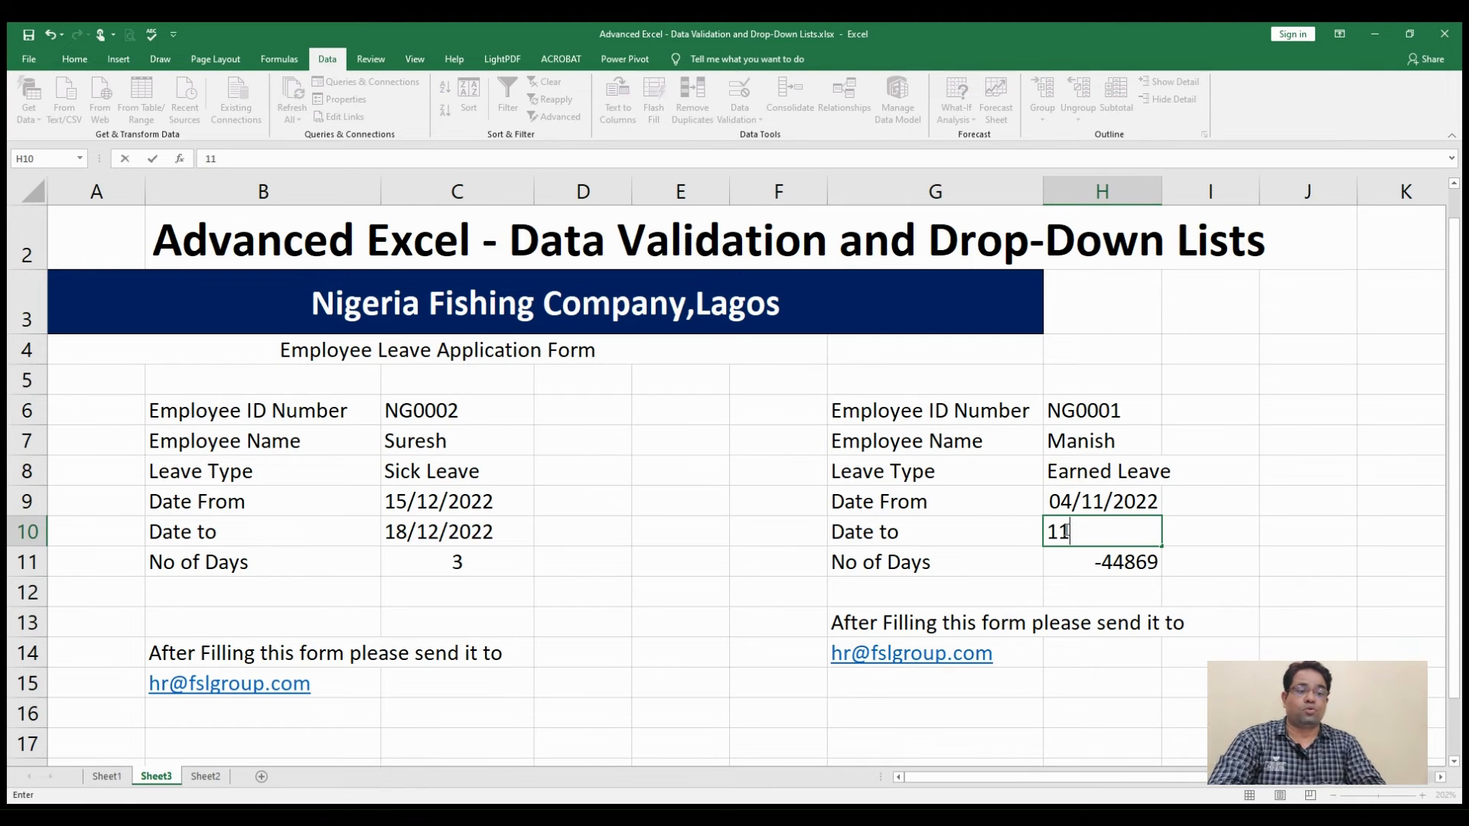
type("/11/2022")
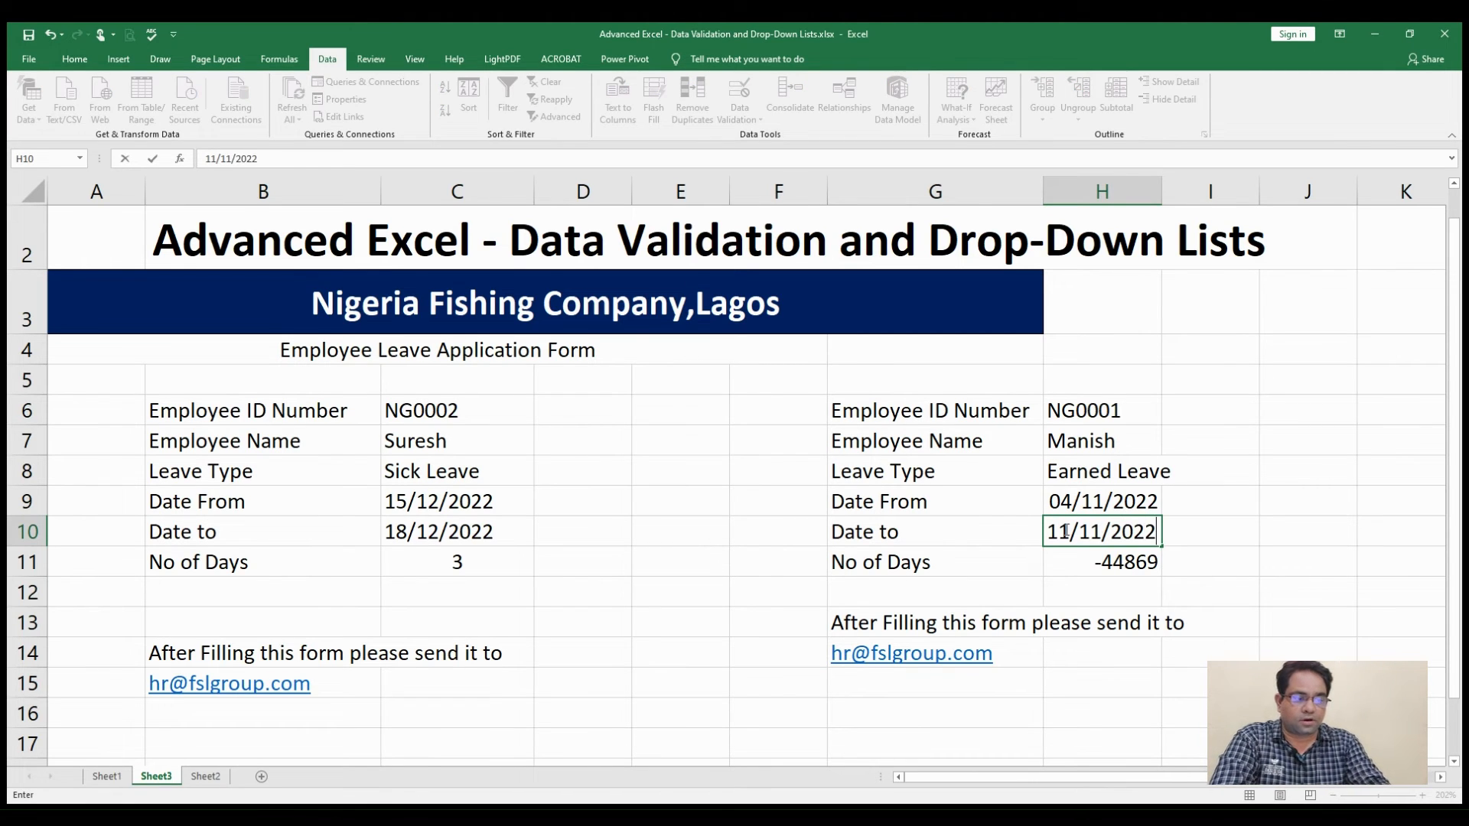
key("Return")
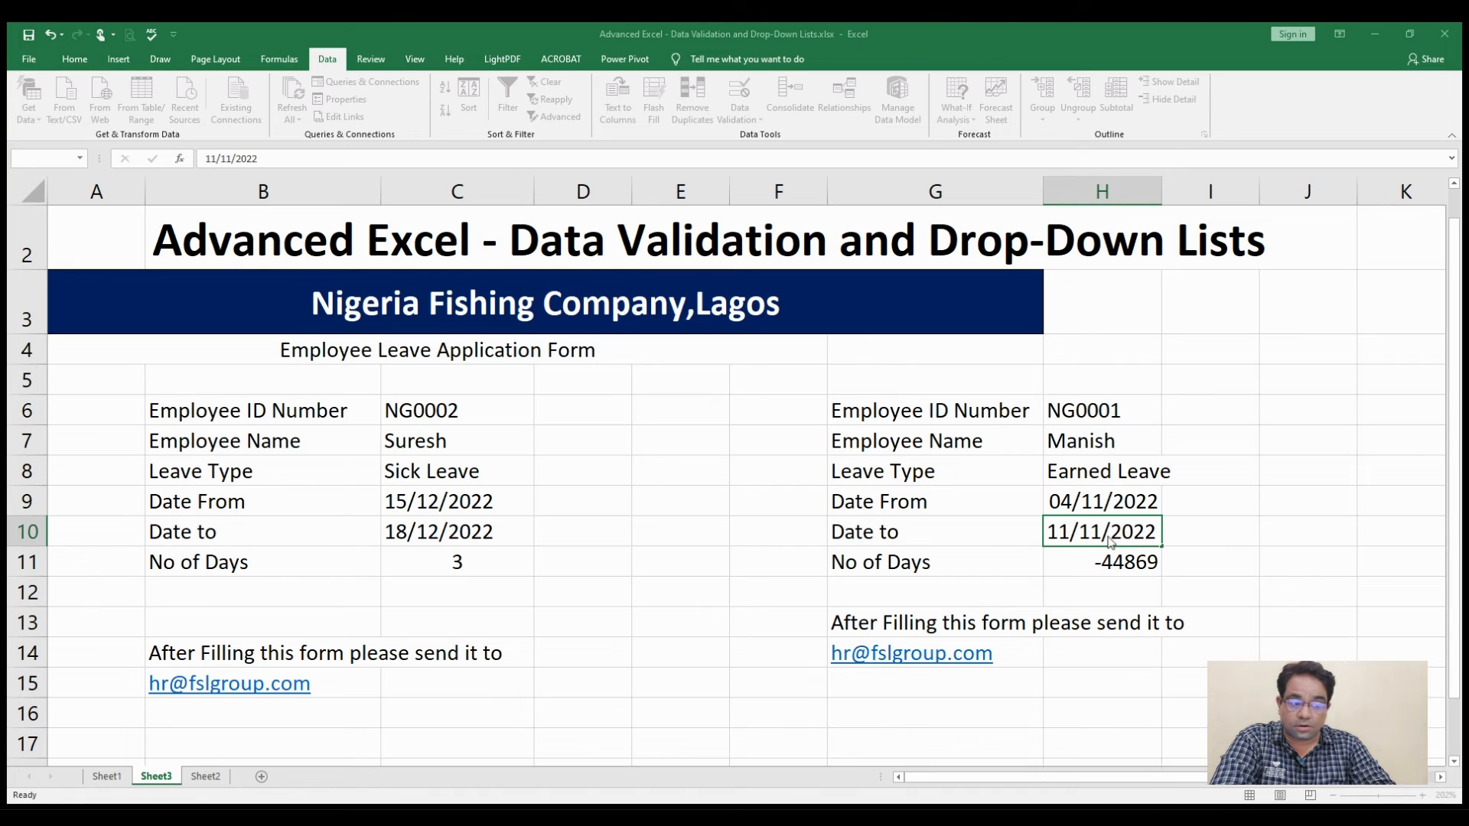
key("Escape")
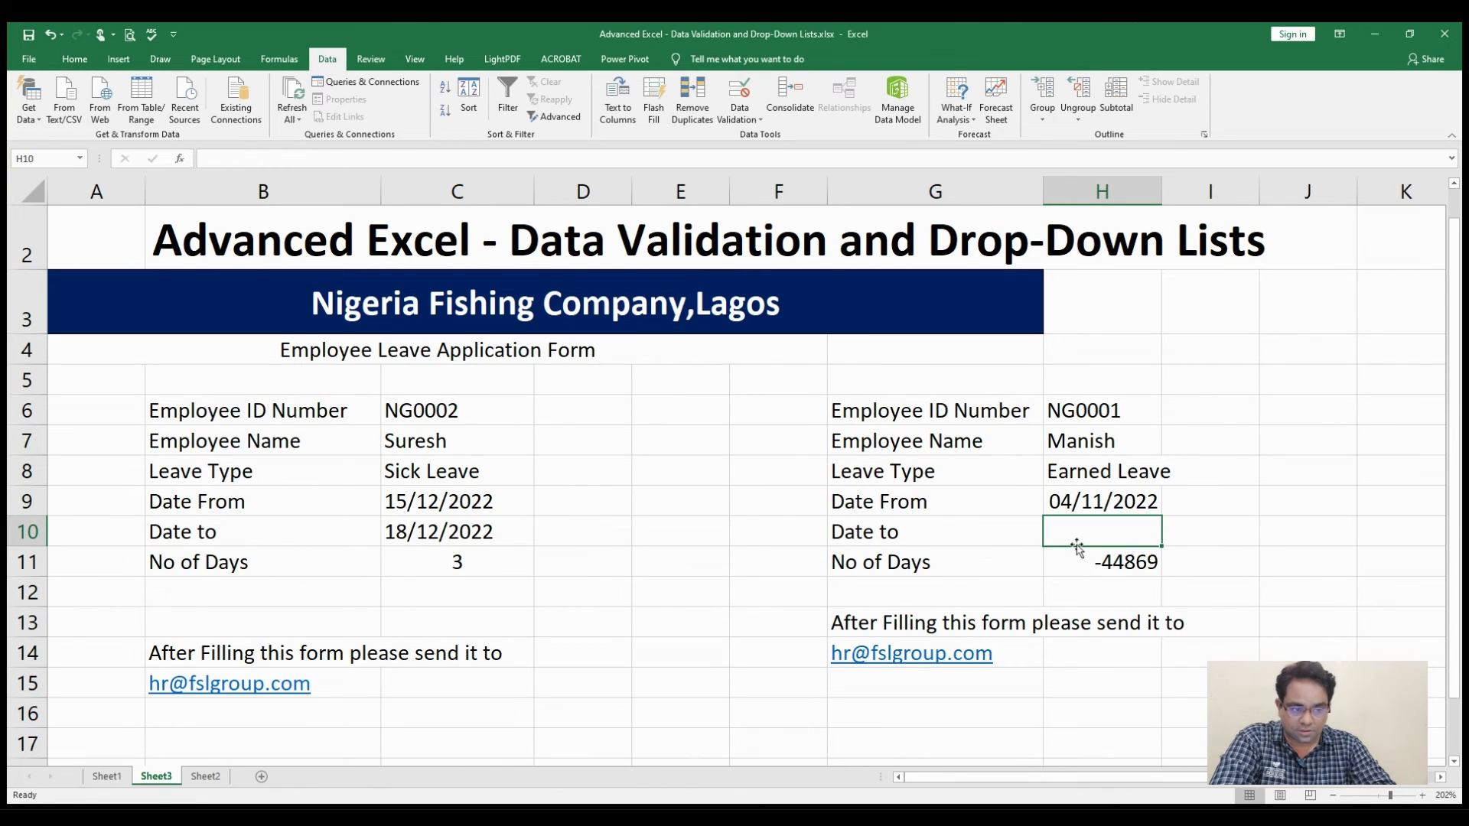
Step: Correct the data validation rule of H10 so it accepts the end date, and enter 11/11/2022 there
left_click(733, 114)
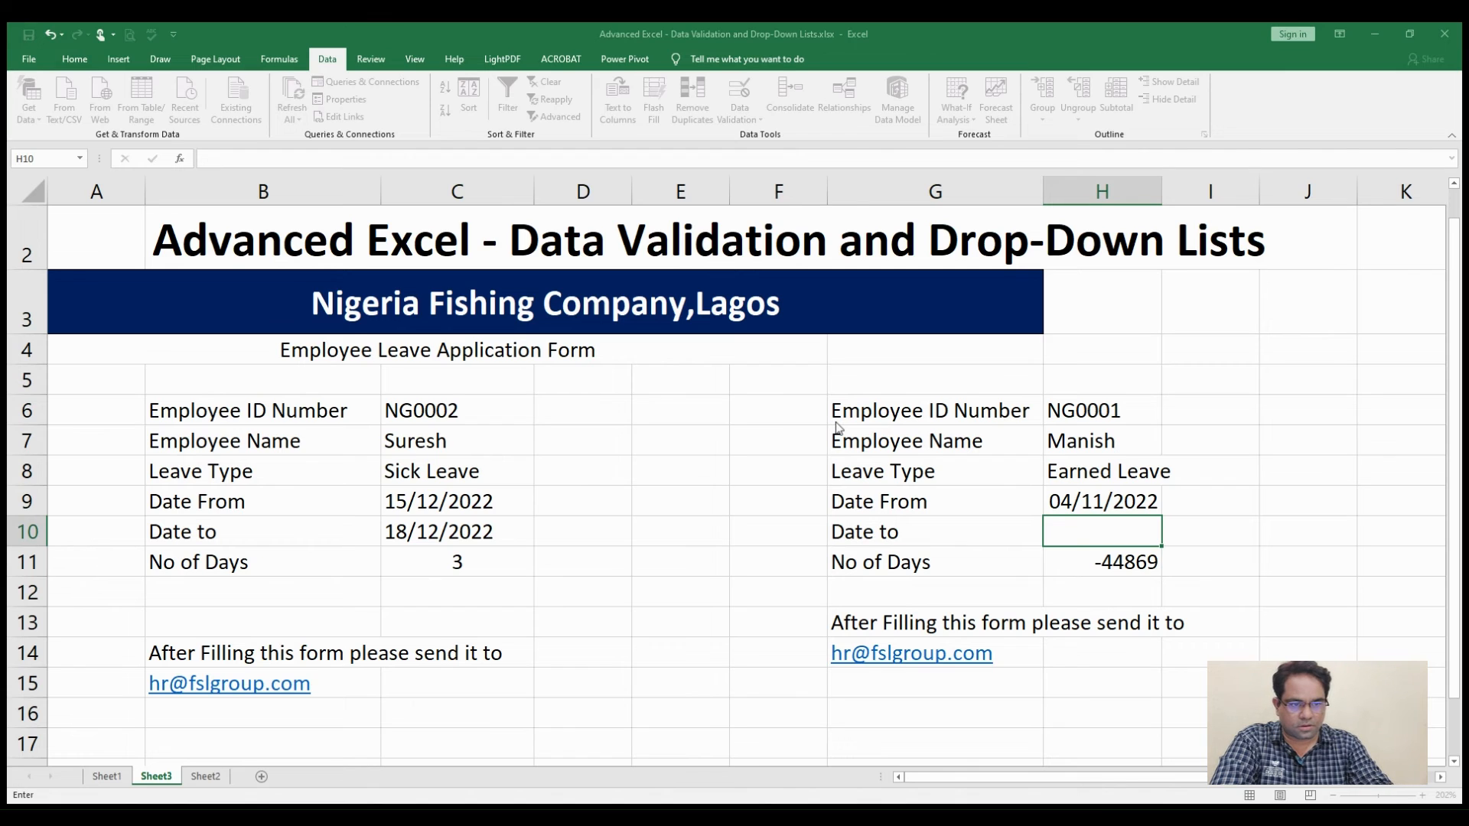
left_click(1022, 494)
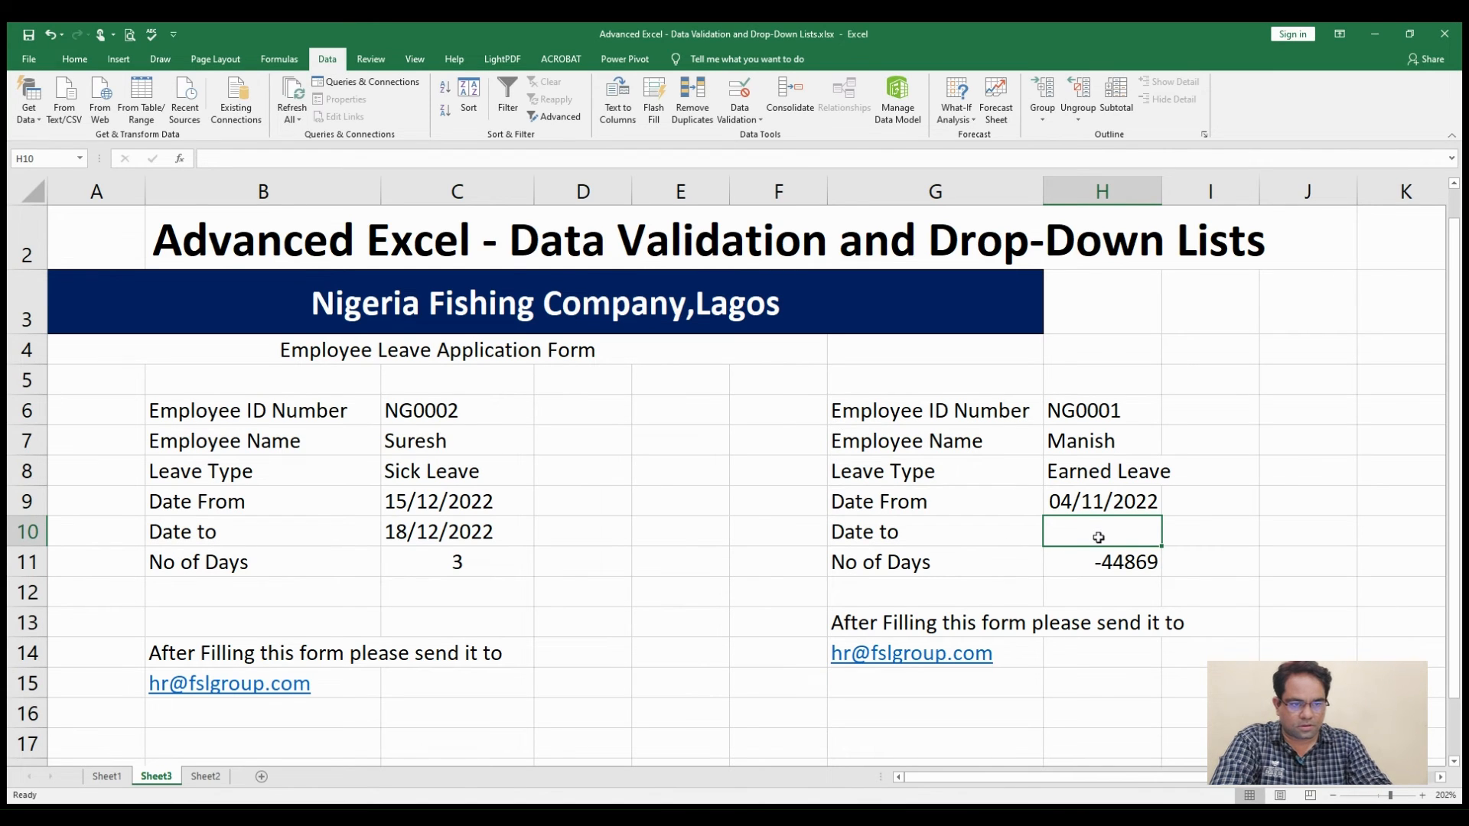
type("11/11/")
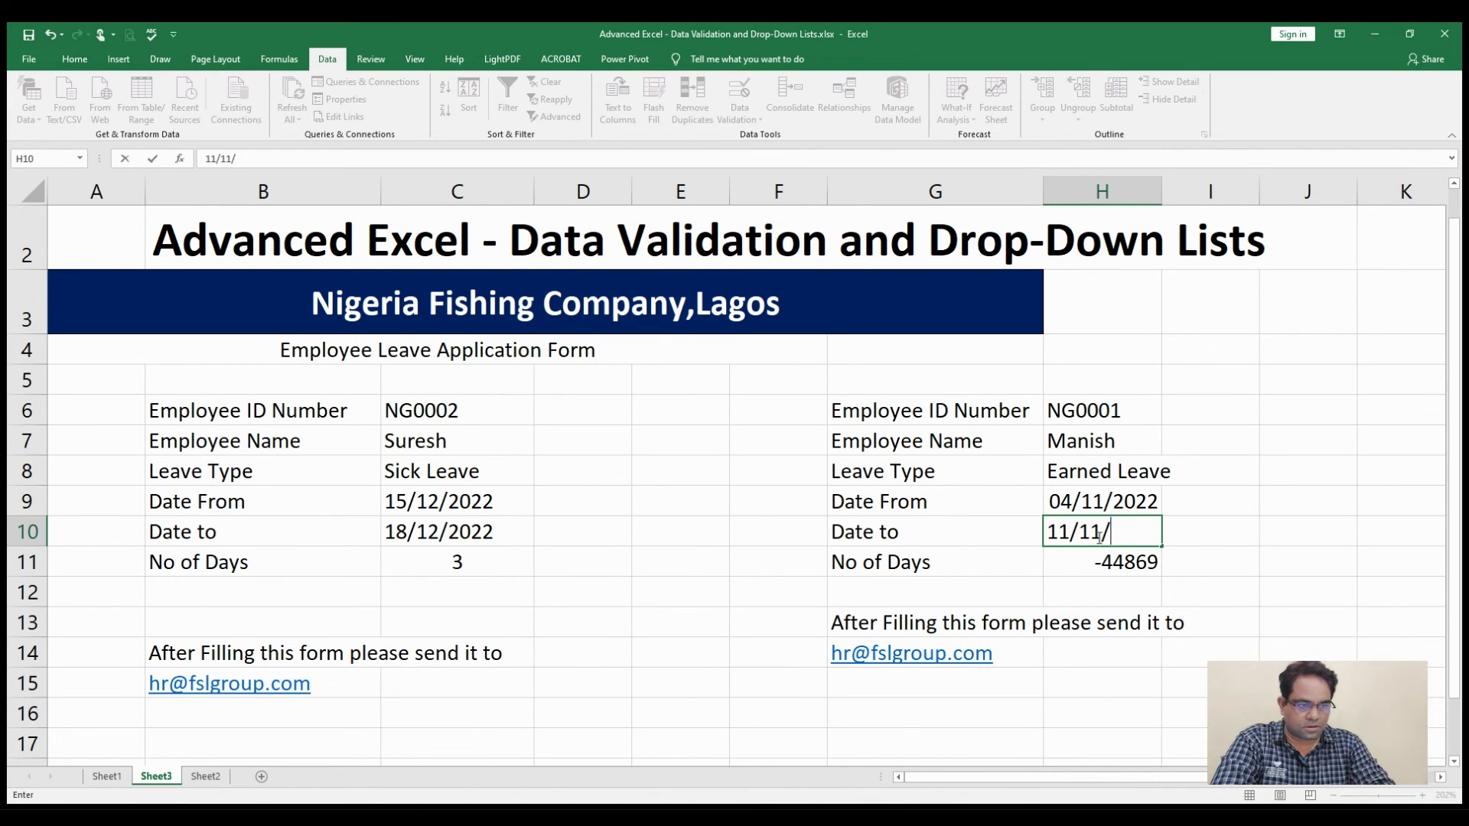
type("2022")
key("Return")
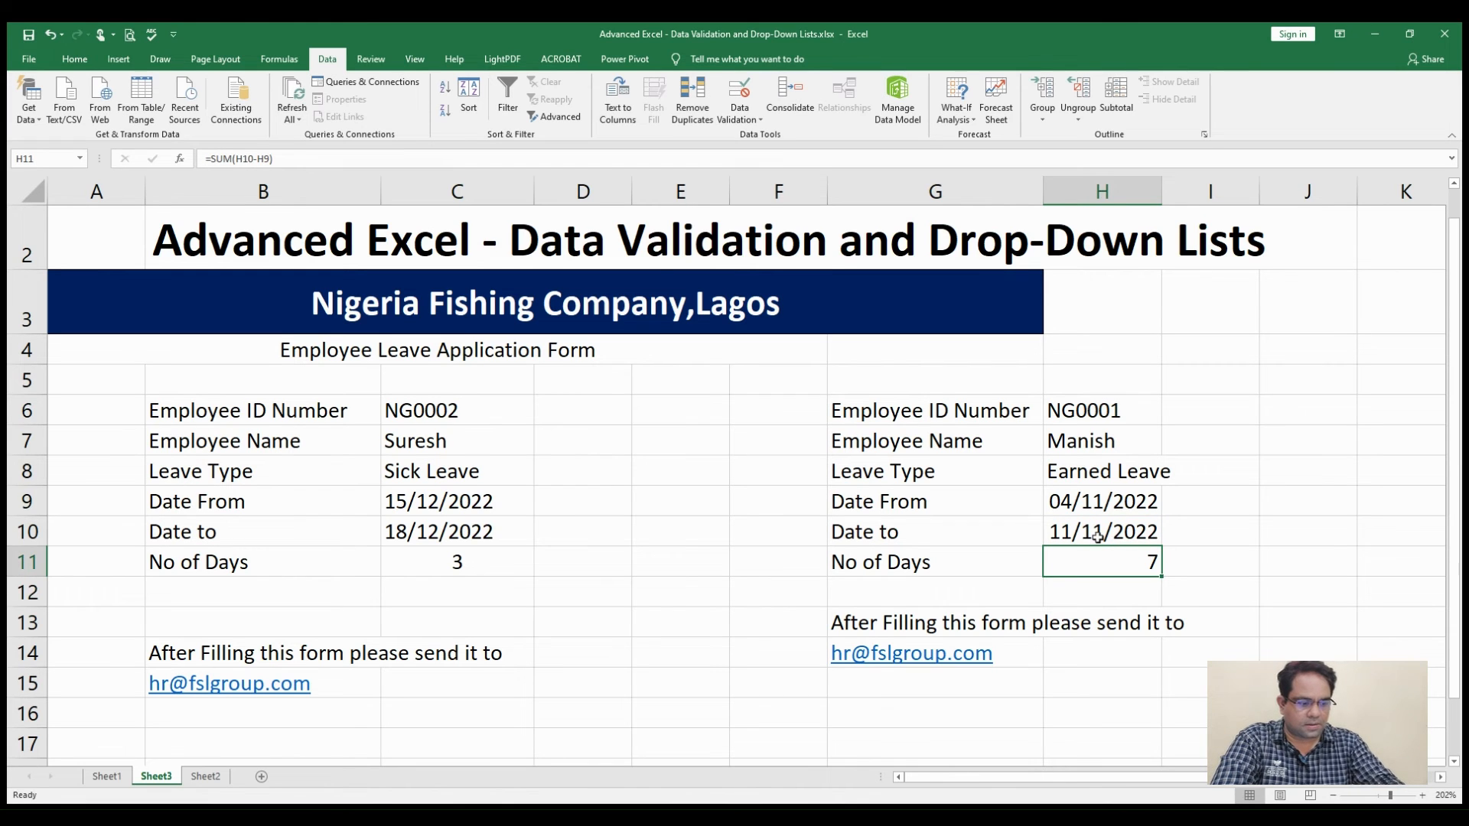
Step: Check the start date in H9 against the day-count formula in H11
left_click(1125, 503)
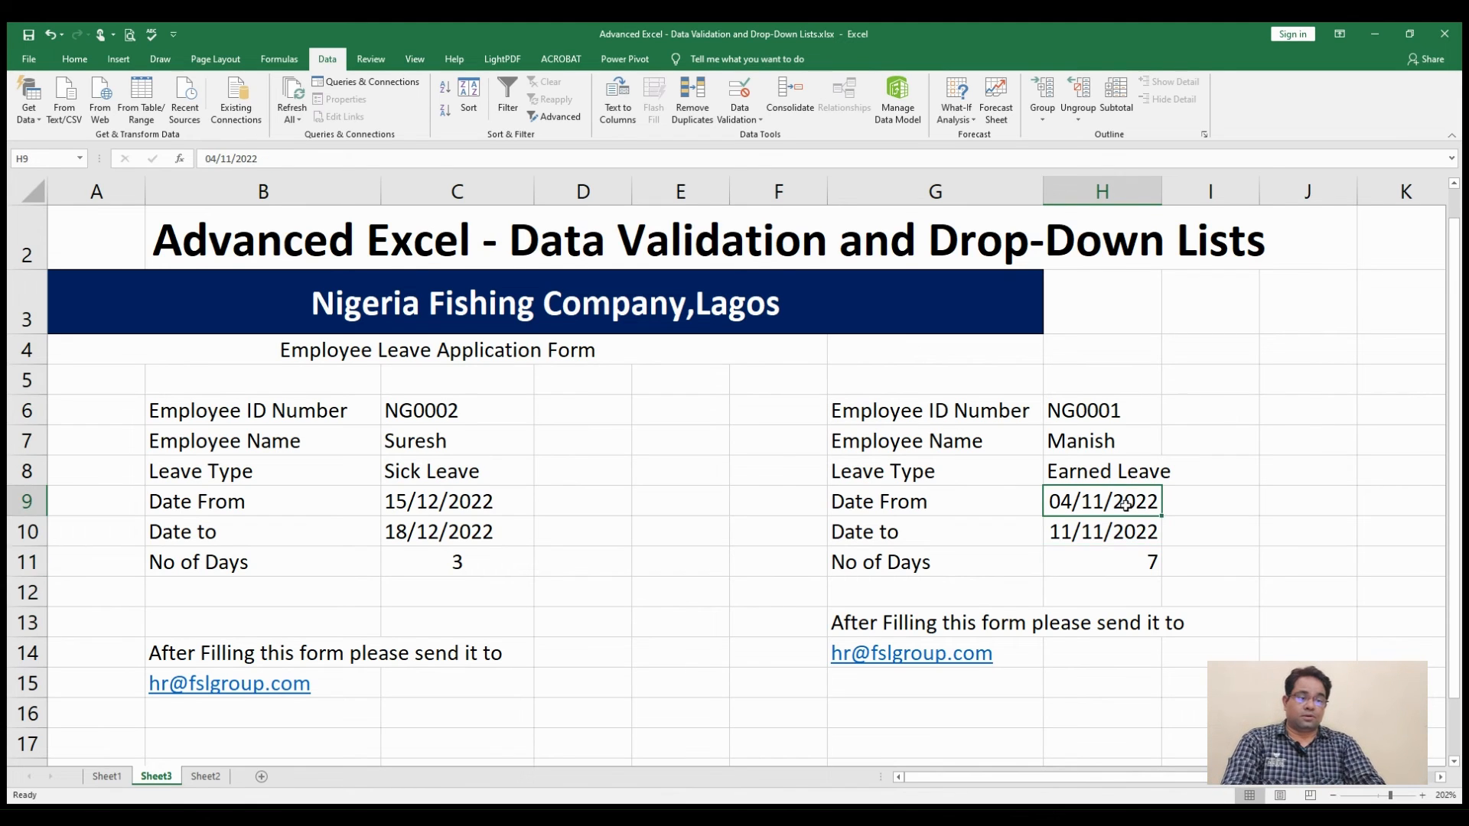
left_click(1138, 554)
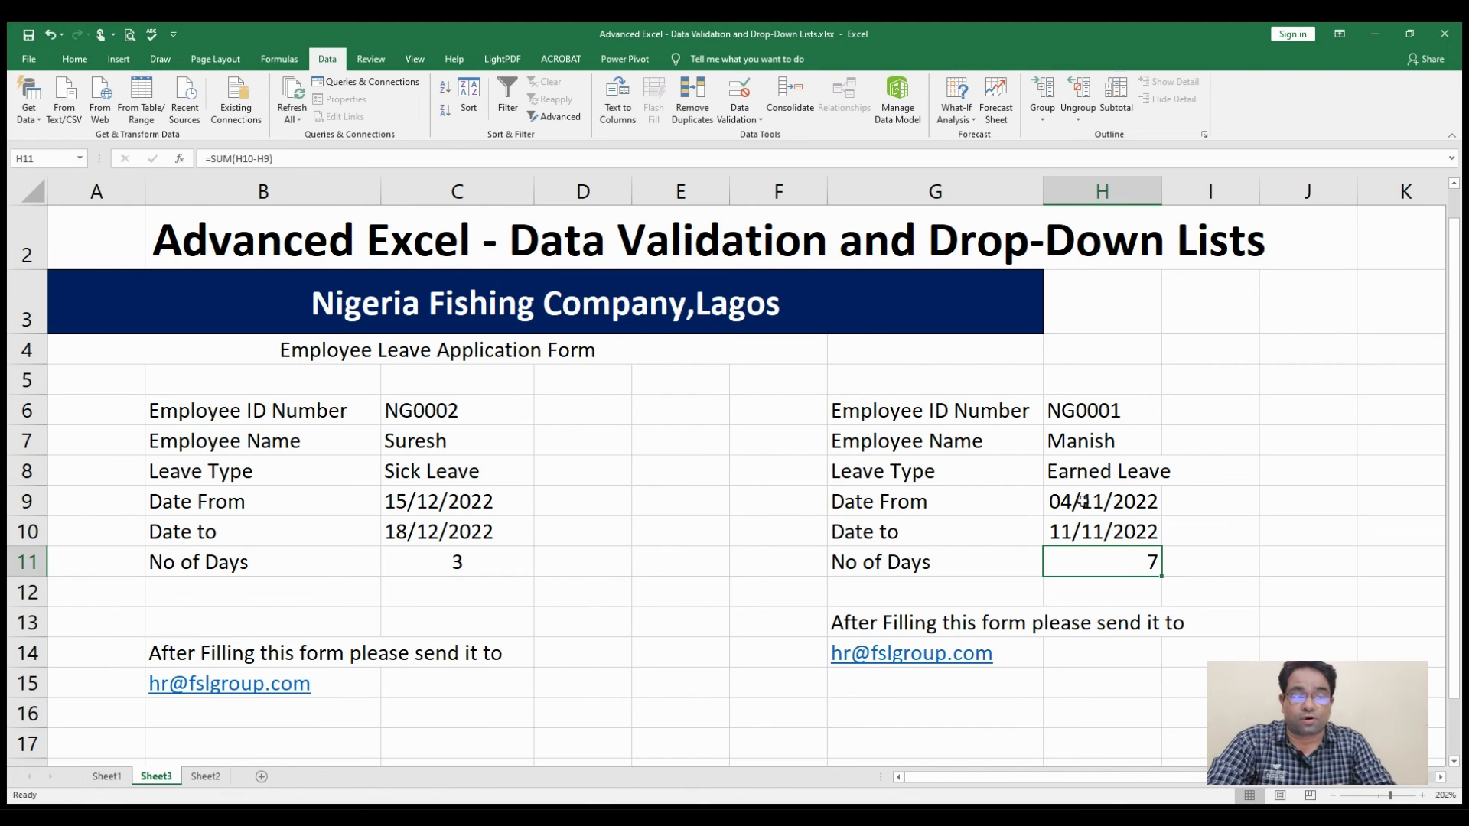
left_click(1083, 501)
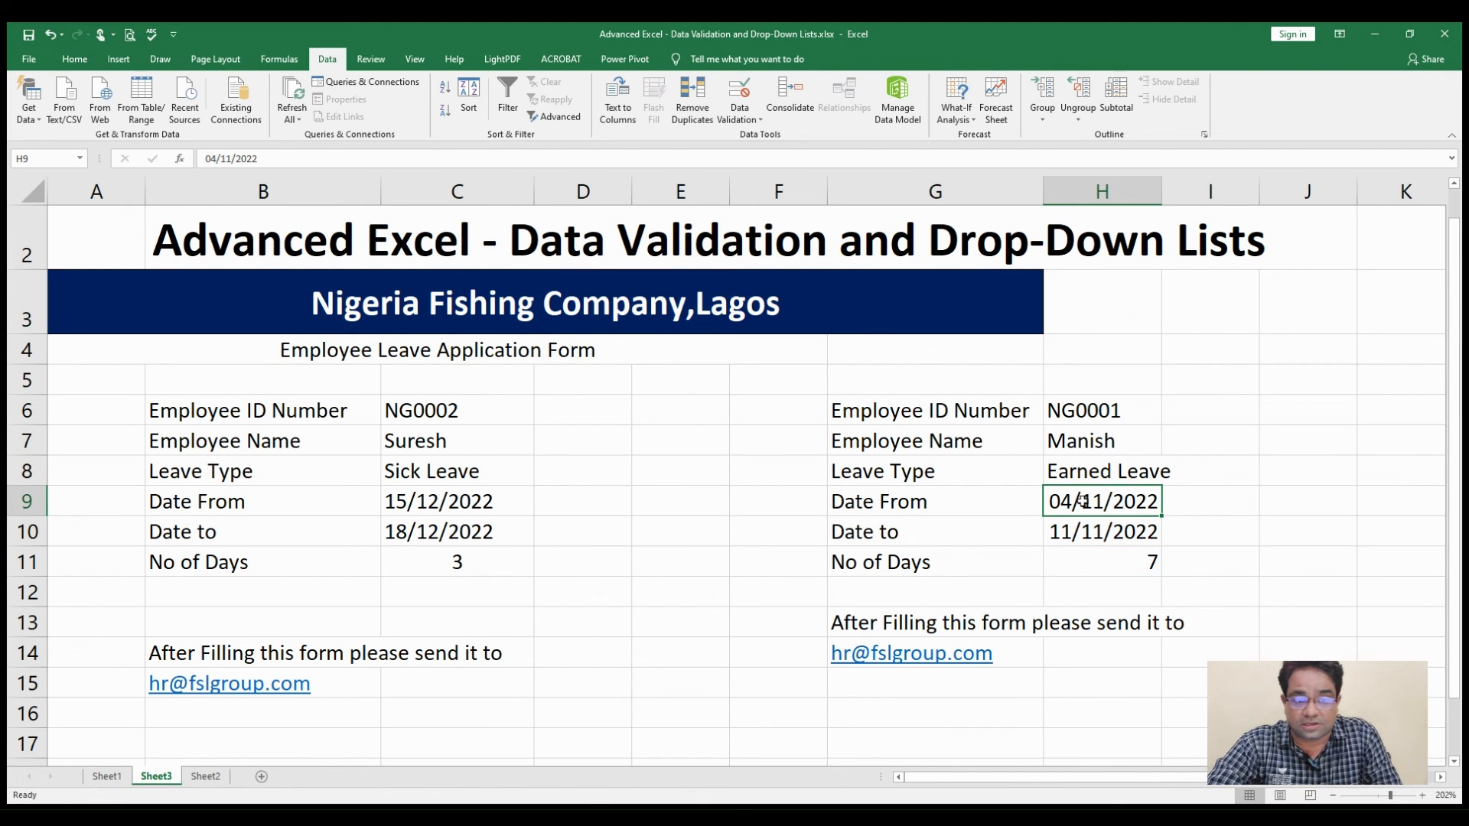
Step: Try to enter the out-of-range date 02/02/2023 as the Date to in H10 to test its validation
left_click(1117, 542)
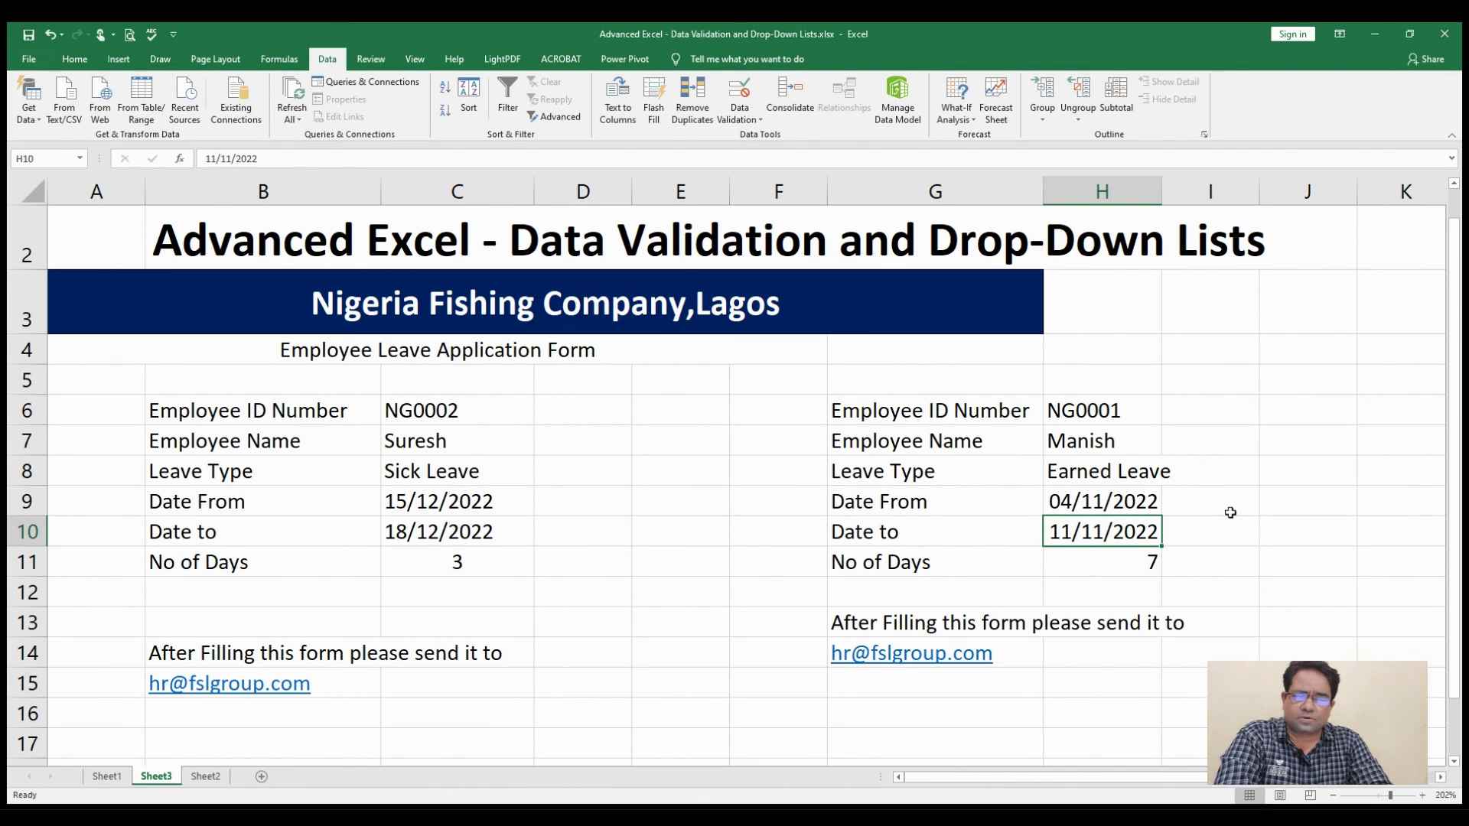
type("02/")
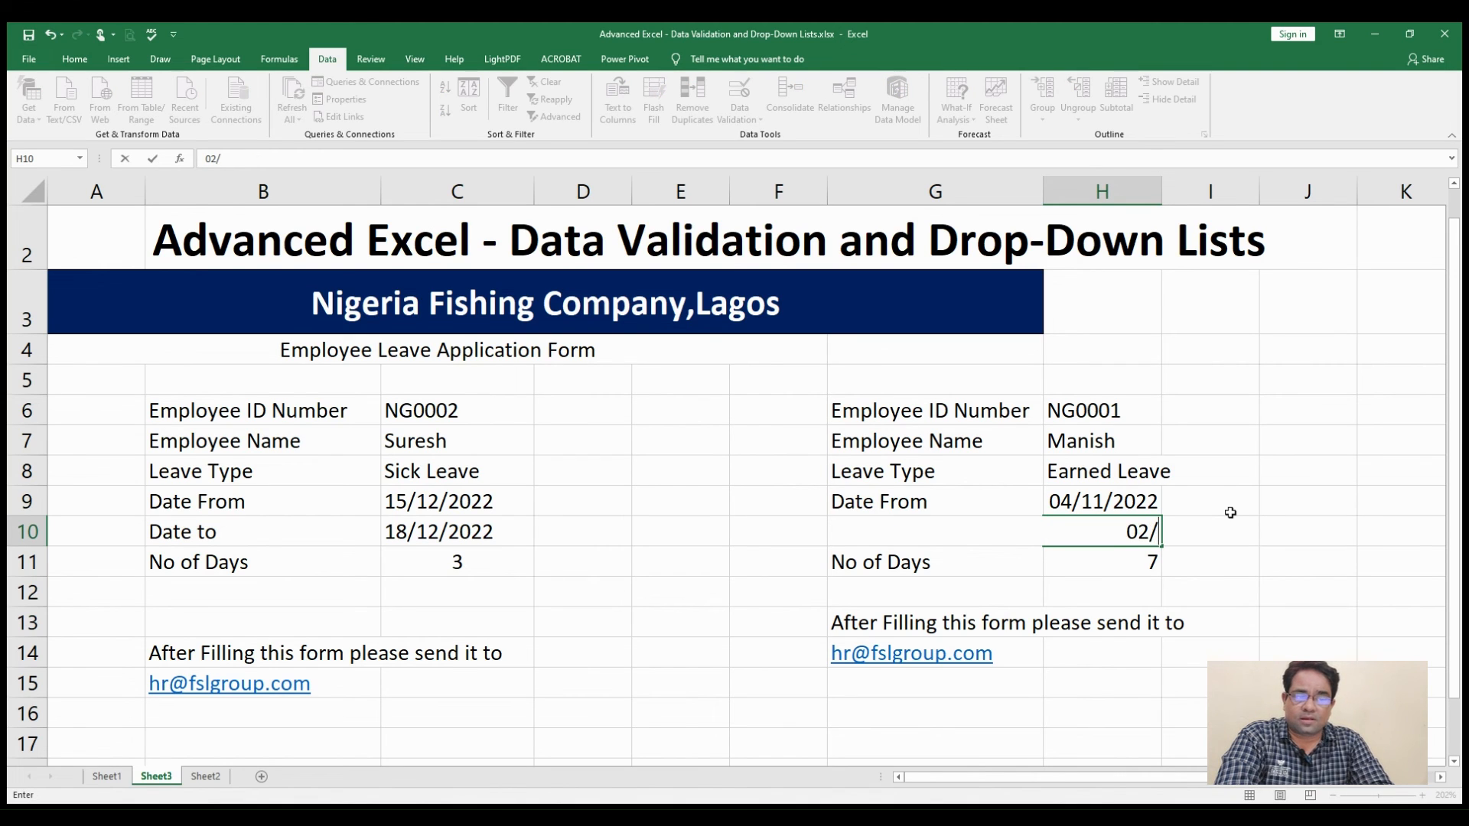
type("02/2023")
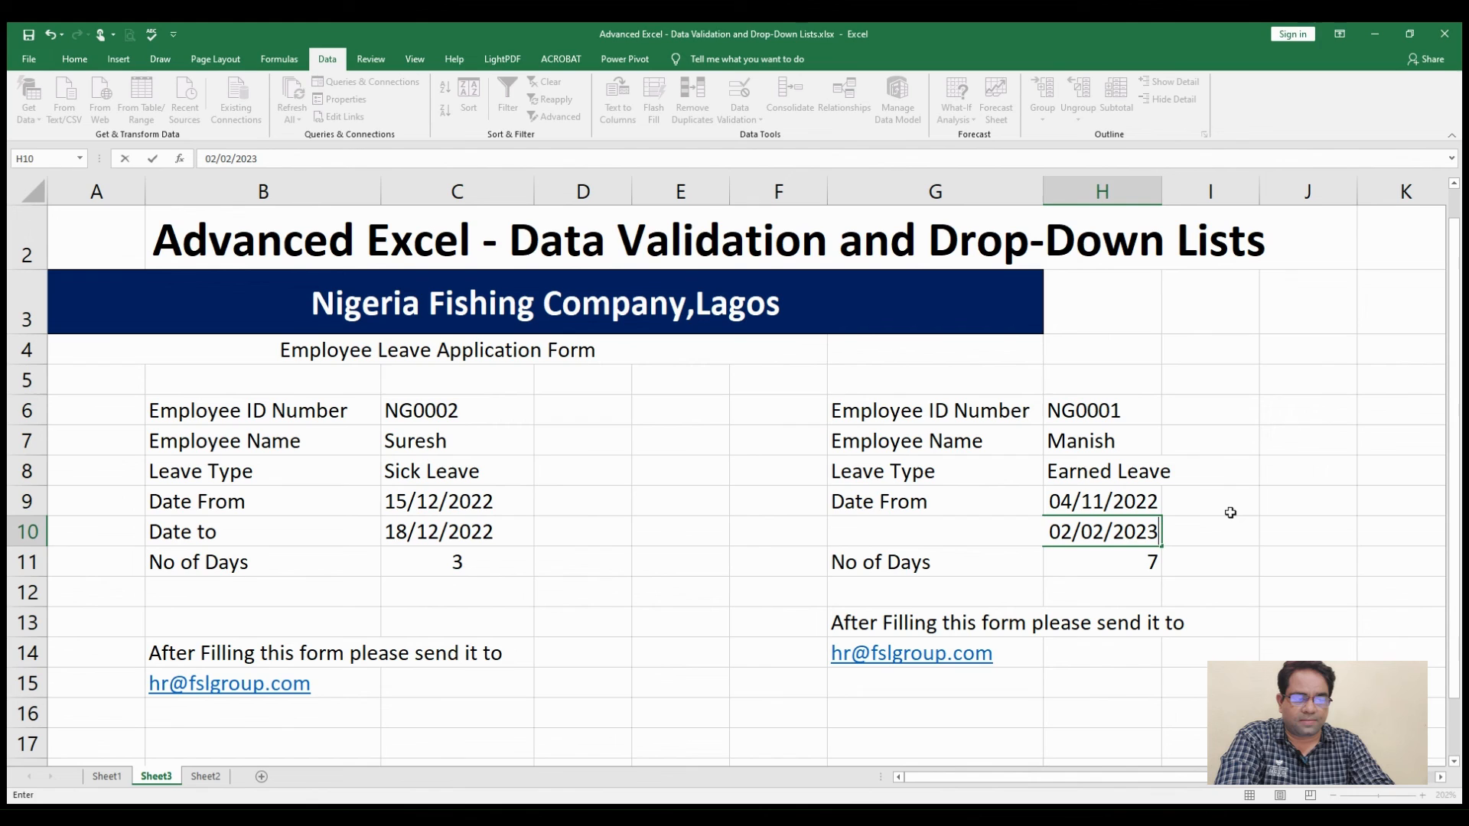
key("Return")
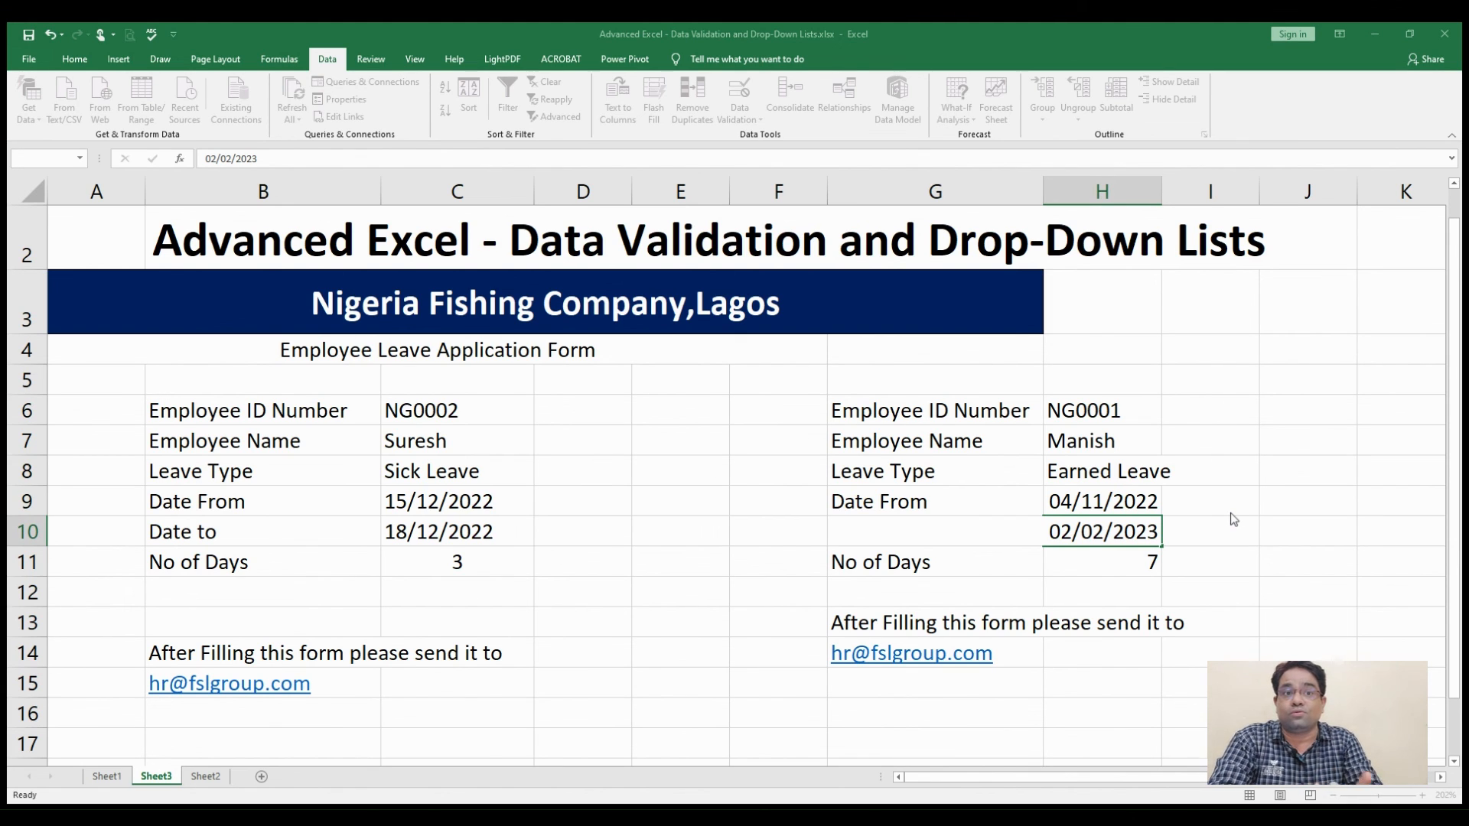
left_click(747, 456)
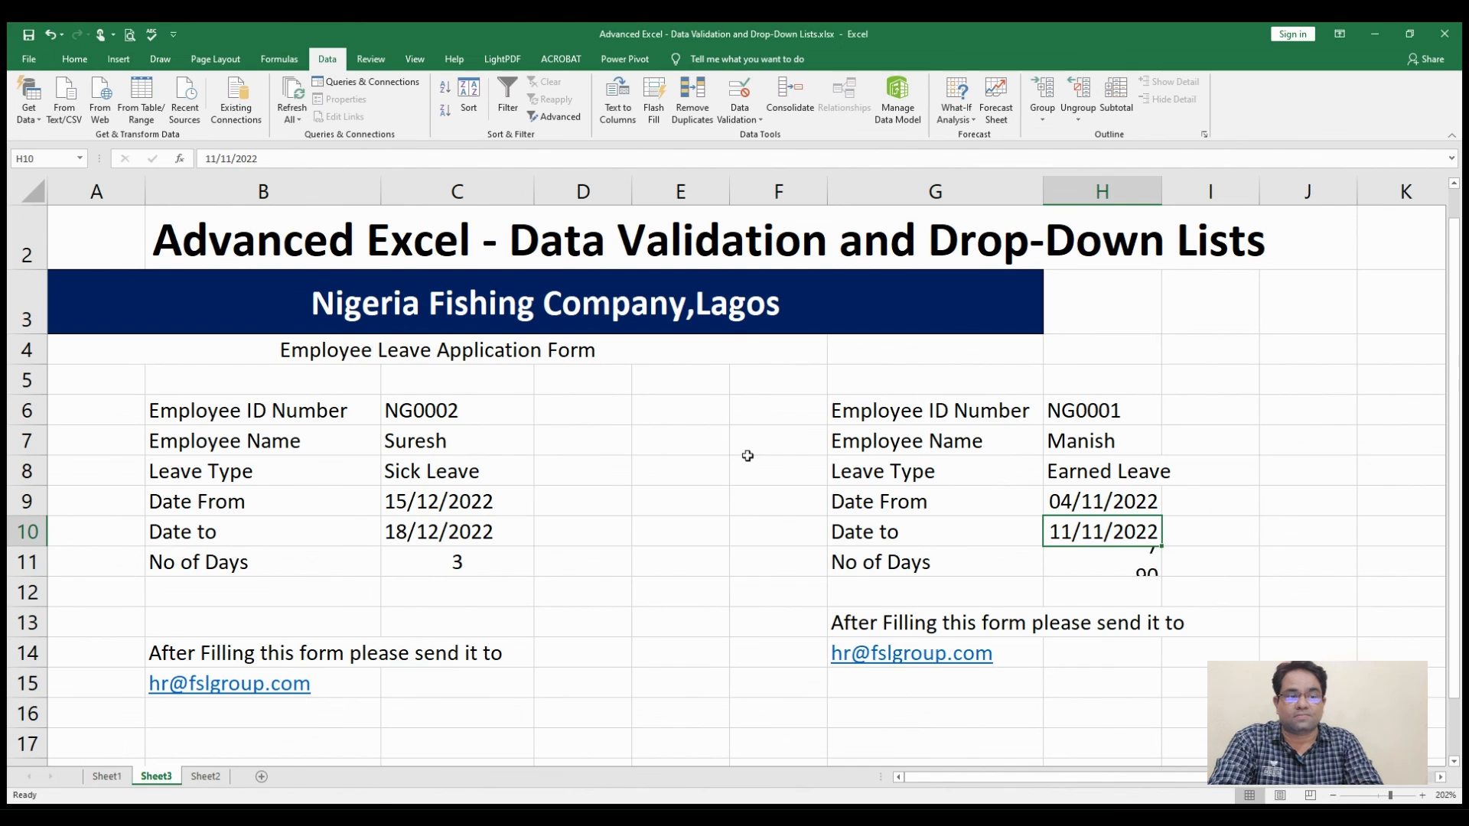
Step: Fill the range F5:I14 around the new leave form with yellow
left_click_drag(796, 366, 811, 414)
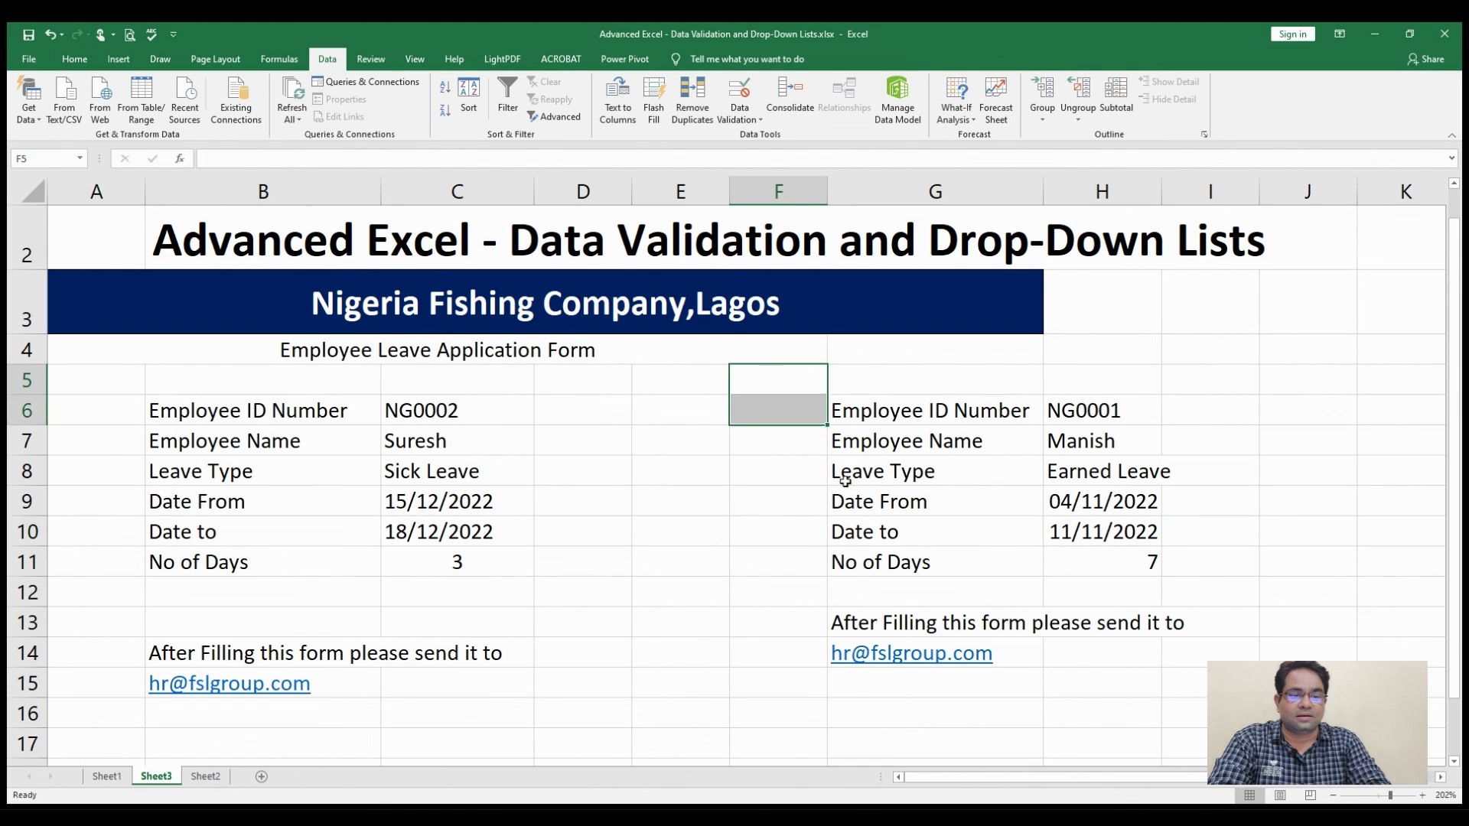
left_click_drag(844, 481, 1184, 670)
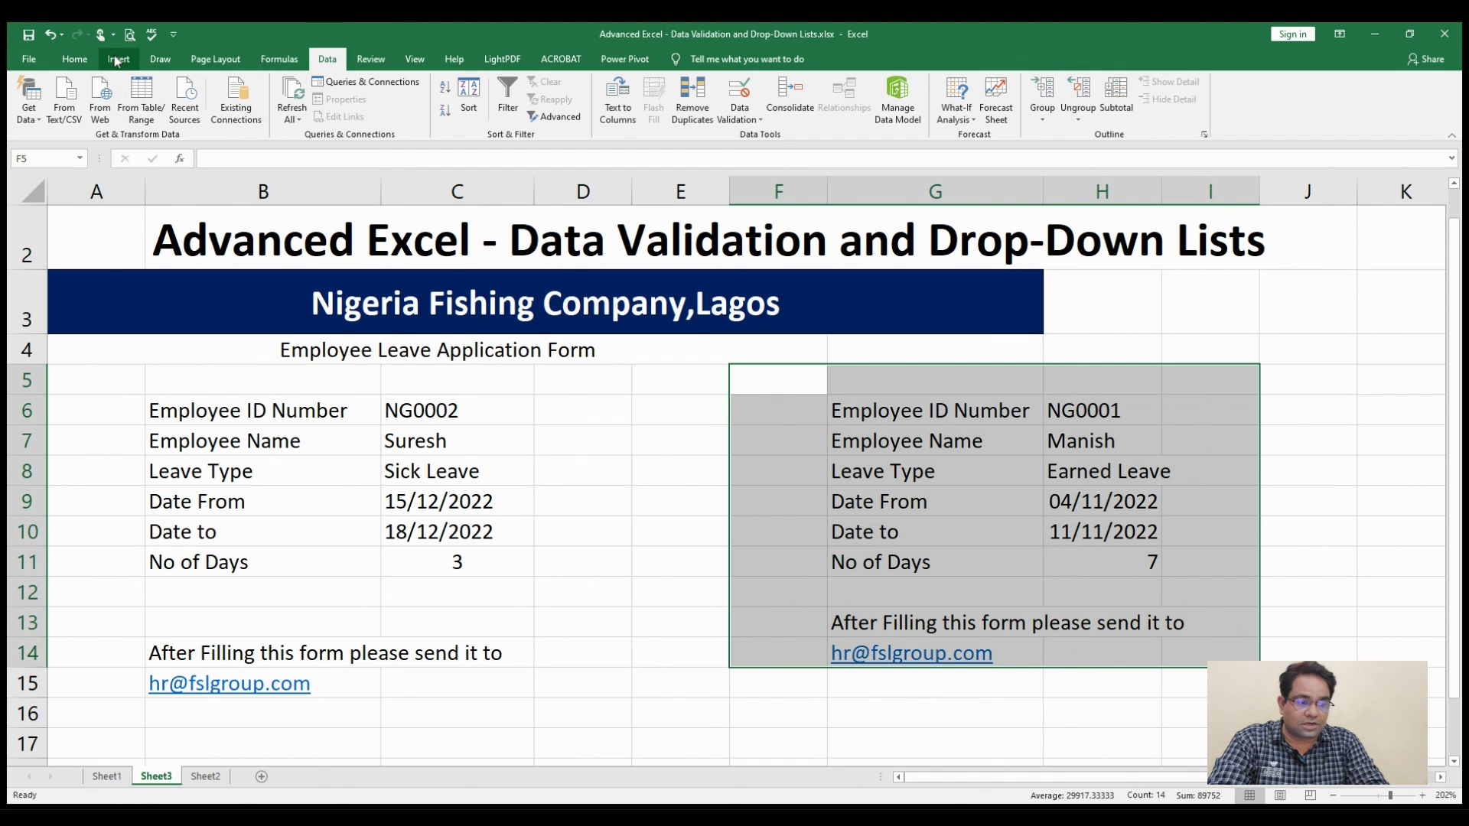
left_click(75, 59)
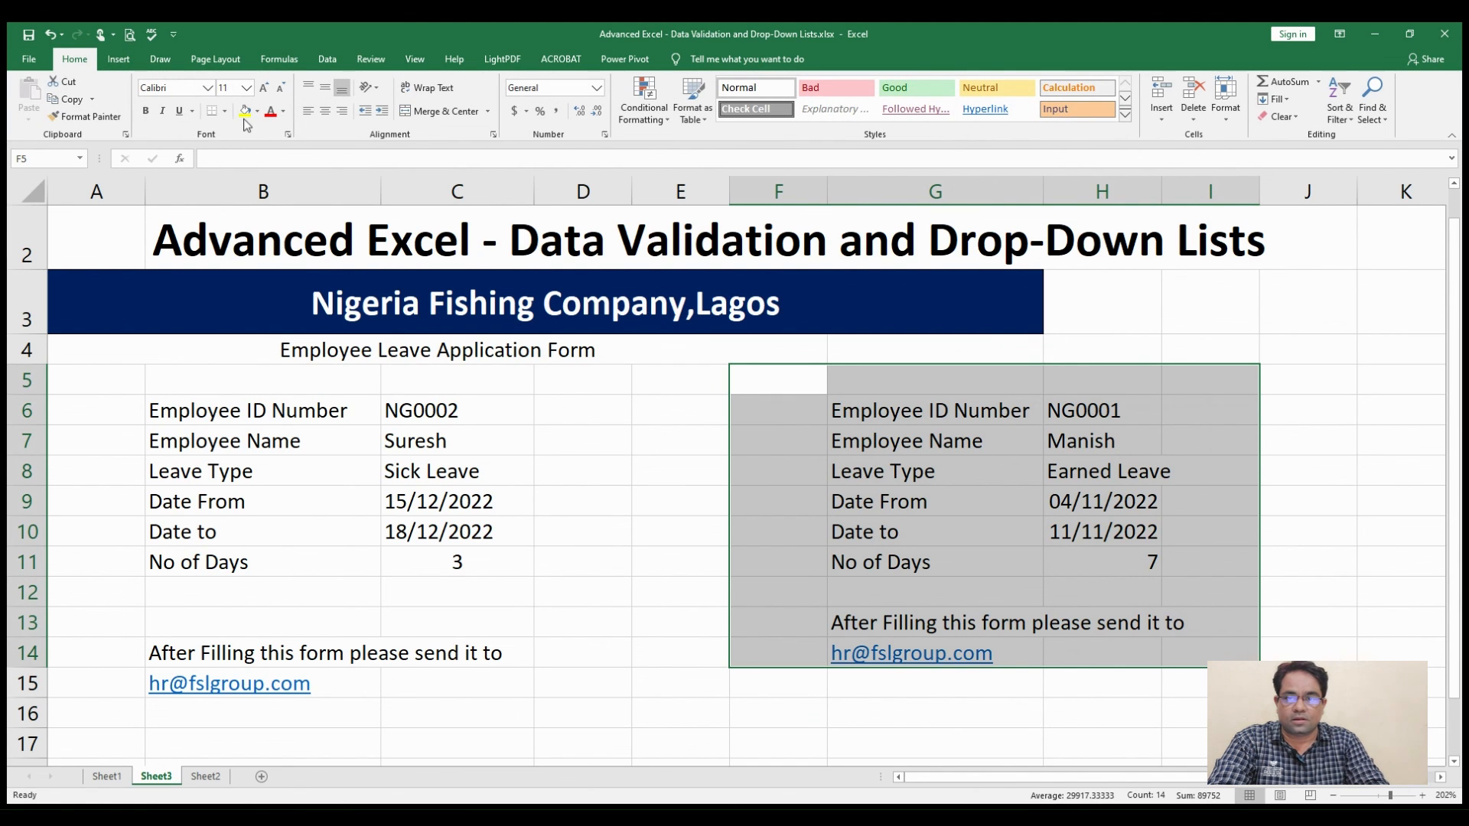
left_click(245, 111)
left_click(1348, 455)
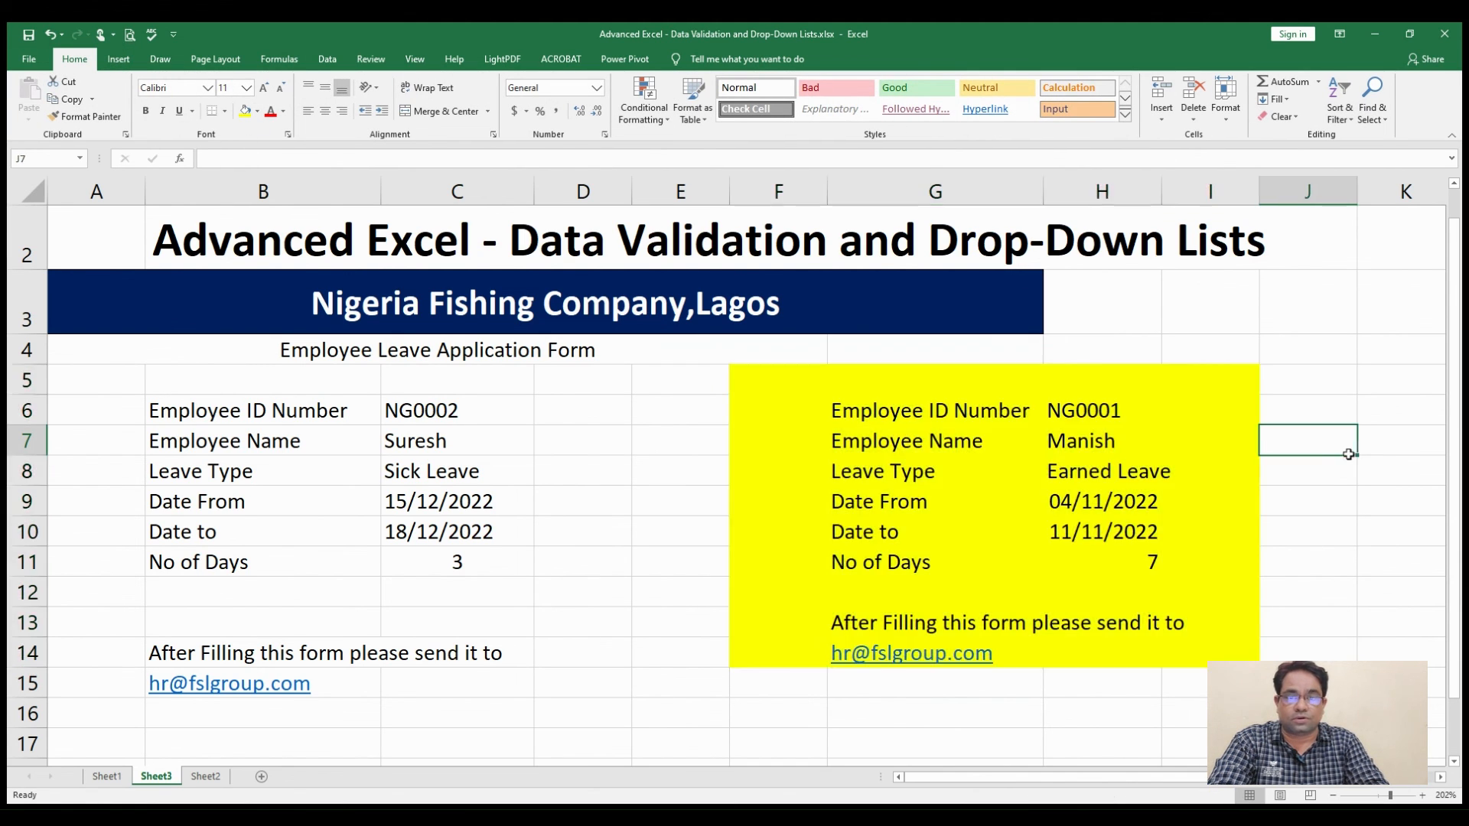
left_click(1359, 539)
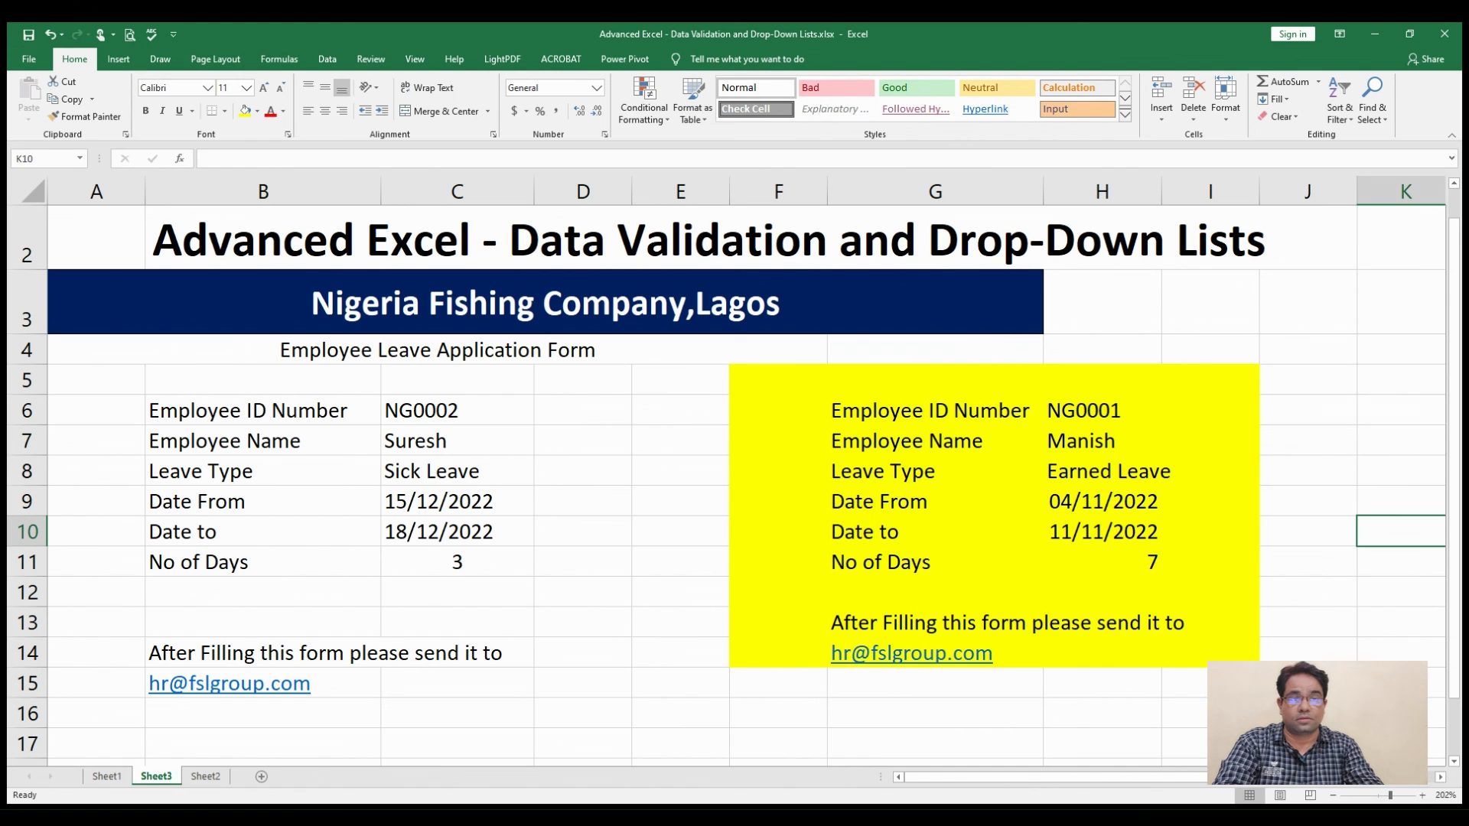